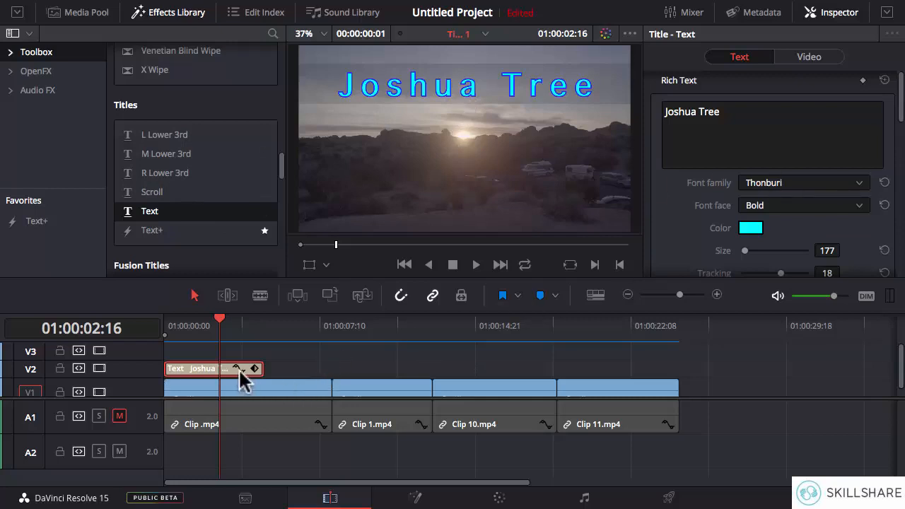
# Step: Replace the existing Text title on track V2 with a Scroll title at the start of the timeline
pyautogui.click(238, 368)
pyautogui.press('BackSpace')
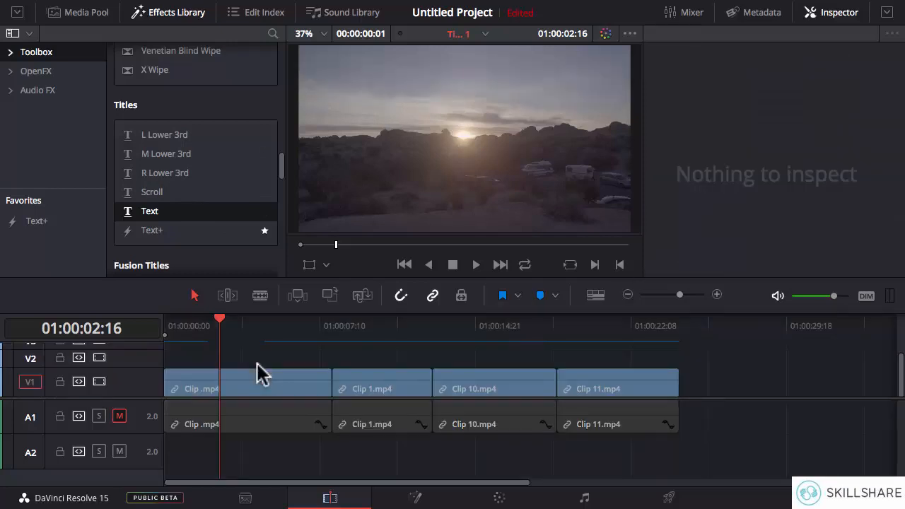
pyautogui.click(159, 192)
pyautogui.moveTo(159, 190); pyautogui.dragTo(203, 256)
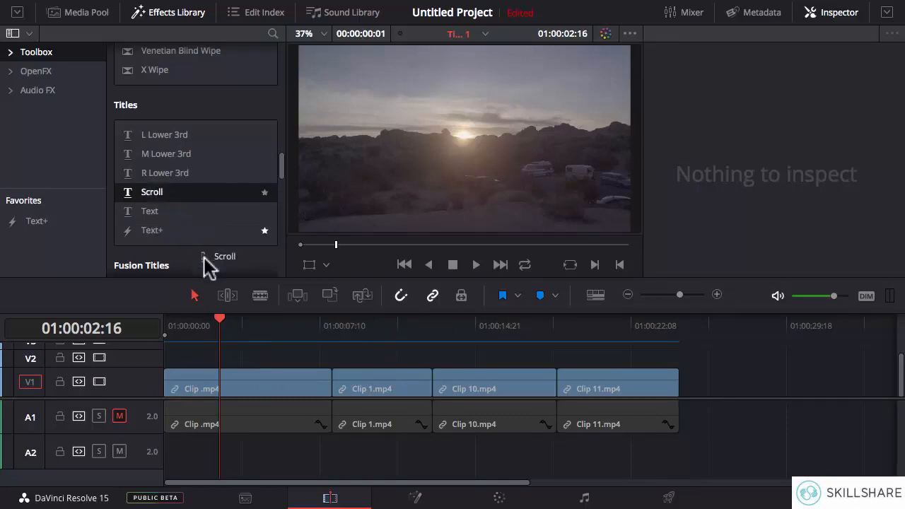
pyautogui.moveTo(222, 310); pyautogui.dragTo(169, 363)
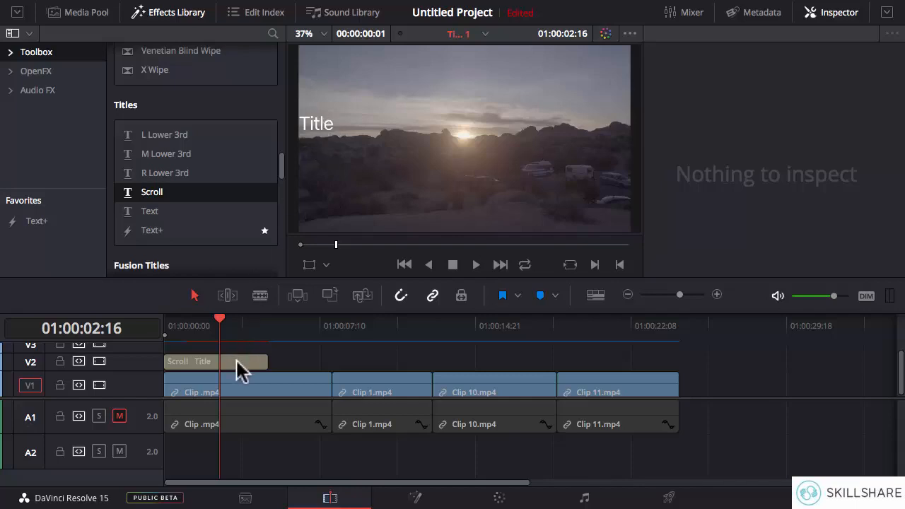
# Step: Change the Scroll title's text to "Joshua Tree"
pyautogui.click(236, 360)
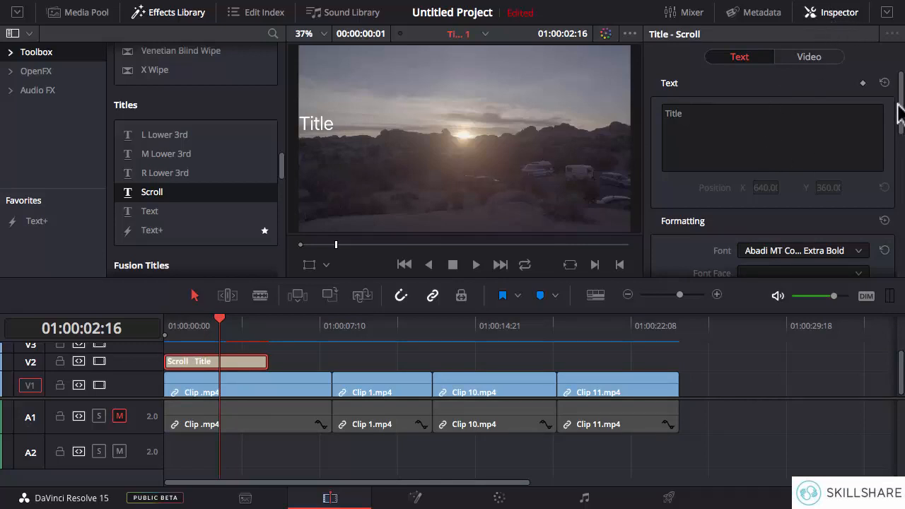
pyautogui.scroll(-2, 898, 114)
pyautogui.scroll(2, 749, 120)
pyautogui.click(748, 120)
pyautogui.hotkey('ctrl', 'a')
pyautogui.write('Jo')
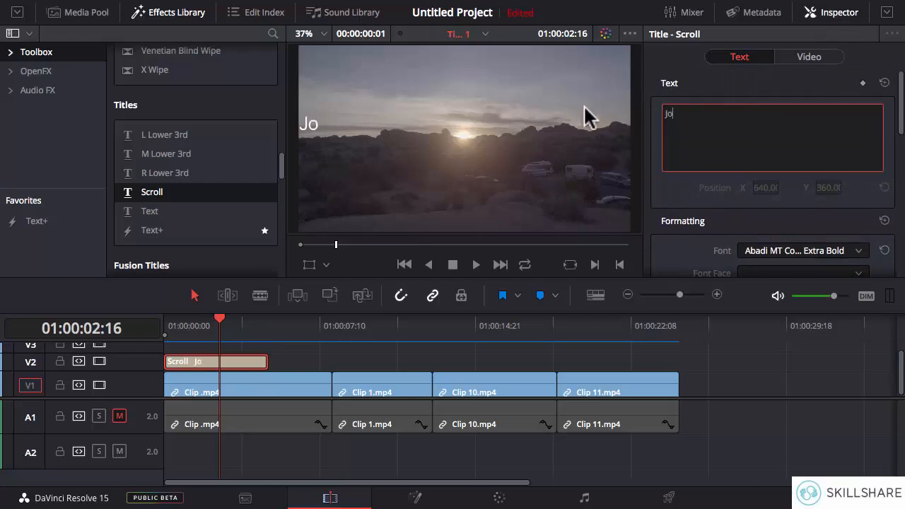
pyautogui.write('shua')
pyautogui.press('BackSpace')
pyautogui.write('ua Tree')
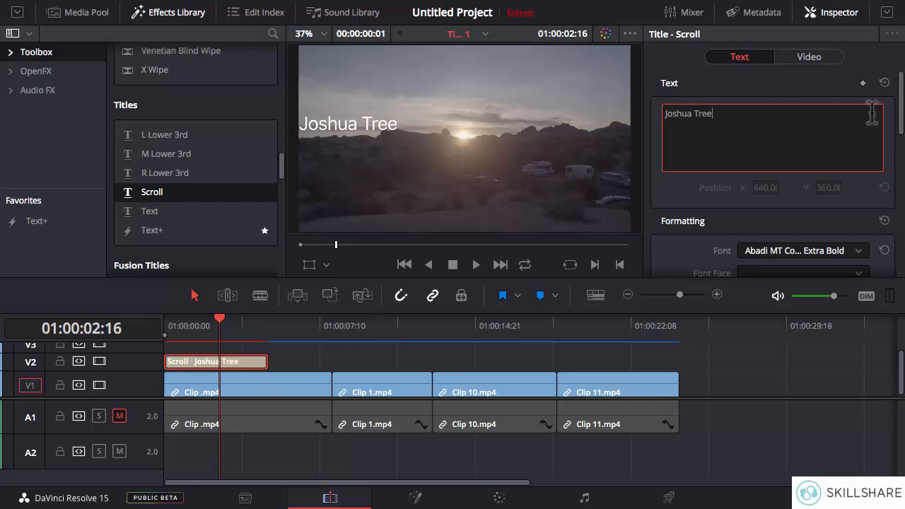
# Step: Set the Scroll title's font to Apple Braille, trying Al Nile first
pyautogui.scroll(-4, 869, 163)
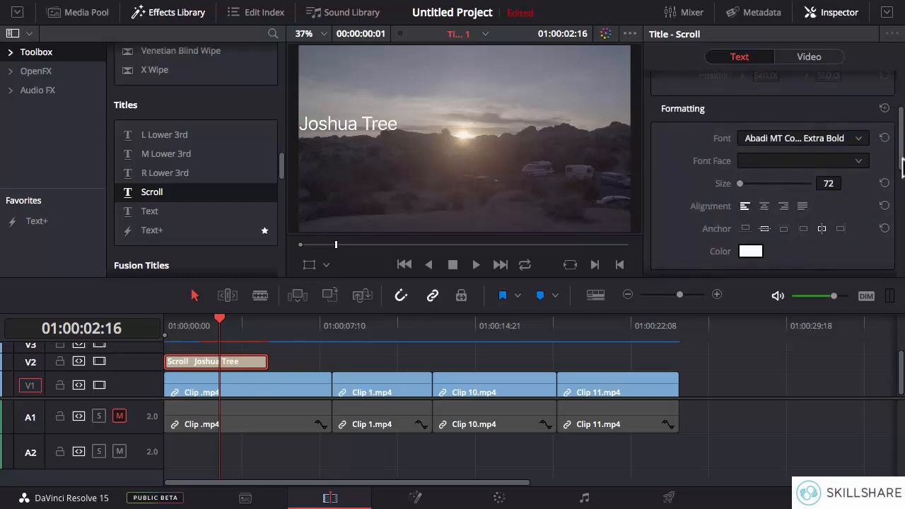
pyautogui.click(815, 129)
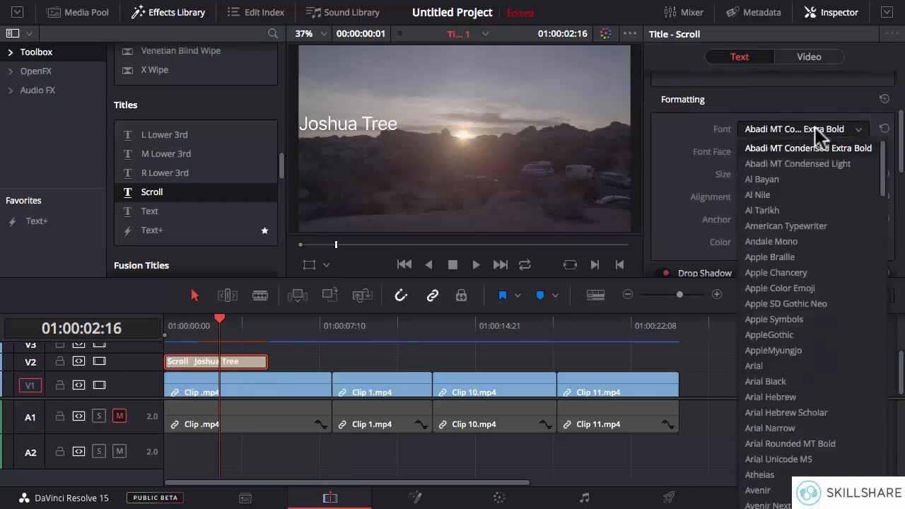
pyautogui.click(806, 196)
pyautogui.click(862, 130)
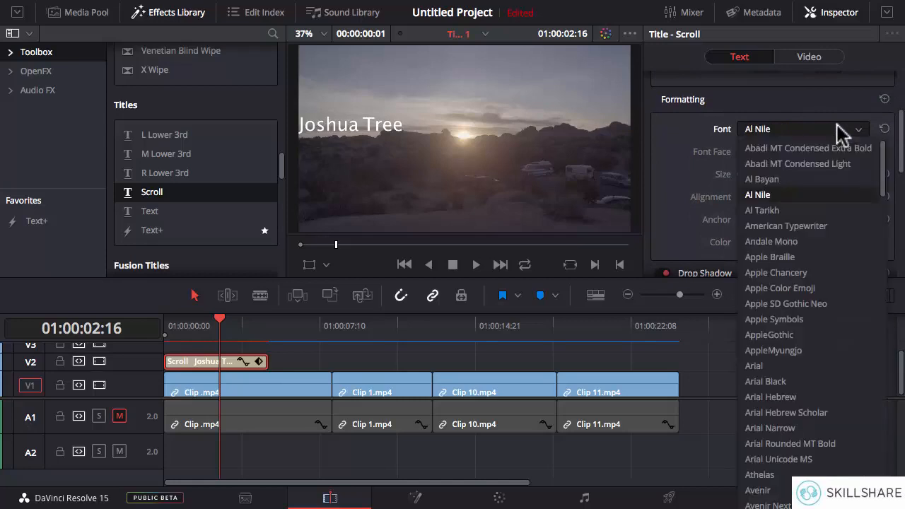
pyautogui.click(806, 260)
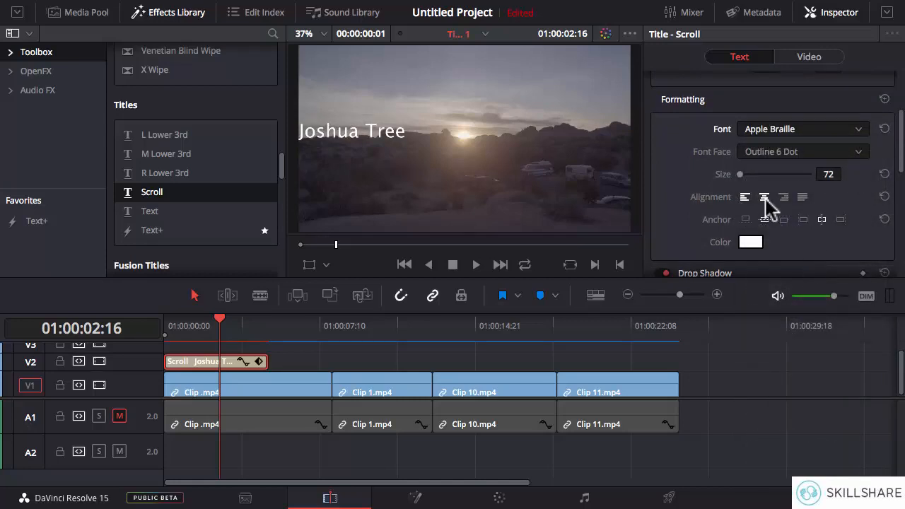
# Step: Center-align the title text and set its size to 117
pyautogui.click(765, 198)
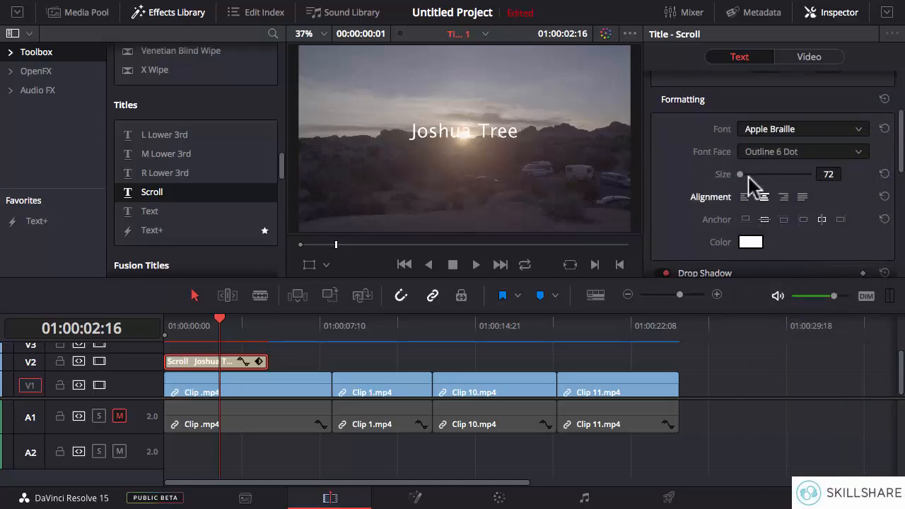
pyautogui.moveTo(739, 175); pyautogui.dragTo(740, 175)
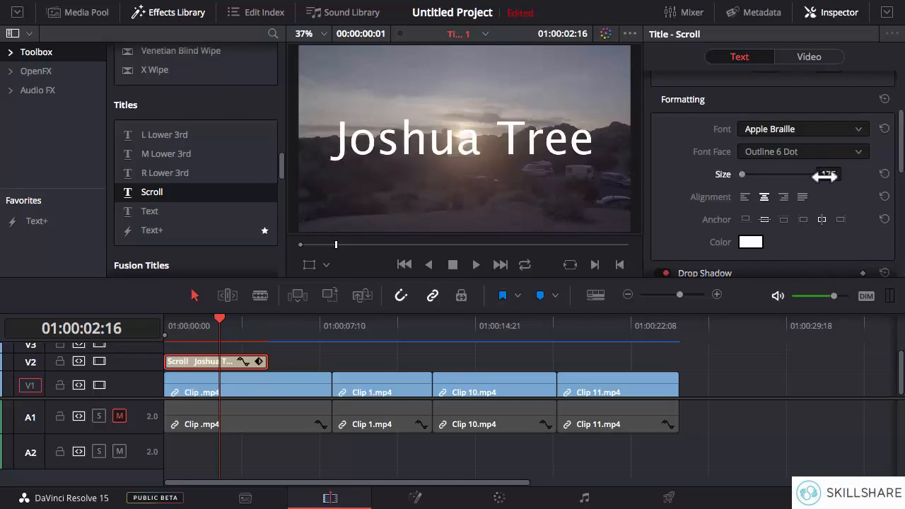
pyautogui.moveTo(825, 177)
pyautogui.mouseDown()
pyautogui.moveTo(786, 177)
pyautogui.moveTo(830, 180)
pyautogui.mouseUp()
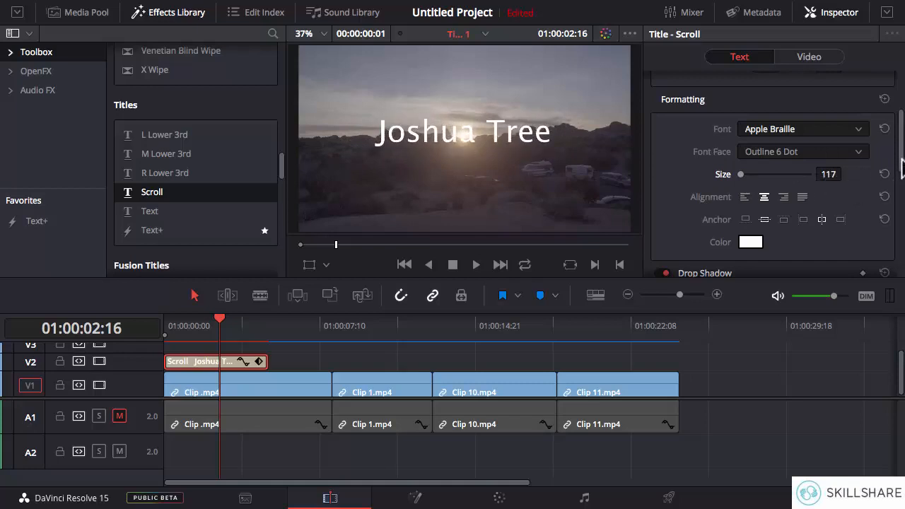
# Step: Change the title text's color to light cyan
pyautogui.scroll(-2, 903, 167)
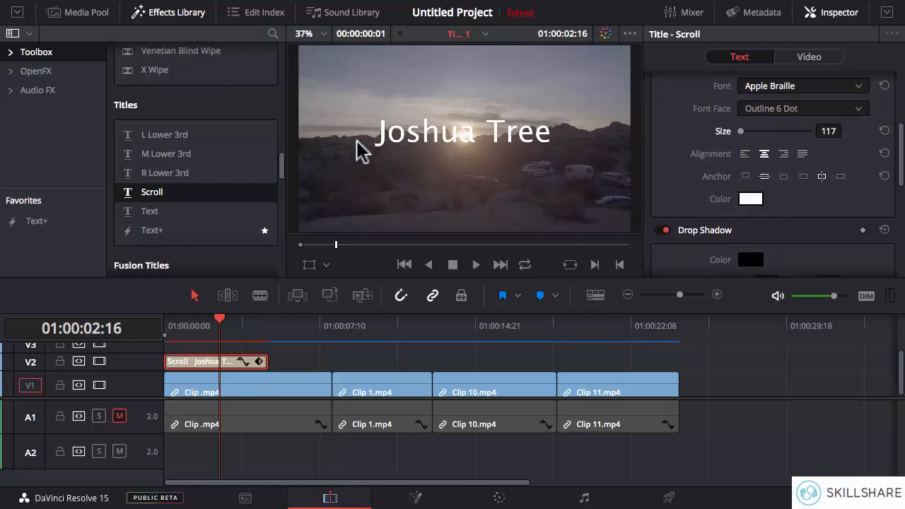
pyautogui.click(750, 200)
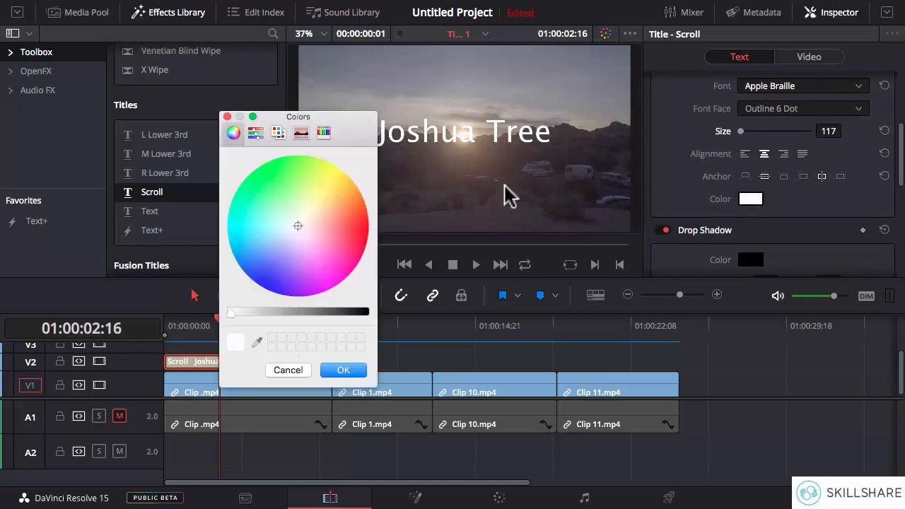
pyautogui.click(237, 226)
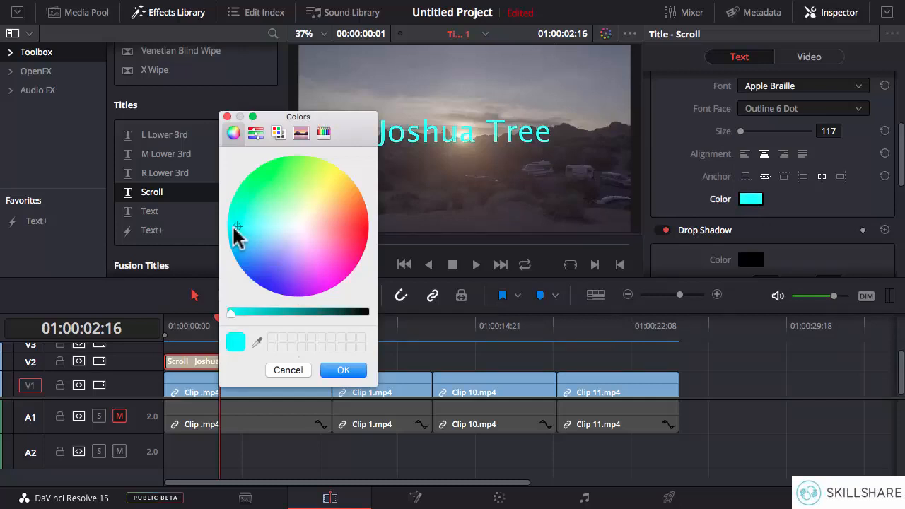
pyautogui.moveTo(233, 226)
pyautogui.mouseDown()
pyautogui.moveTo(266, 225)
pyautogui.moveTo(255, 229)
pyautogui.mouseUp()
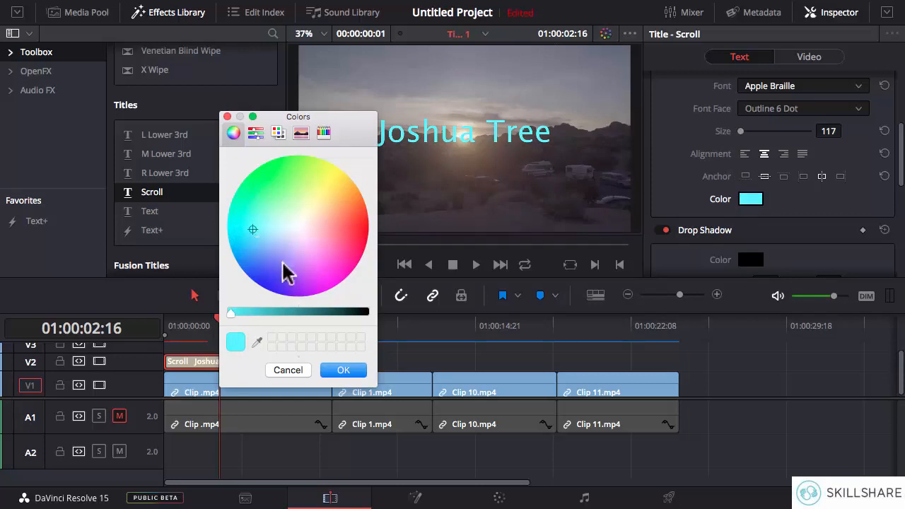
pyautogui.click(344, 370)
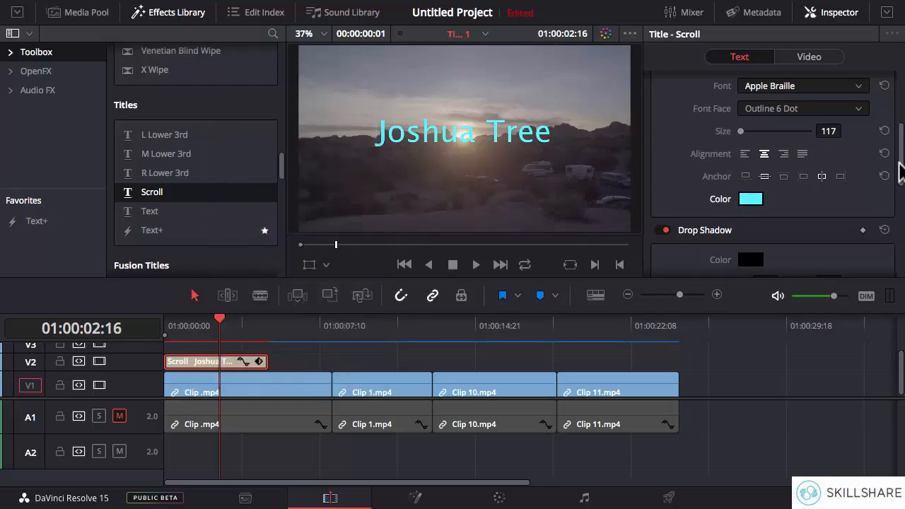
# Step: Try a black drop shadow with blur 26 and X offset 11 on the title, and disable the drop shadow
pyautogui.moveTo(899, 164); pyautogui.dragTo(903, 208)
pyautogui.click(751, 125)
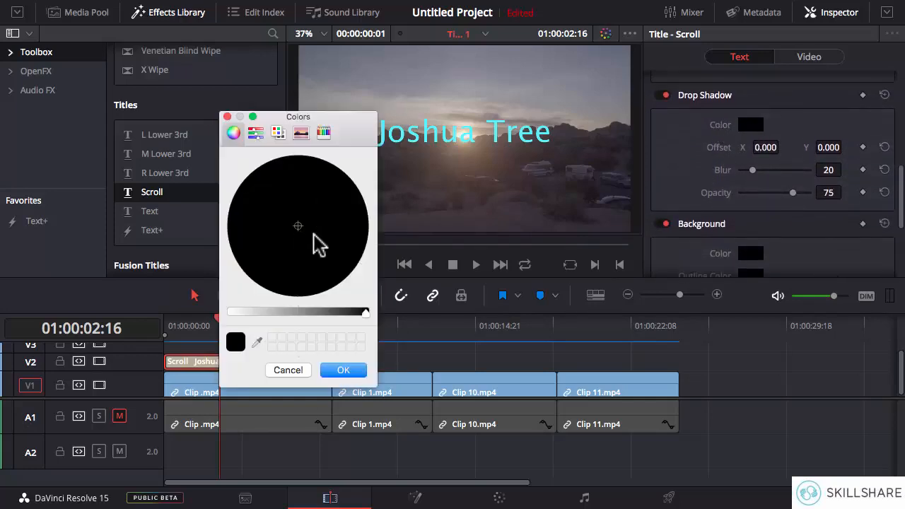
pyautogui.click(343, 369)
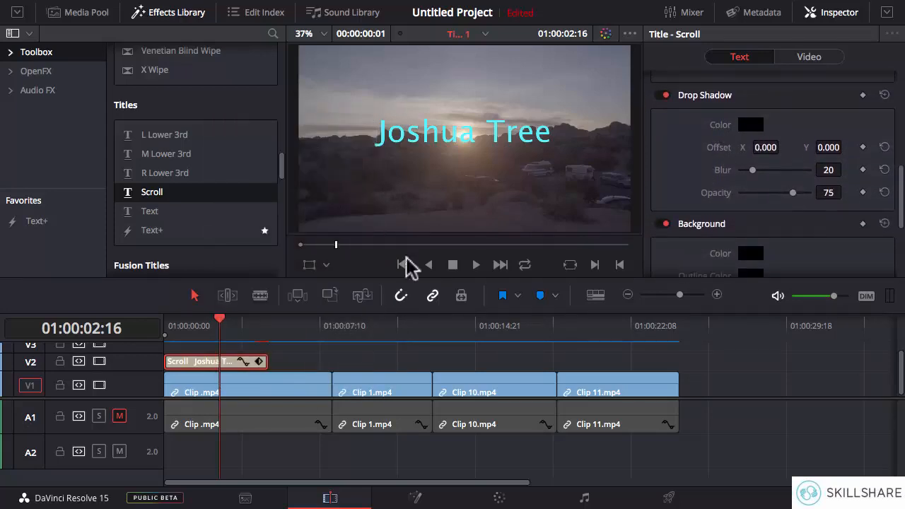
pyautogui.moveTo(754, 170); pyautogui.dragTo(757, 170)
pyautogui.moveTo(765, 147); pyautogui.dragTo(782, 146)
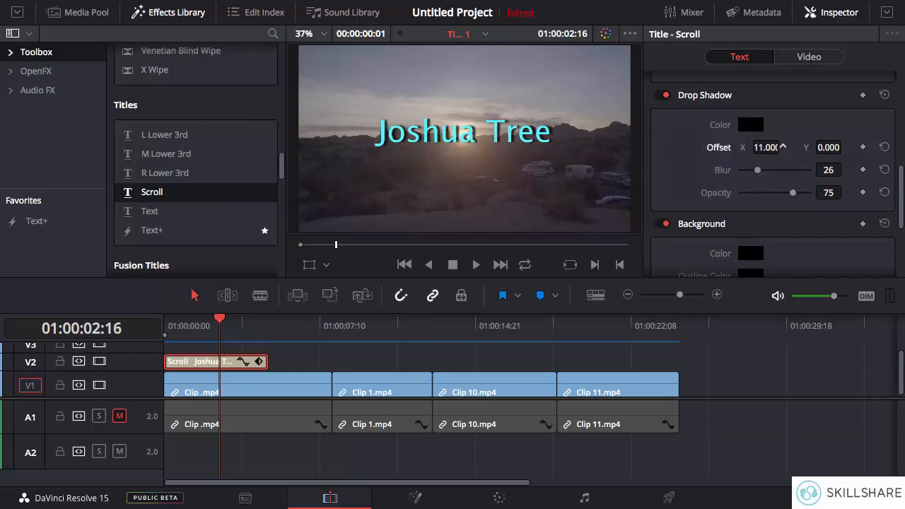
pyautogui.click(662, 95)
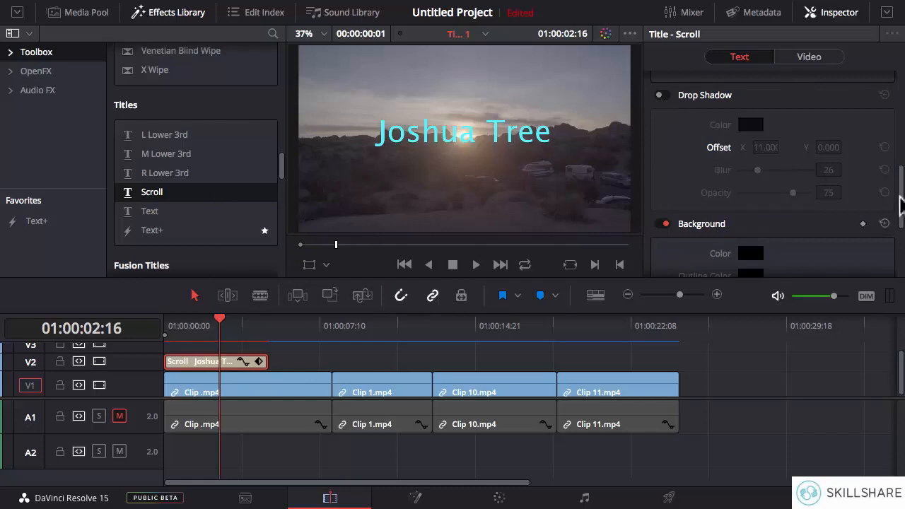
# Step: Set the title background's color to dark yellow
pyautogui.moveTo(901, 206); pyautogui.dragTo(900, 230)
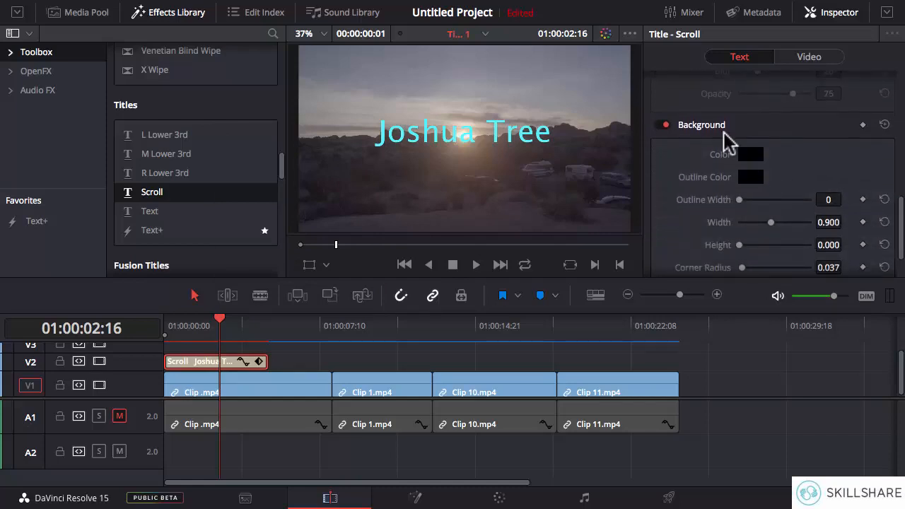
pyautogui.click(751, 155)
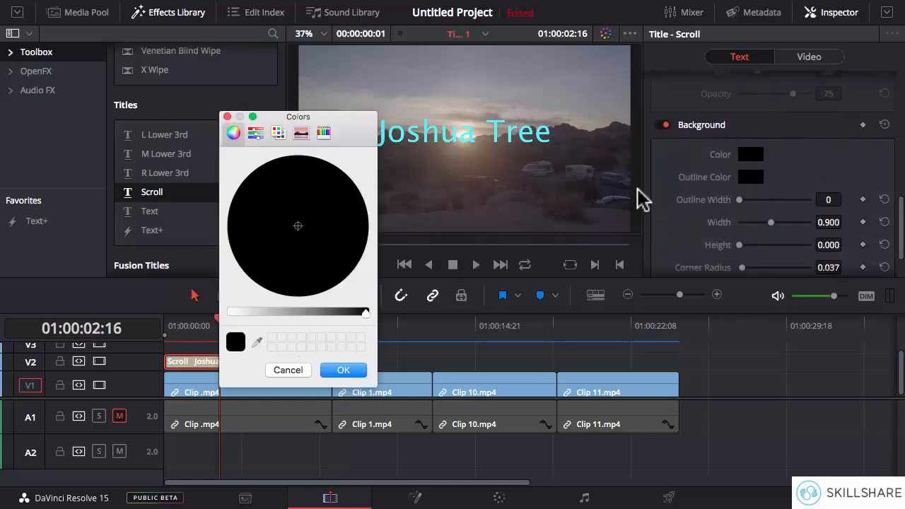
pyautogui.click(261, 312)
pyautogui.click(335, 176)
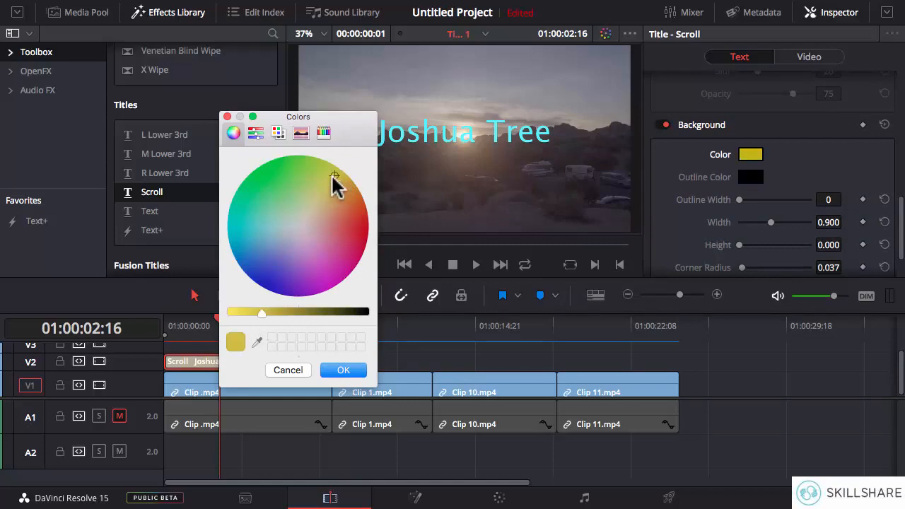
pyautogui.click(343, 370)
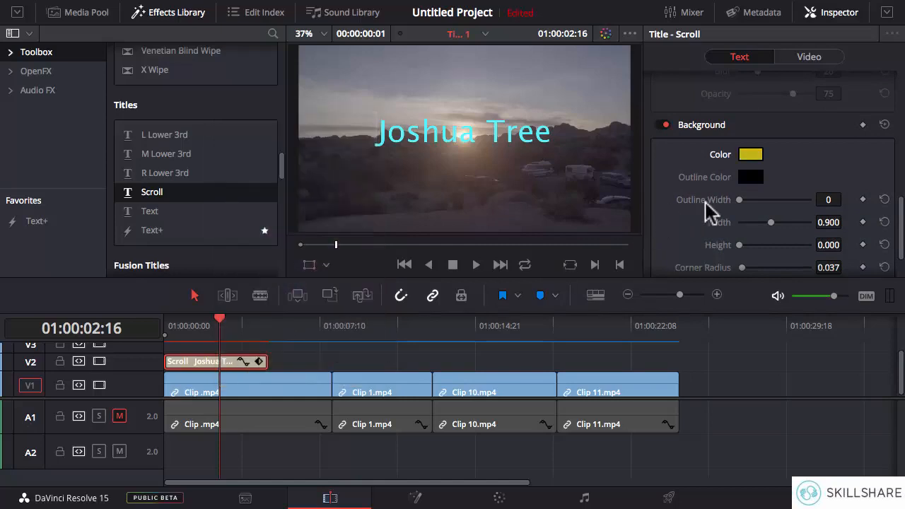
# Step: Set the title background's width to 1.168, height to 0.178, center Y to 22 and opacity to 18
pyautogui.moveTo(778, 222); pyautogui.dragTo(780, 222)
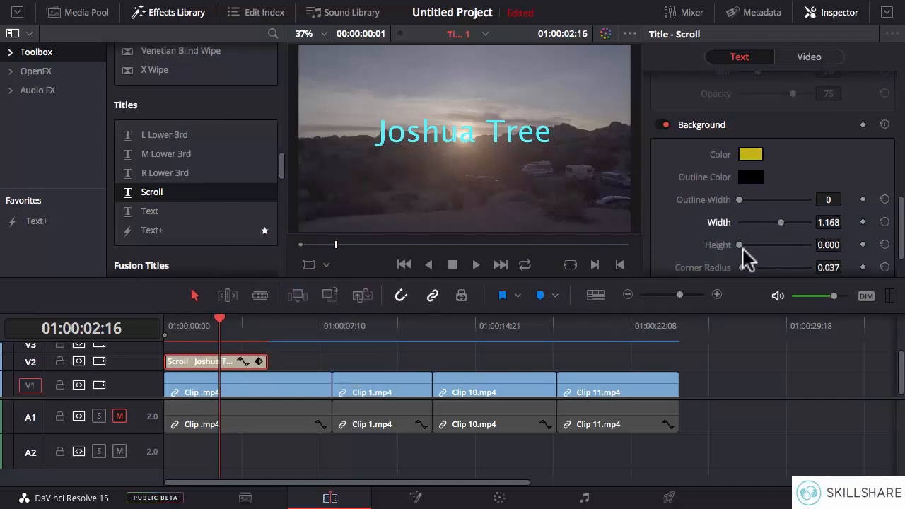
pyautogui.moveTo(741, 245); pyautogui.dragTo(746, 244)
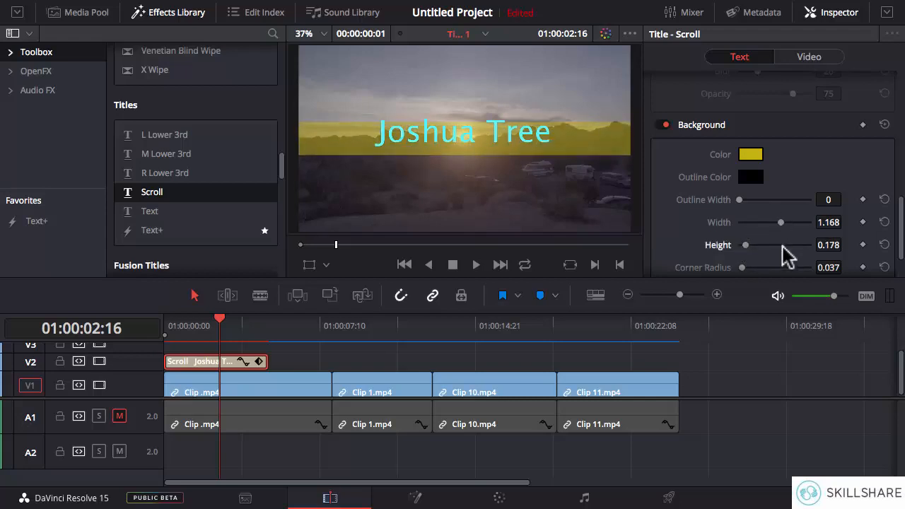
pyautogui.scroll(-3, 902, 216)
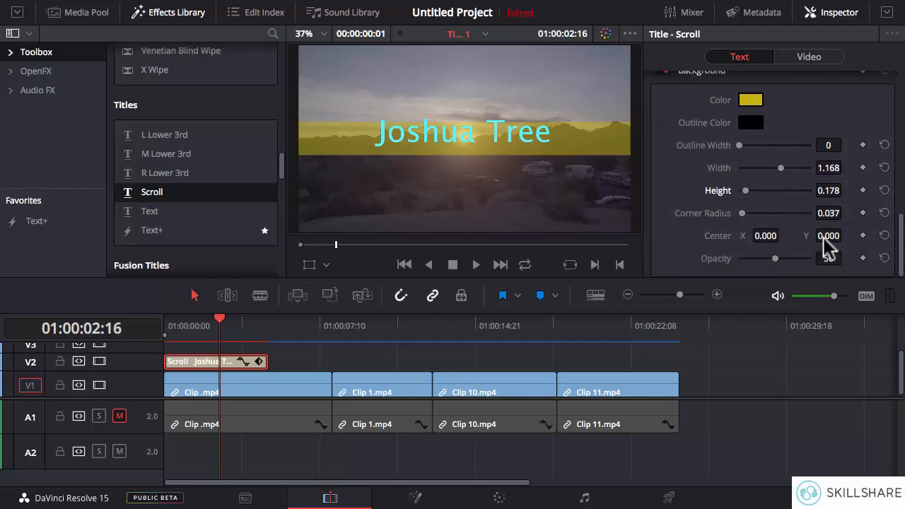
pyautogui.moveTo(829, 236); pyautogui.dragTo(845, 235)
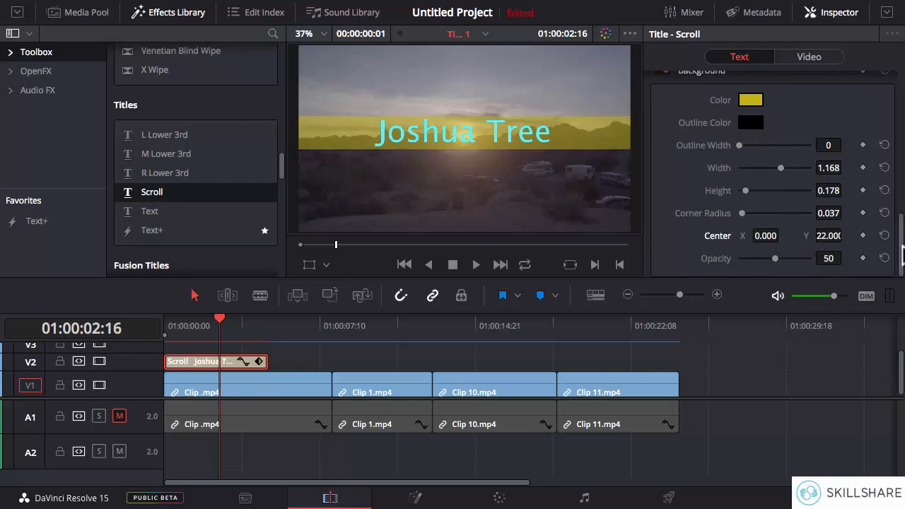
pyautogui.moveTo(778, 259); pyautogui.dragTo(753, 258)
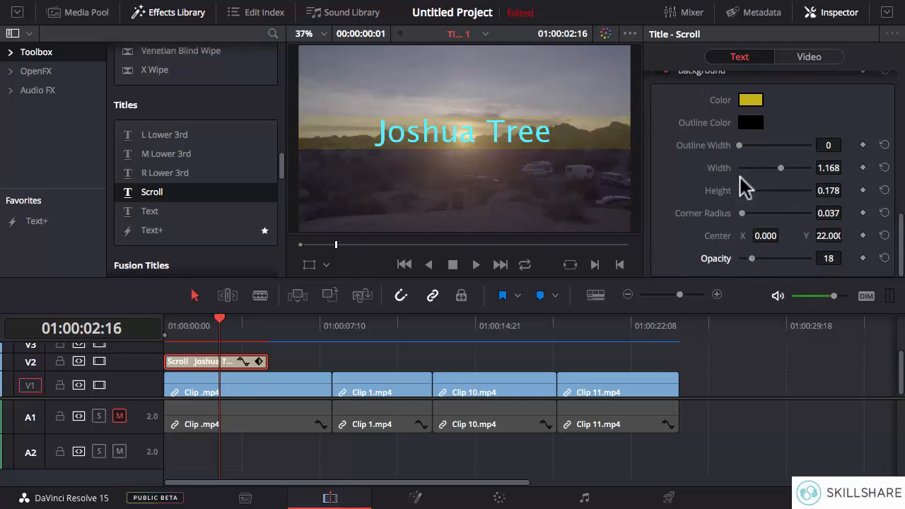
# Step: Hide the Inspector and move the playhead to the start of the timeline at 01:00:00:00
pyautogui.moveTo(902, 249); pyautogui.dragTo(902, 101)
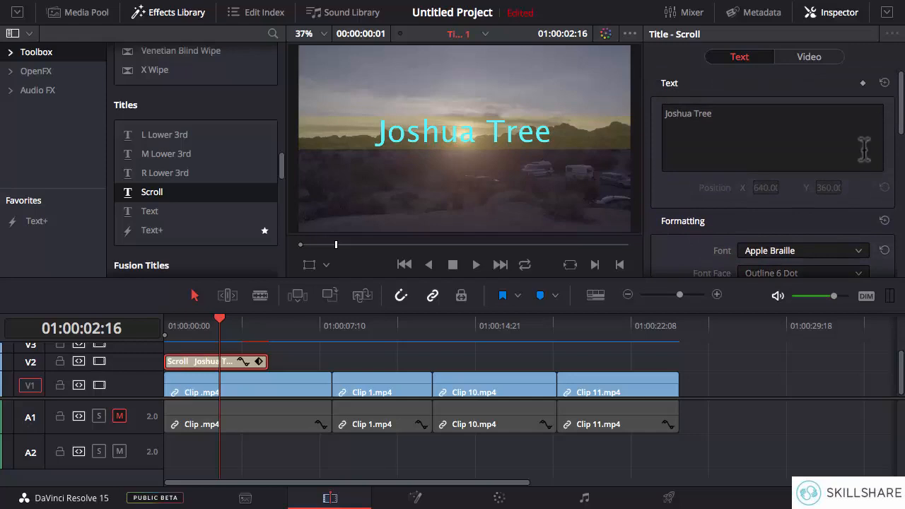
pyautogui.click(834, 19)
pyautogui.moveTo(213, 322); pyautogui.dragTo(167, 323)
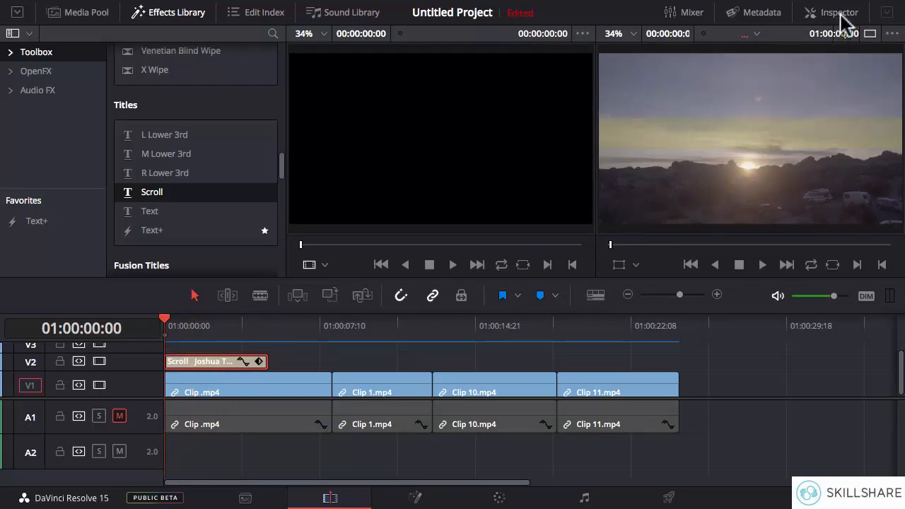
# Step: Disable the Scroll title's background and hide the Inspector
pyautogui.click(841, 14)
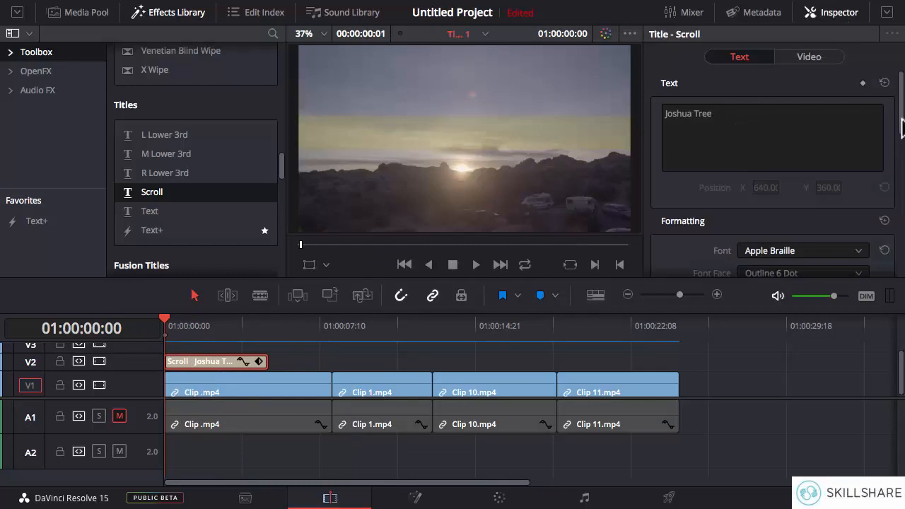
pyautogui.moveTo(902, 126); pyautogui.dragTo(902, 237)
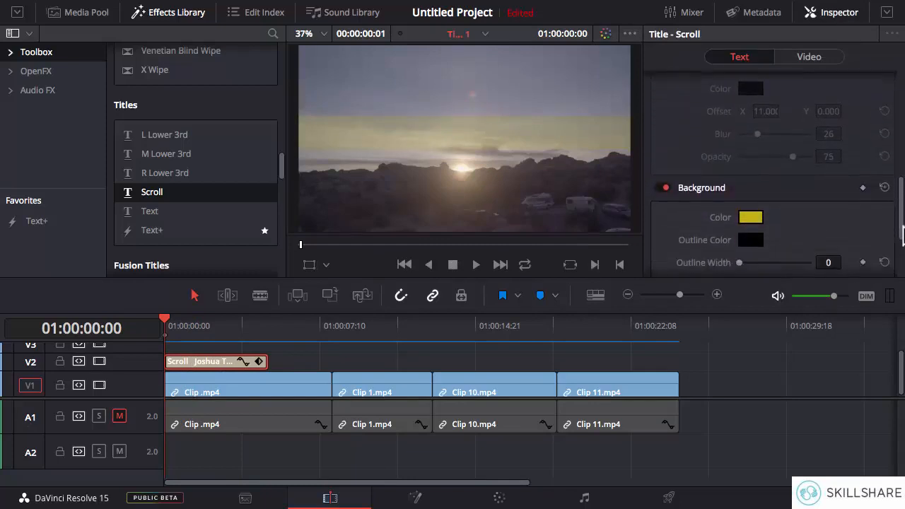
pyautogui.click(662, 194)
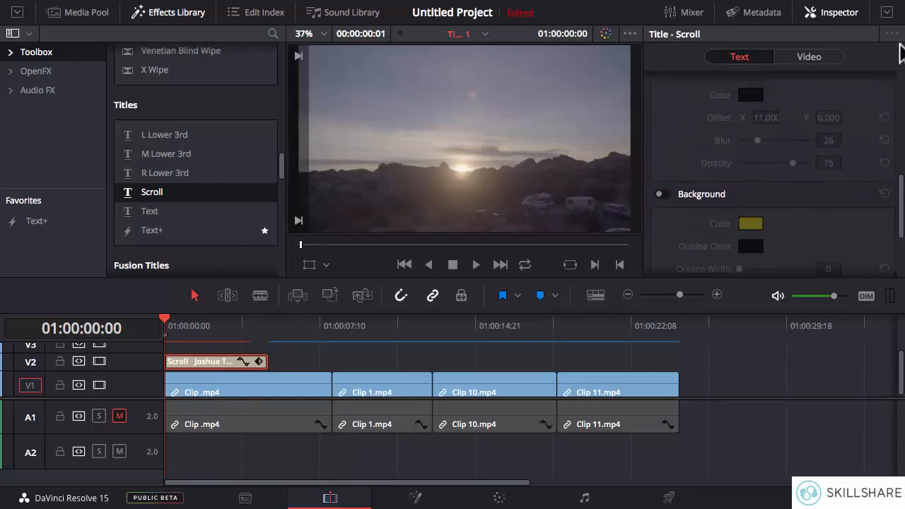
pyautogui.click(838, 14)
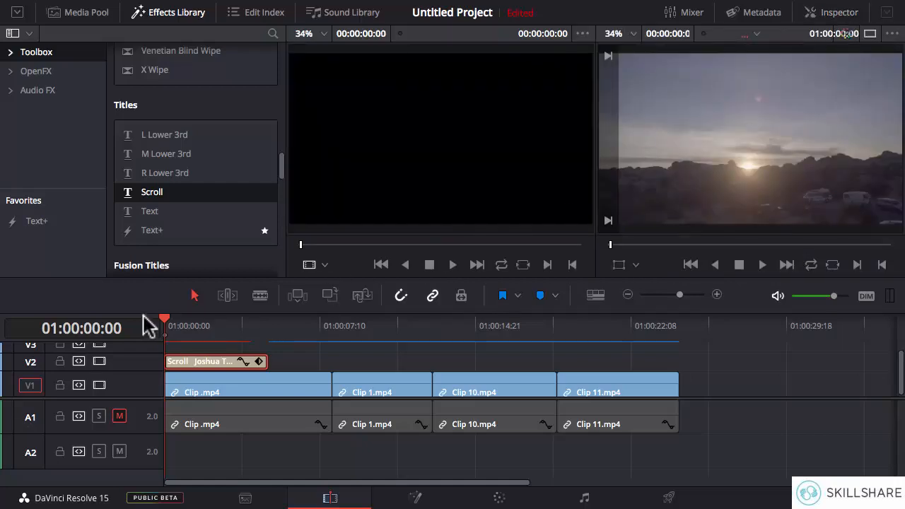
# Step: Scrub through the Scroll title to its end at 01:00:05:00 and back, and park the playhead at 01:00:02:16
pyautogui.moveTo(165, 327); pyautogui.dragTo(264, 321)
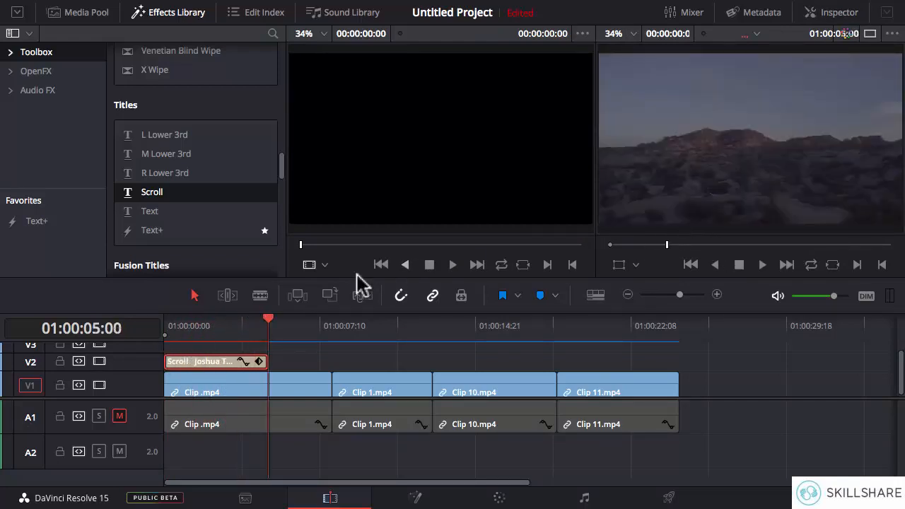
pyautogui.moveTo(272, 327); pyautogui.dragTo(188, 325)
pyautogui.click(219, 334)
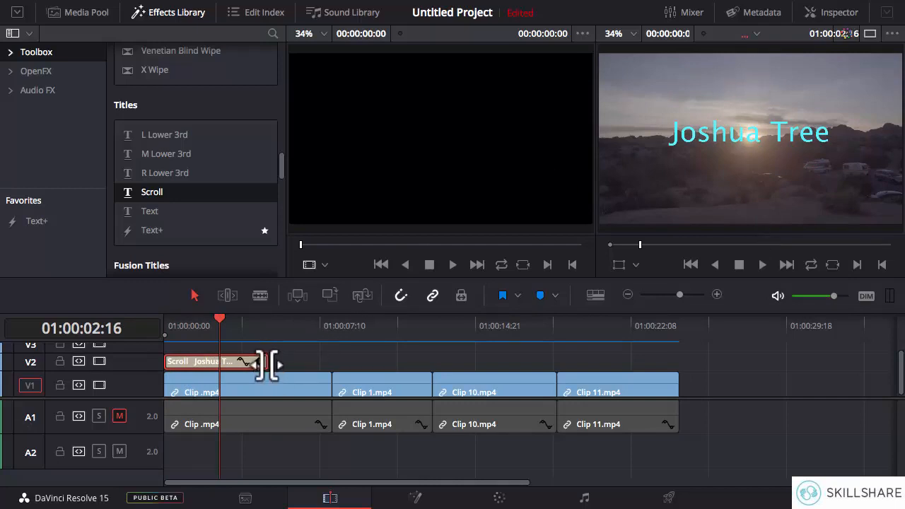
# Step: Shorten the Scroll title to end at 01:00:02:16, extend it past the start of Clip 1.mp4, and preview the slower scroll
pyautogui.moveTo(267, 364); pyautogui.dragTo(218, 362)
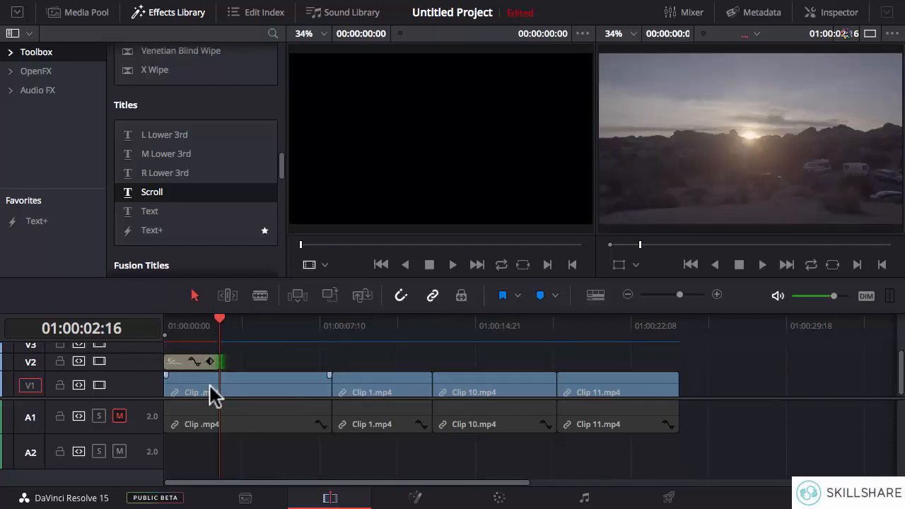
pyautogui.moveTo(219, 327)
pyautogui.mouseDown()
pyautogui.moveTo(168, 331)
pyautogui.moveTo(216, 325)
pyautogui.mouseUp()
pyautogui.moveTo(219, 364); pyautogui.dragTo(359, 366)
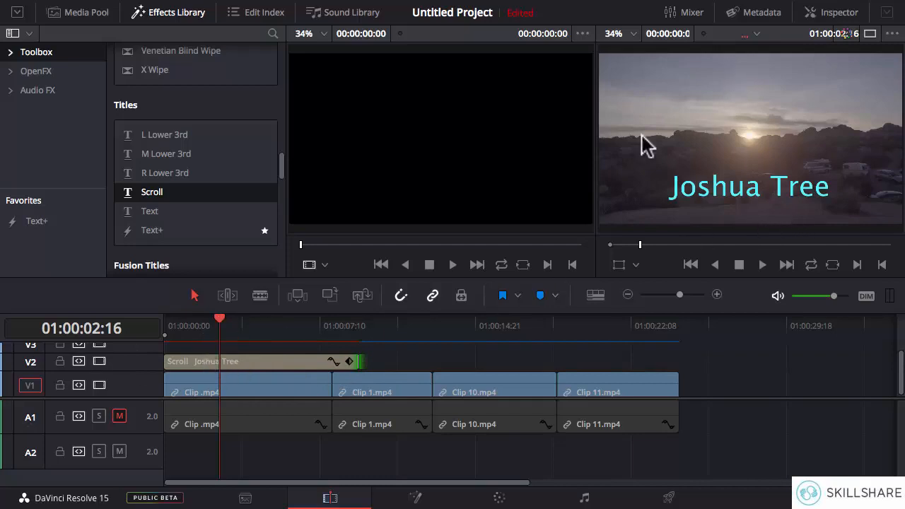
pyautogui.moveTo(216, 324); pyautogui.dragTo(291, 330)
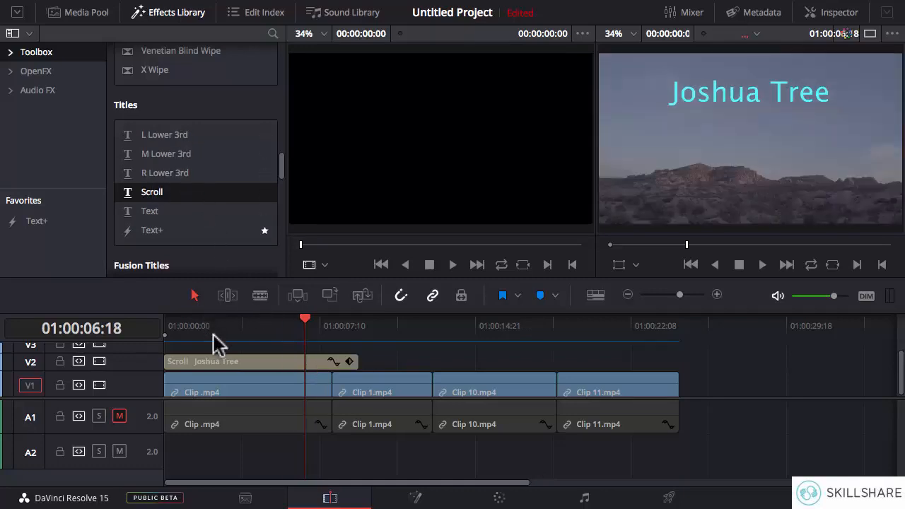
# Step: Replace the Scroll title with an L Lower 3rd title at the start of track V2
pyautogui.click(227, 362)
pyautogui.press('Delete')
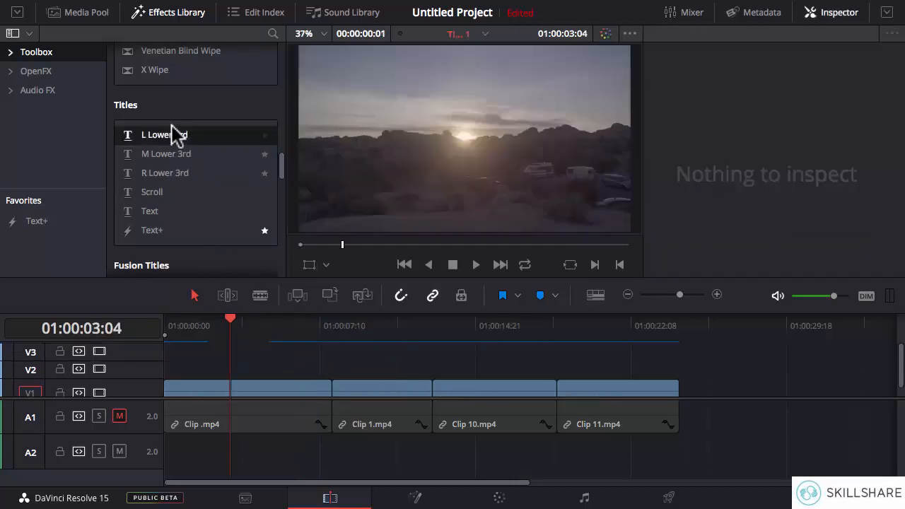
pyautogui.moveTo(173, 136); pyautogui.dragTo(172, 374)
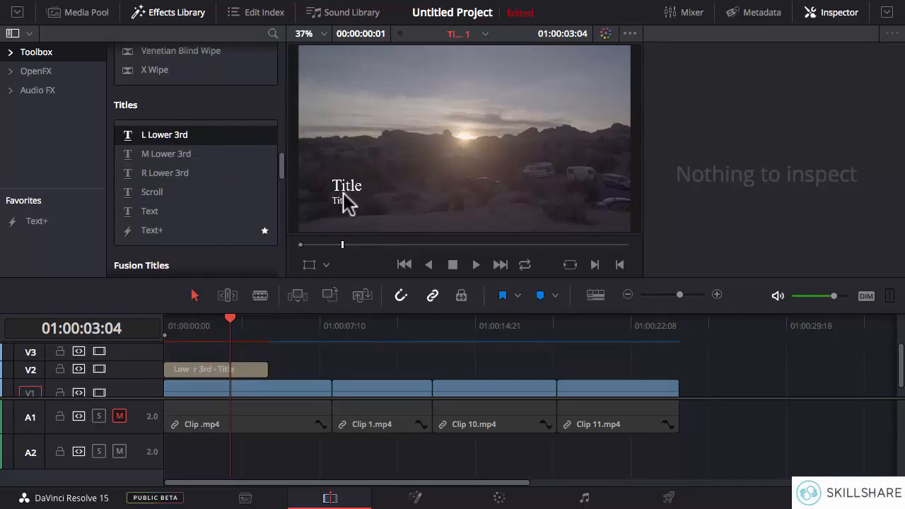
# Step: Set the upper text line of the L Lower 3rd title to "Joshua Tree"
pyautogui.click(213, 367)
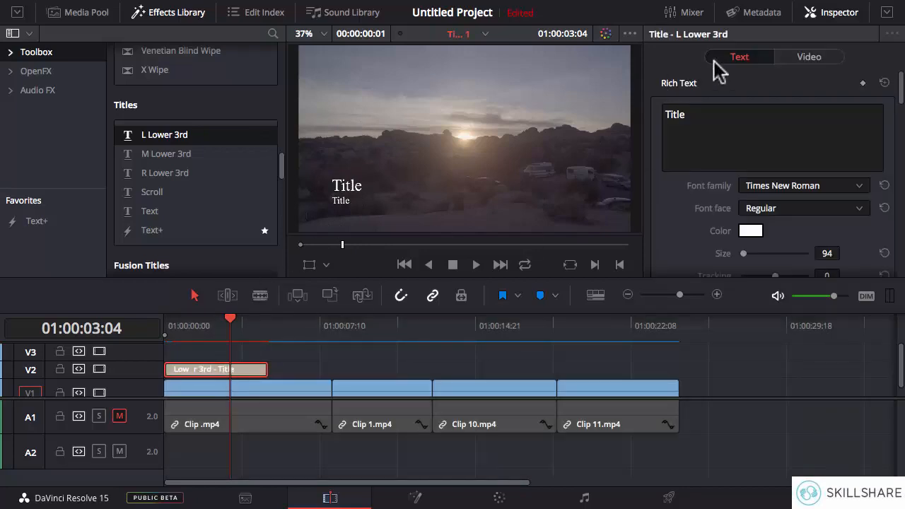
pyautogui.moveTo(902, 88); pyautogui.dragTo(902, 96)
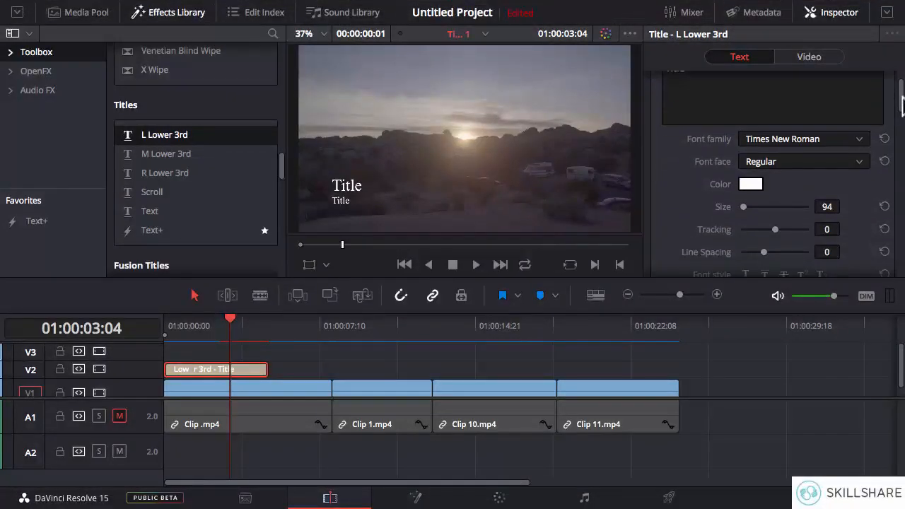
pyautogui.scroll(2, 902, 102)
pyautogui.doubleClick(700, 110)
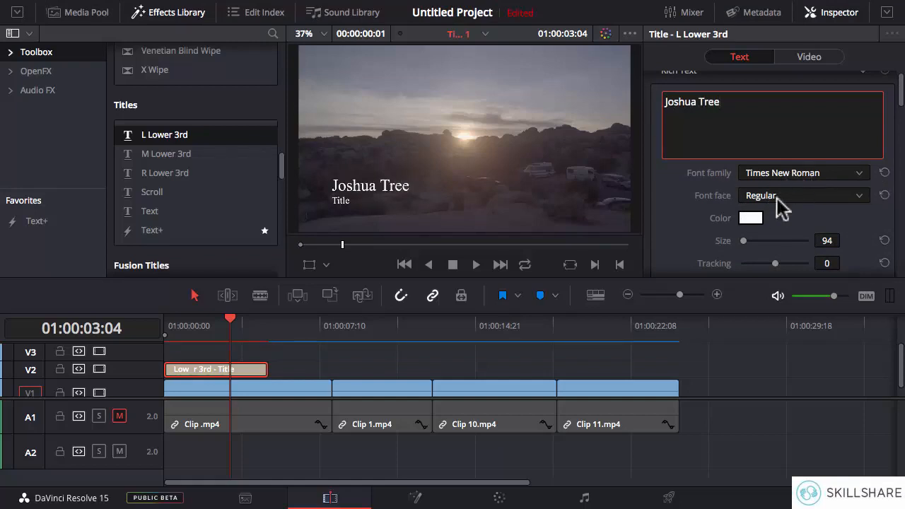
# Step: Color the "Joshua Tree" line light blue, slightly darkened
pyautogui.click(751, 217)
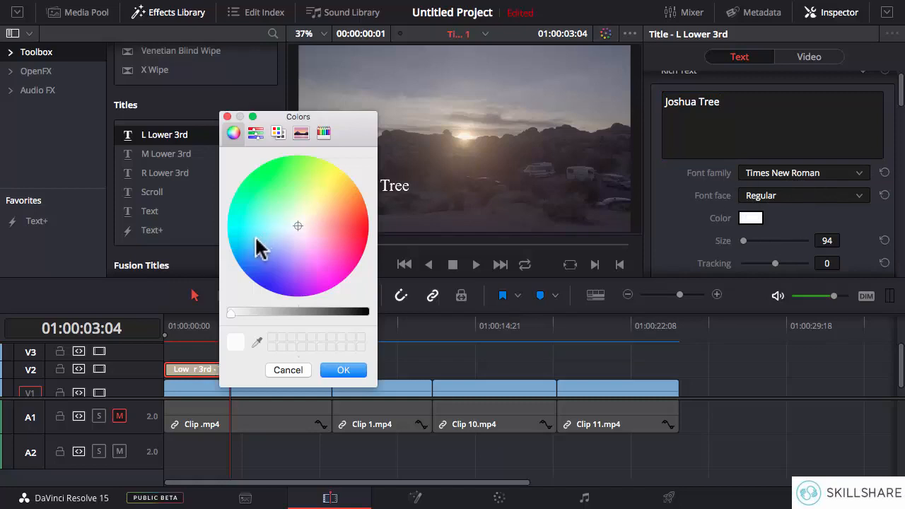
pyautogui.click(256, 237)
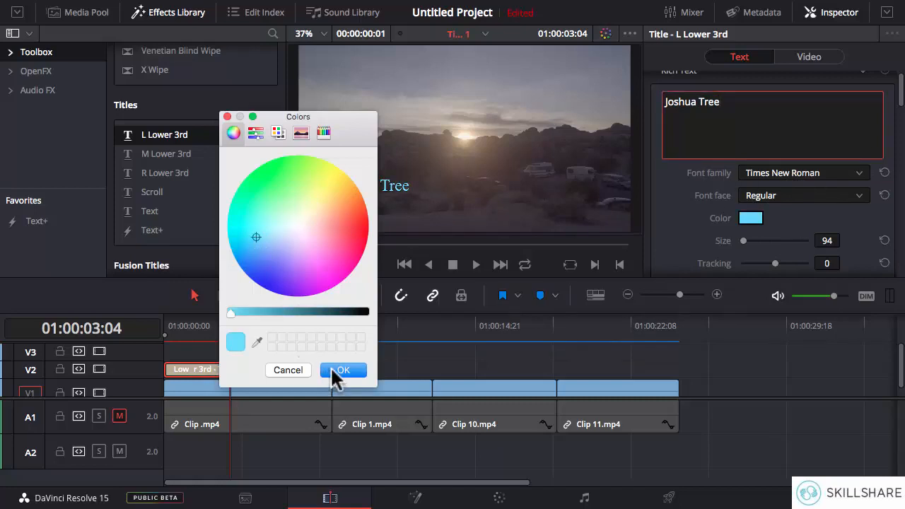
pyautogui.moveTo(230, 312); pyautogui.dragTo(255, 318)
pyautogui.click(343, 370)
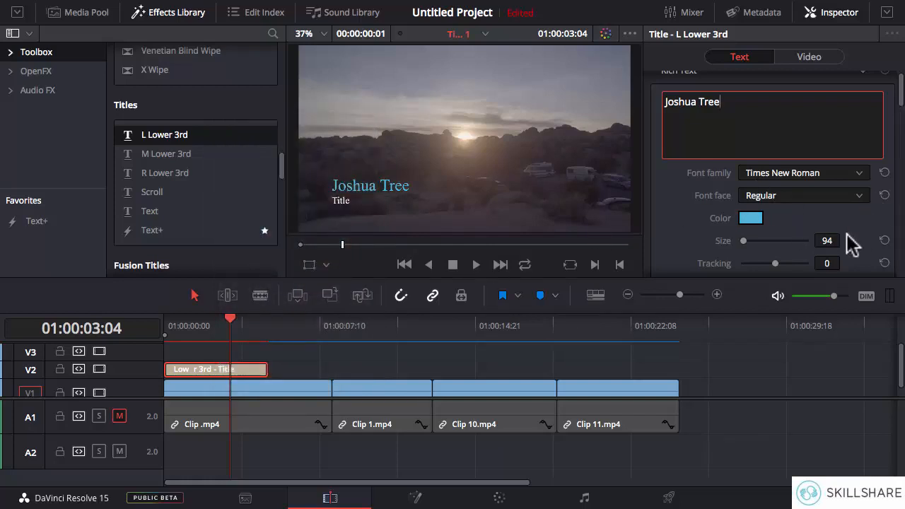
# Step: Set the "Joshua Tree" line's size to 128 and its alignment to left
pyautogui.moveTo(827, 241); pyautogui.dragTo(847, 241)
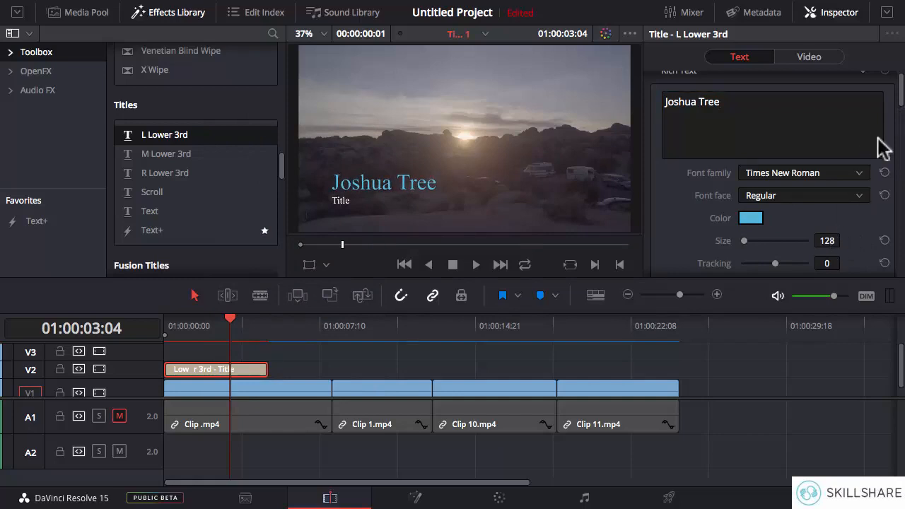
pyautogui.scroll(-5, 903, 106)
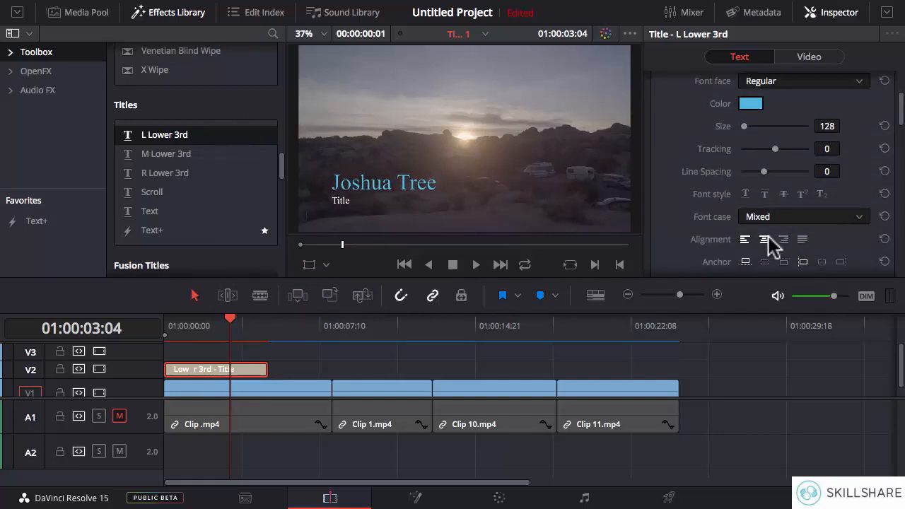
pyautogui.click(743, 240)
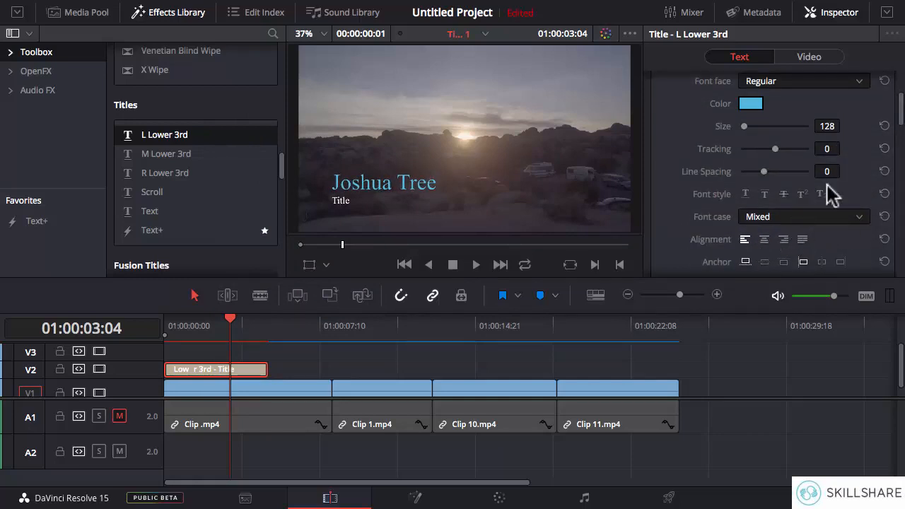
# Step: Replace the lower text line of the title with "A Day Trip"
pyautogui.scroll(-3, 902, 114)
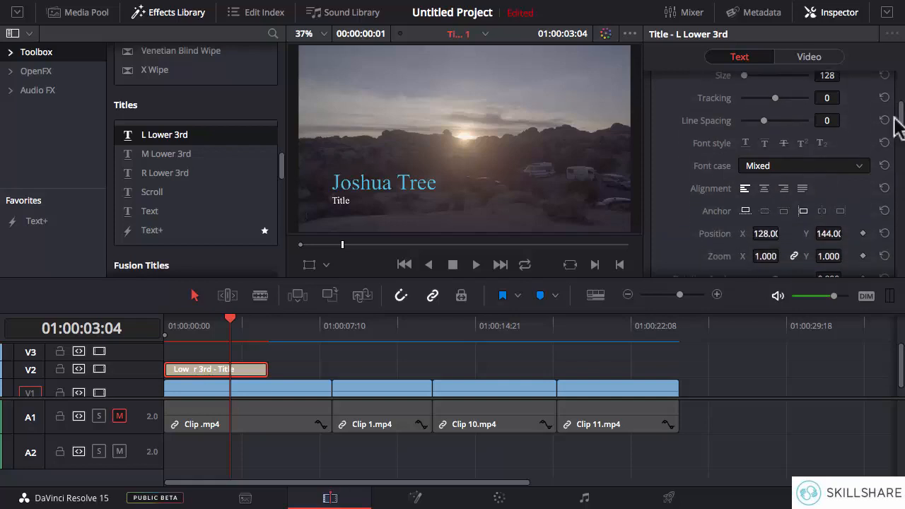
pyautogui.moveTo(902, 126); pyautogui.dragTo(902, 152)
pyautogui.moveTo(726, 191); pyautogui.dragTo(664, 192)
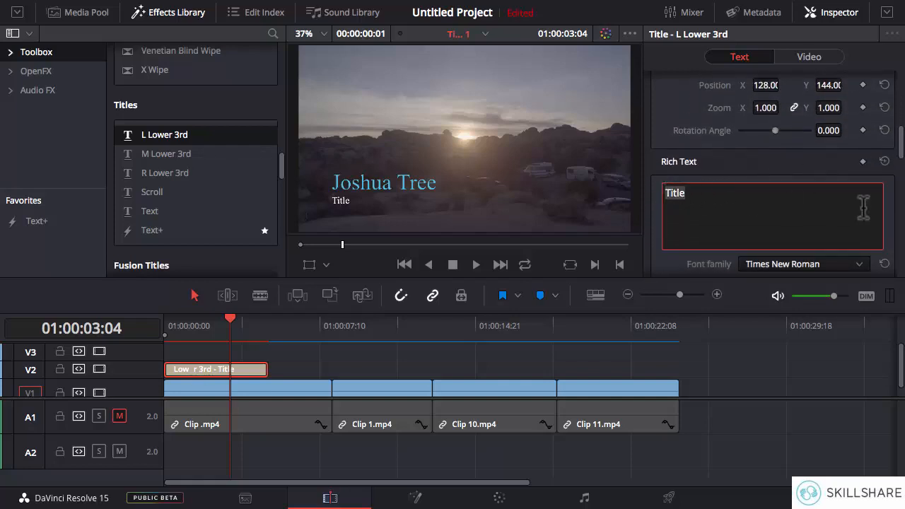
pyautogui.write('A Day Trip')
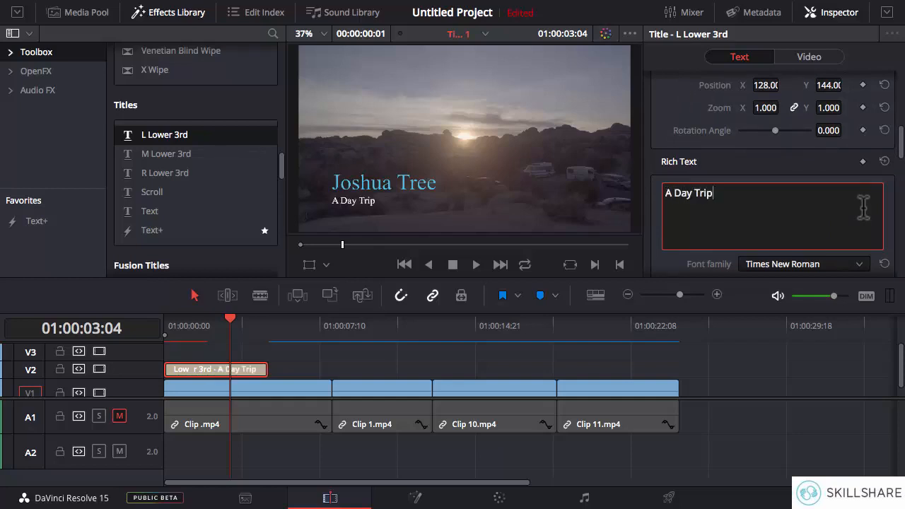
# Step: Color the "A Day Trip" line green and darken the shade slightly
pyautogui.moveTo(903, 151); pyautogui.dragTo(903, 173)
pyautogui.click(753, 181)
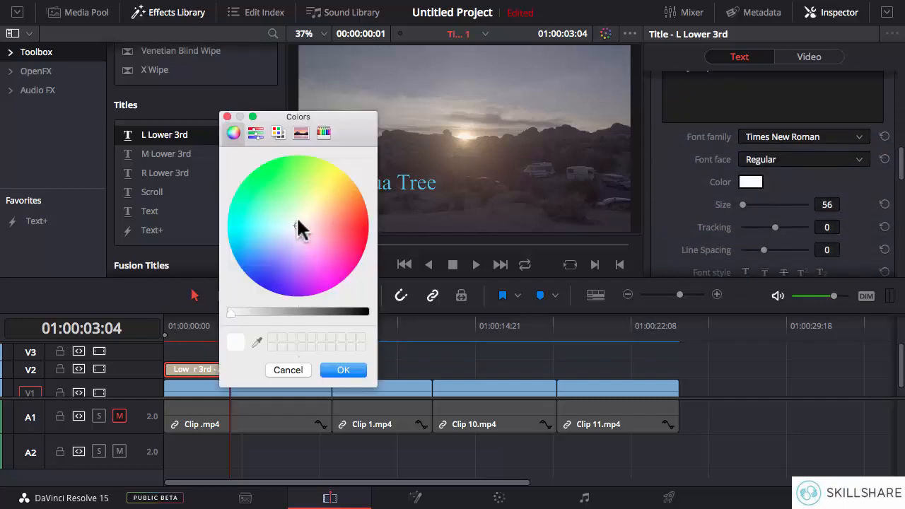
pyautogui.click(251, 201)
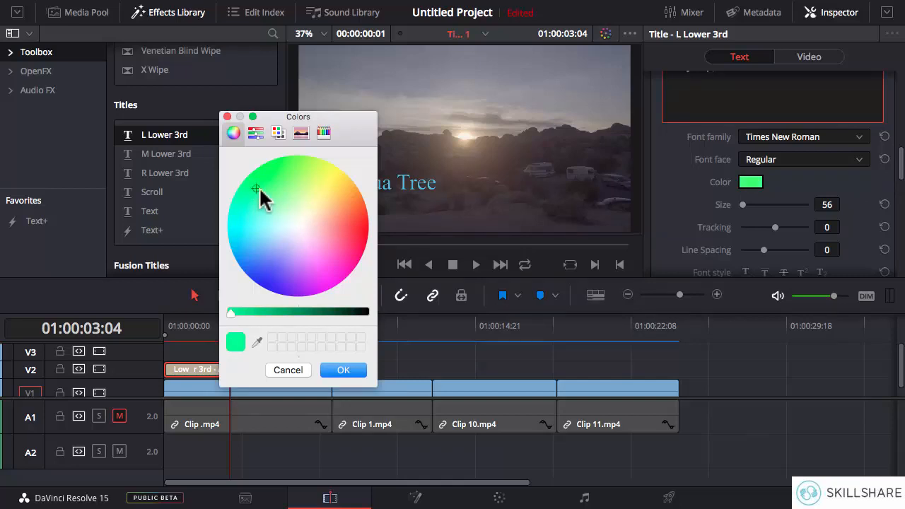
pyautogui.click(343, 371)
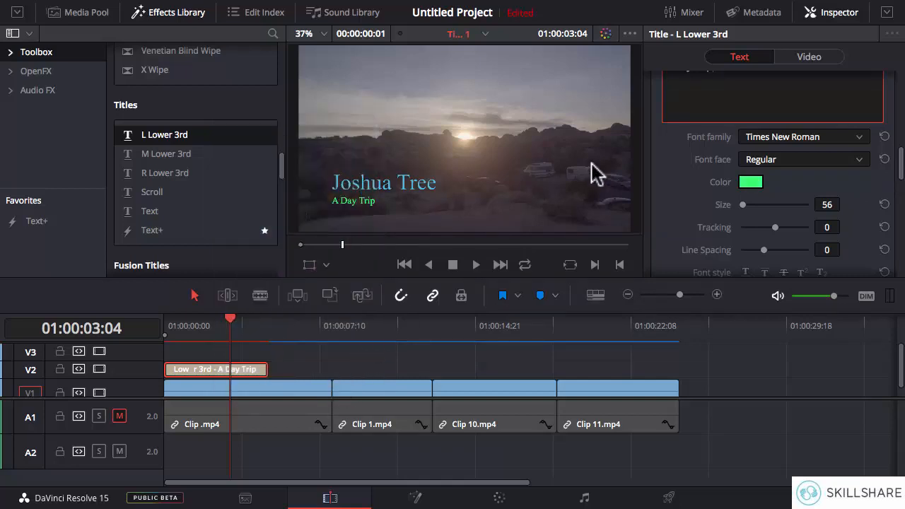
pyautogui.click(751, 183)
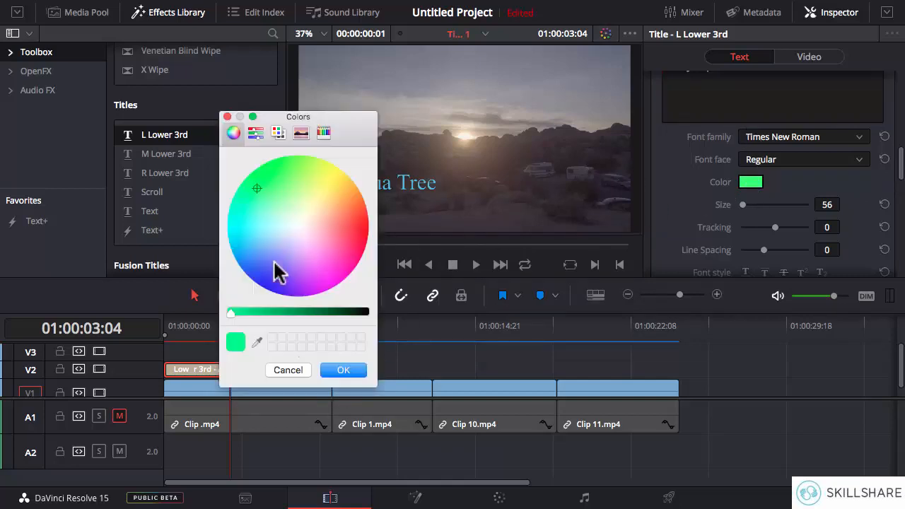
pyautogui.click(241, 313)
pyautogui.moveTo(241, 313); pyautogui.dragTo(252, 313)
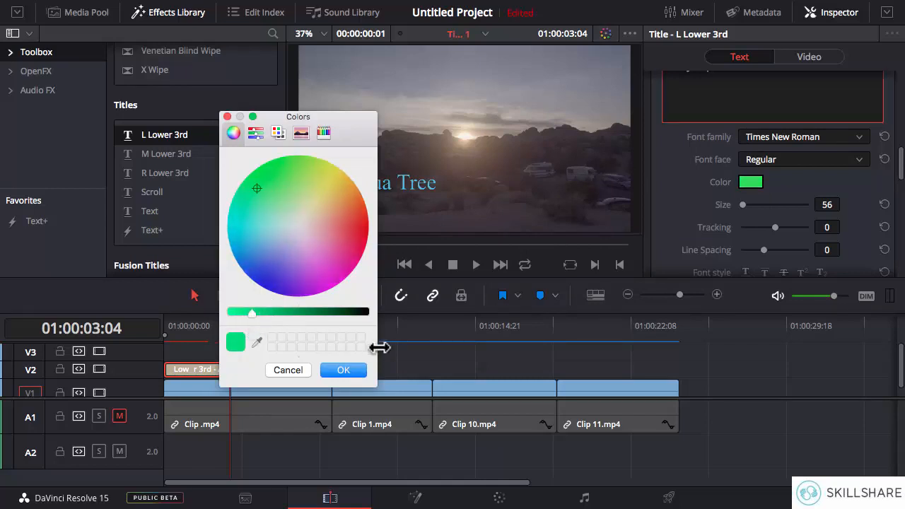
pyautogui.click(351, 369)
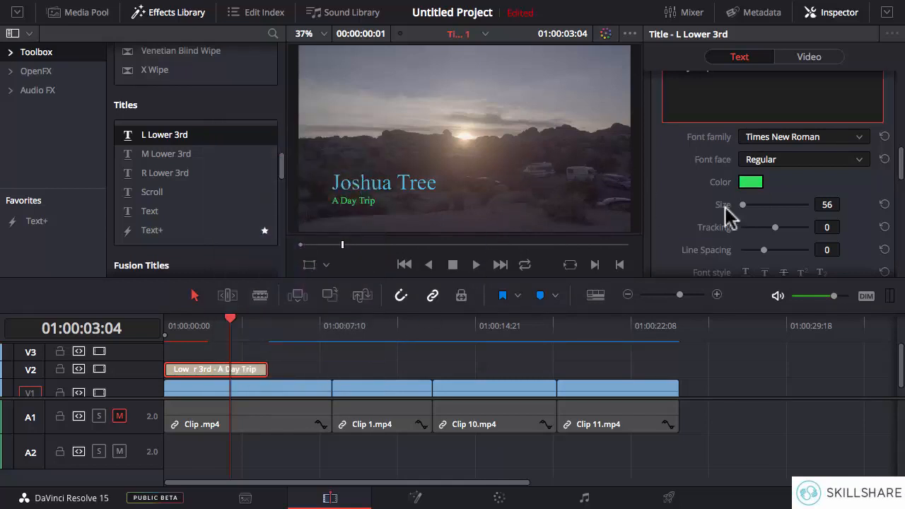
# Step: Set the "A Day Trip" line's size to 70
pyautogui.moveTo(744, 207)
pyautogui.mouseDown()
pyautogui.moveTo(751, 204)
pyautogui.moveTo(743, 208)
pyautogui.mouseUp()
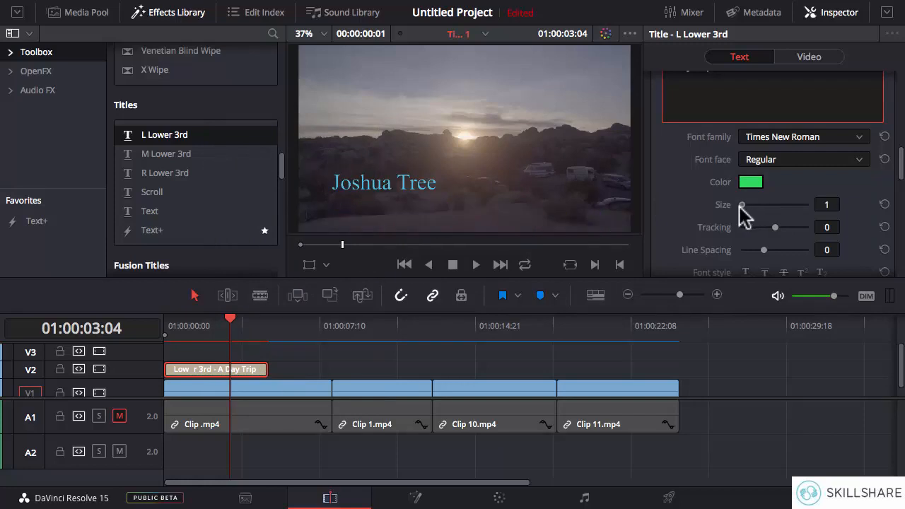
pyautogui.moveTo(828, 205); pyautogui.dragTo(845, 203)
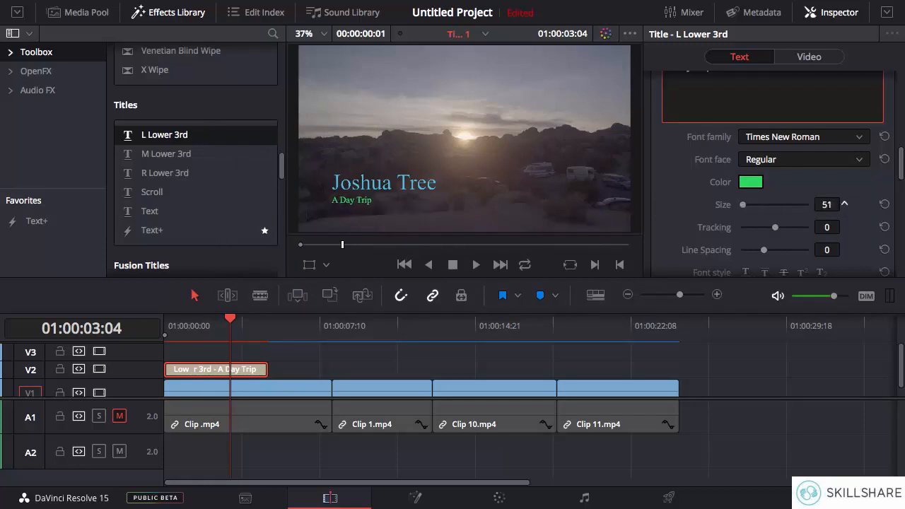
pyautogui.moveTo(844, 204); pyautogui.dragTo(852, 193)
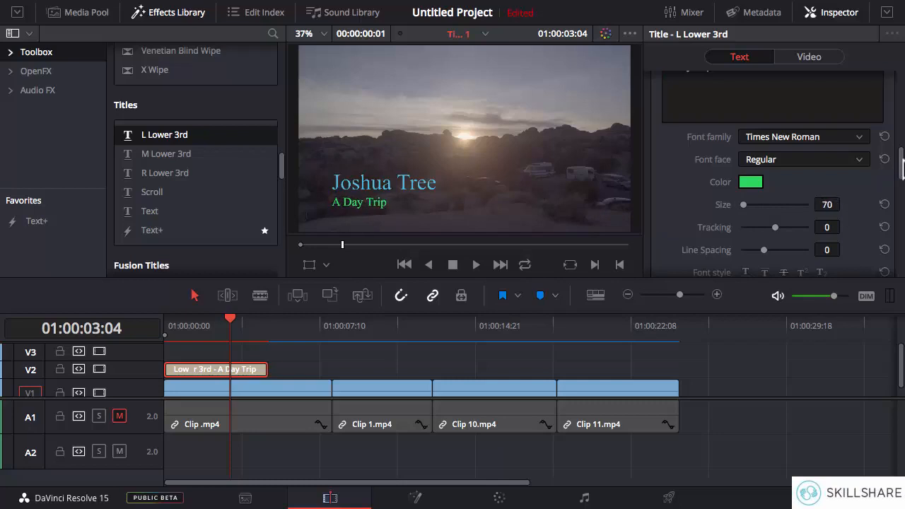
# Step: Try center alignment on the "A Day Trip" line and switch it back to left alignment
pyautogui.moveTo(901, 169); pyautogui.dragTo(900, 181)
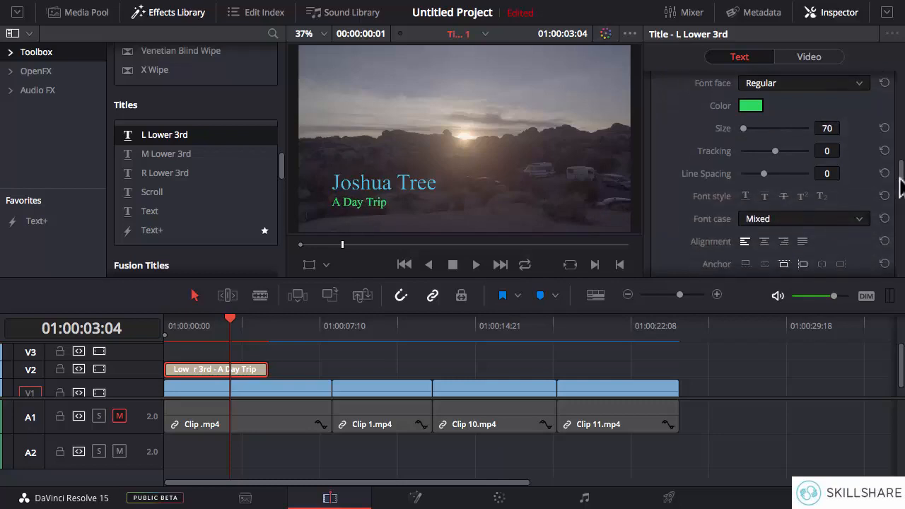
pyautogui.click(765, 242)
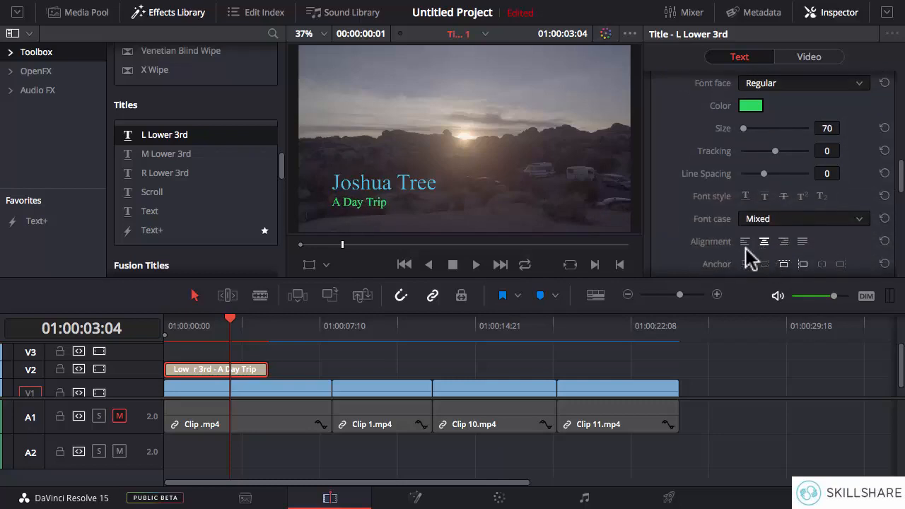
pyautogui.click(746, 241)
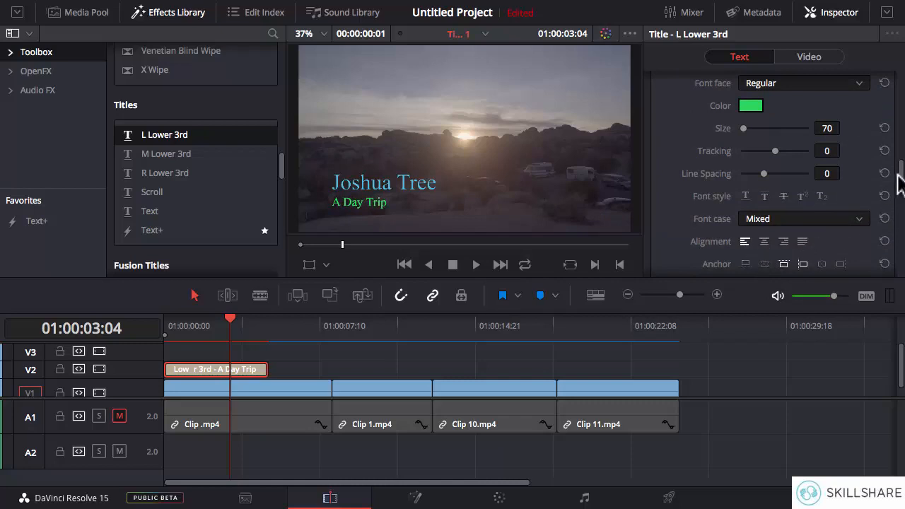
# Step: Delete the L Lower 3rd title and place an R Lower 3rd title at the start of track V2
pyautogui.moveTo(903, 186); pyautogui.dragTo(902, 132)
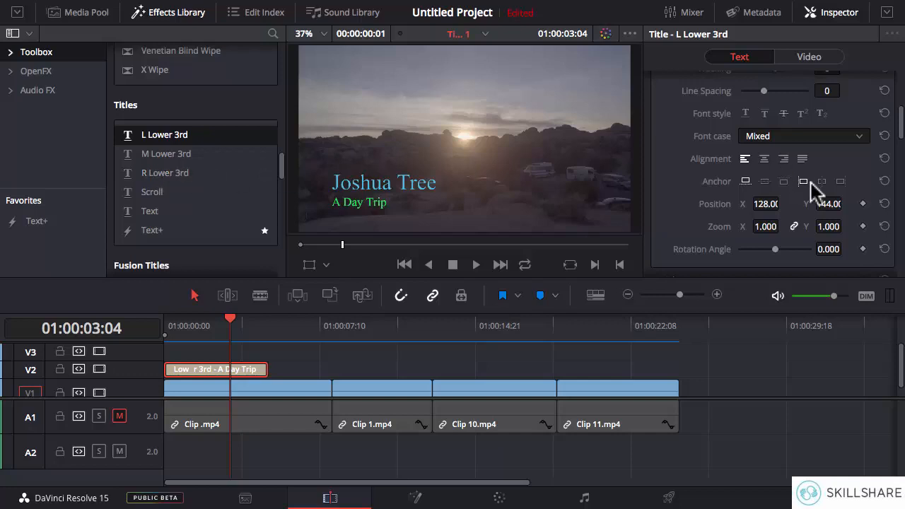
pyautogui.scroll(-1, 835, 180)
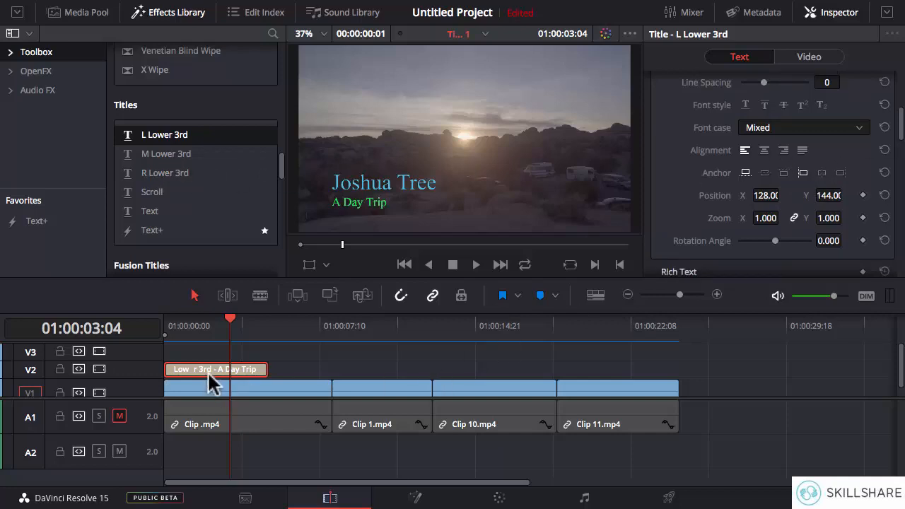
pyautogui.press('Delete')
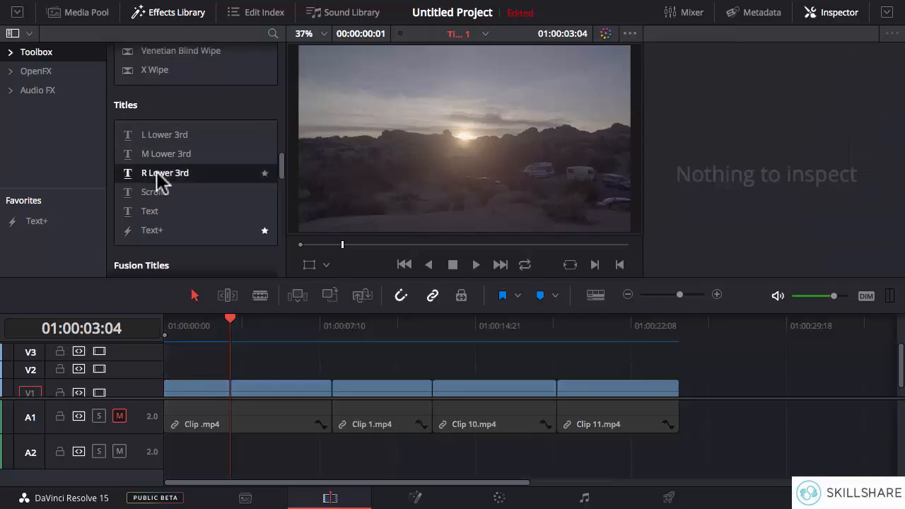
pyautogui.moveTo(186, 177); pyautogui.dragTo(175, 379)
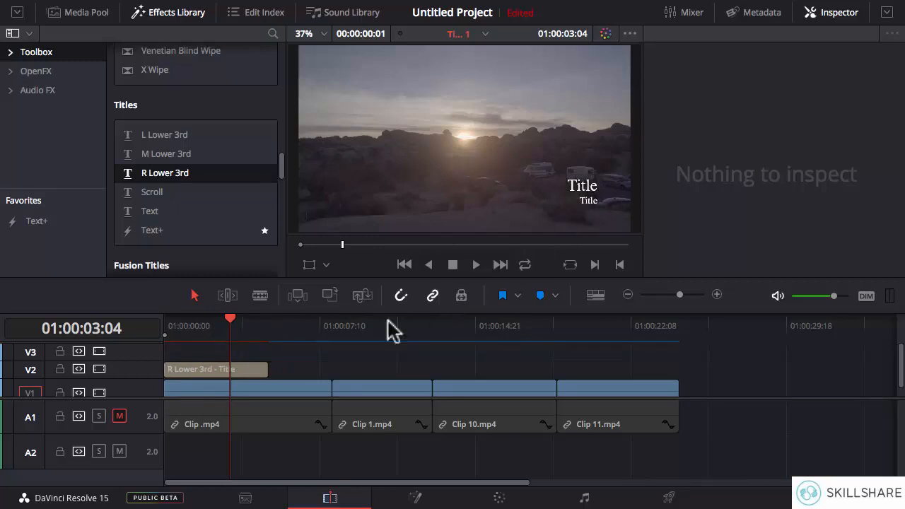
# Step: Select the R Lower 3rd title and review the text settings of its two lines
pyautogui.click(256, 369)
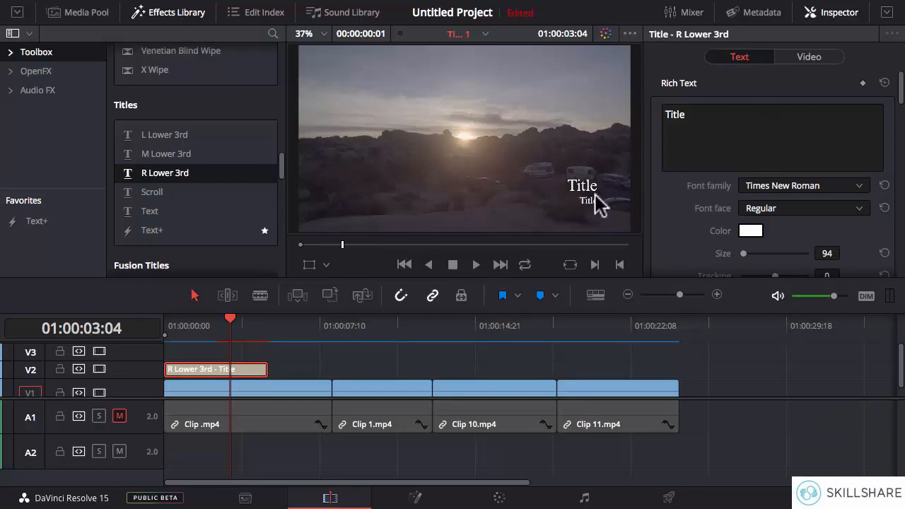
pyautogui.scroll(-3, 899, 77)
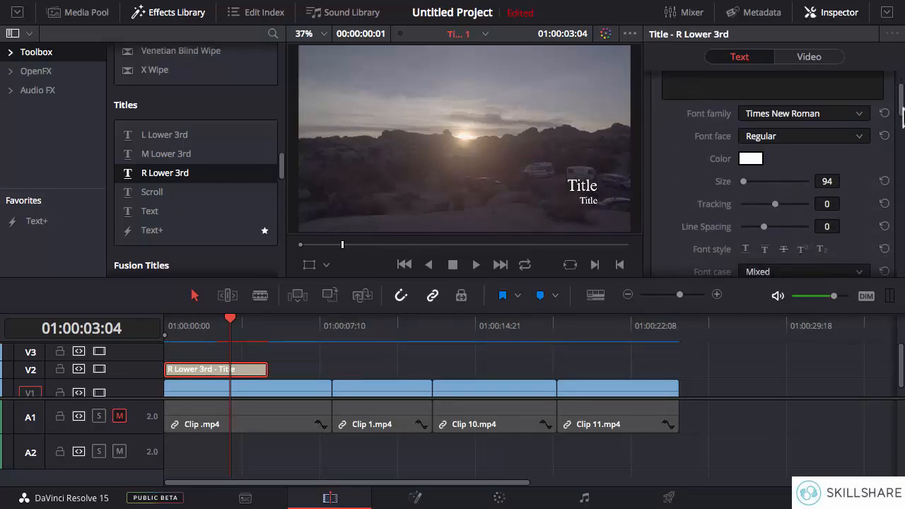
pyautogui.scroll(3, 903, 85)
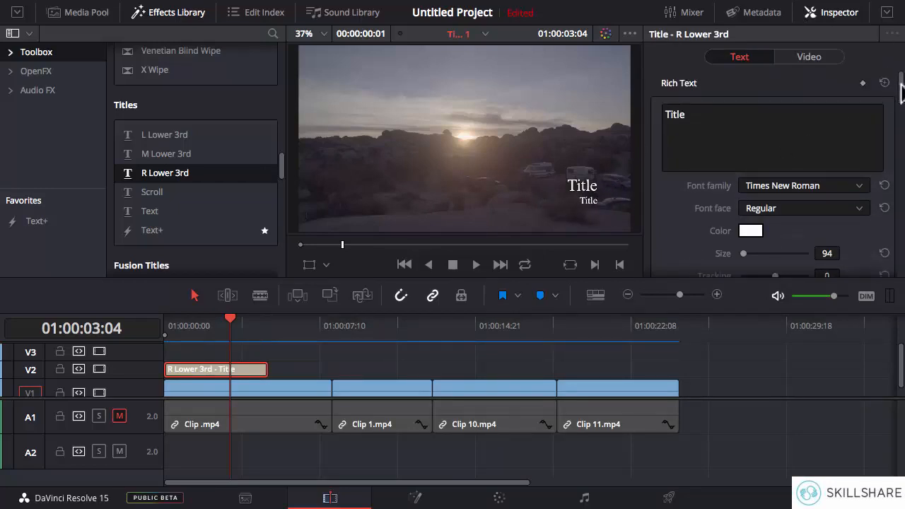
pyautogui.scroll(-10, 902, 93)
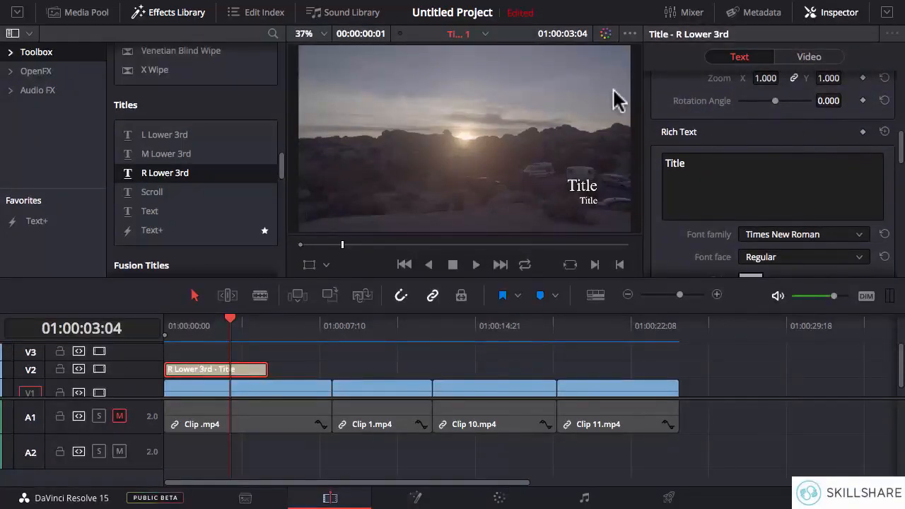
pyautogui.scroll(3, 675, 170)
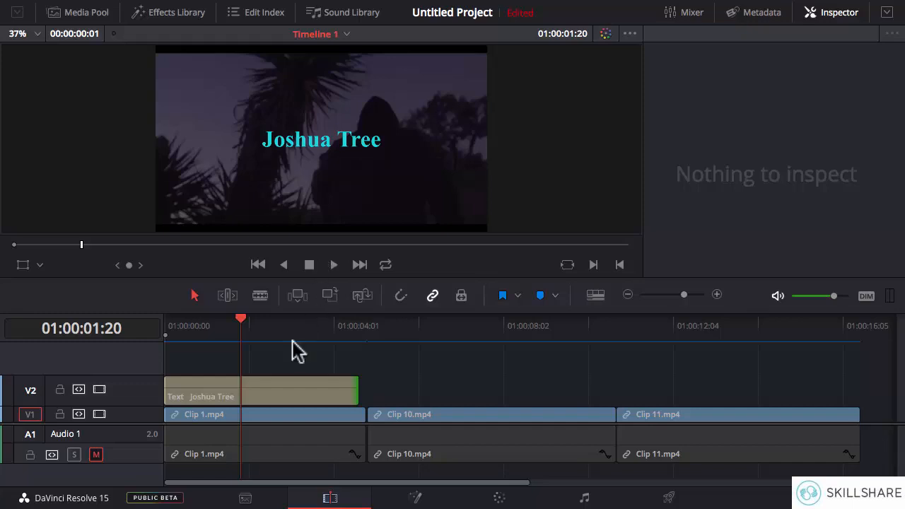
# Step: Select the "Joshua Tree" text clip on track V2 and show its video Transform settings
pyautogui.click(289, 394)
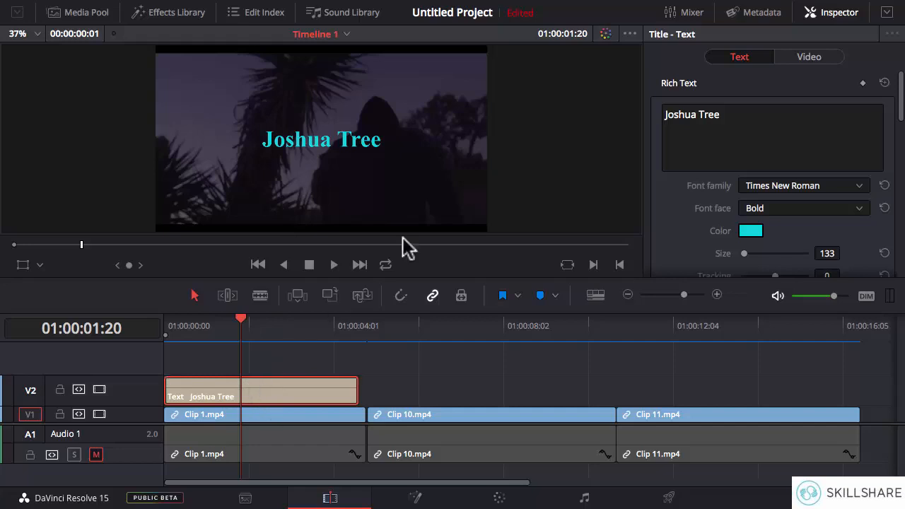
pyautogui.click(833, 13)
pyautogui.click(832, 17)
pyautogui.click(811, 59)
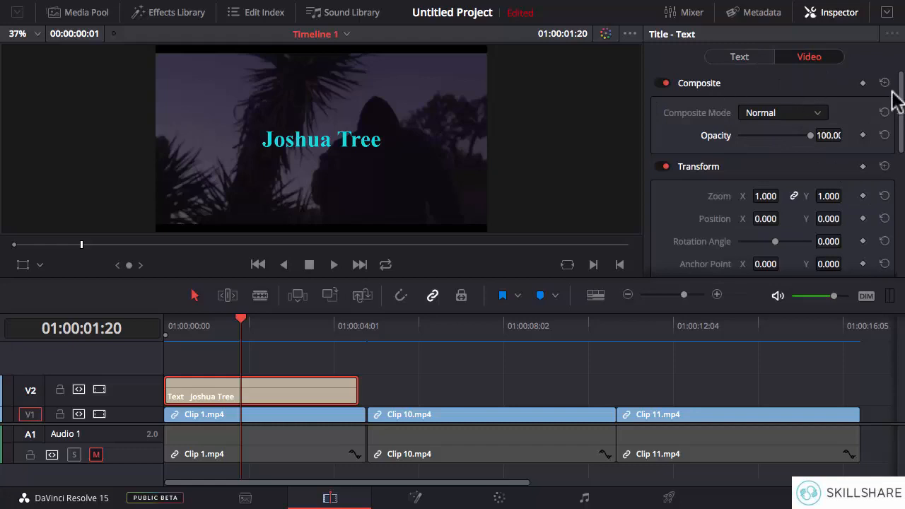
pyautogui.moveTo(903, 103)
pyautogui.mouseDown()
pyautogui.moveTo(903, 214)
pyautogui.moveTo(901, 99)
pyautogui.mouseUp()
pyautogui.moveTo(903, 103); pyautogui.dragTo(903, 140)
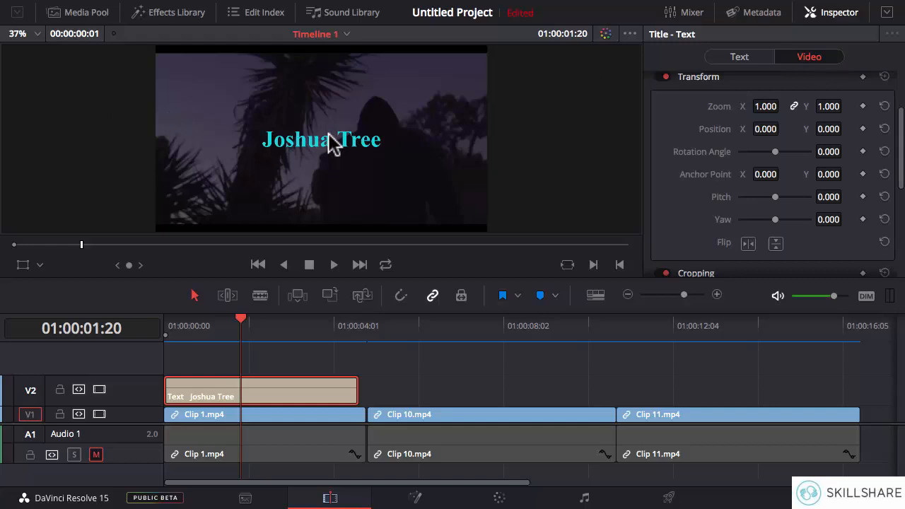
# Step: Keyframe the "Joshua Tree" title's Zoom from 1.000 at 01:00:00:00 to about 1.440 at 01:00:04:14
pyautogui.moveTo(239, 320); pyautogui.dragTo(167, 329)
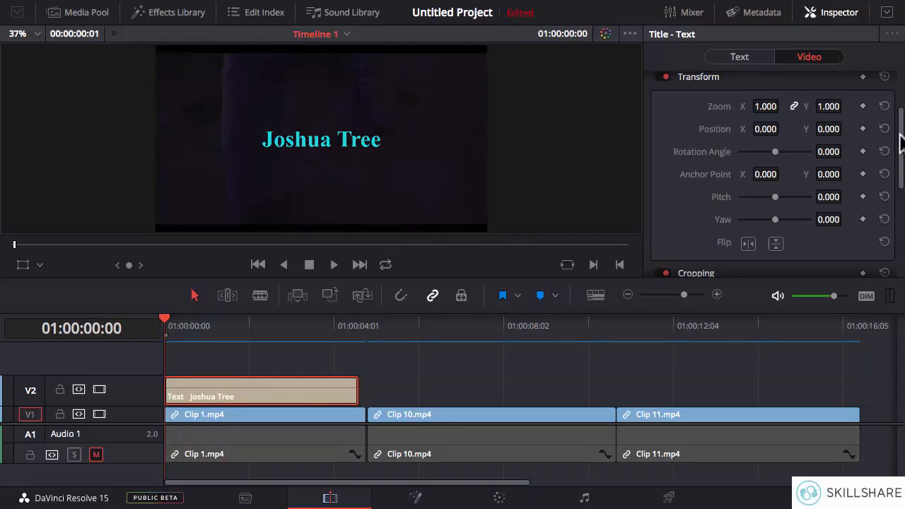
pyautogui.moveTo(902, 141); pyautogui.dragTo(901, 134)
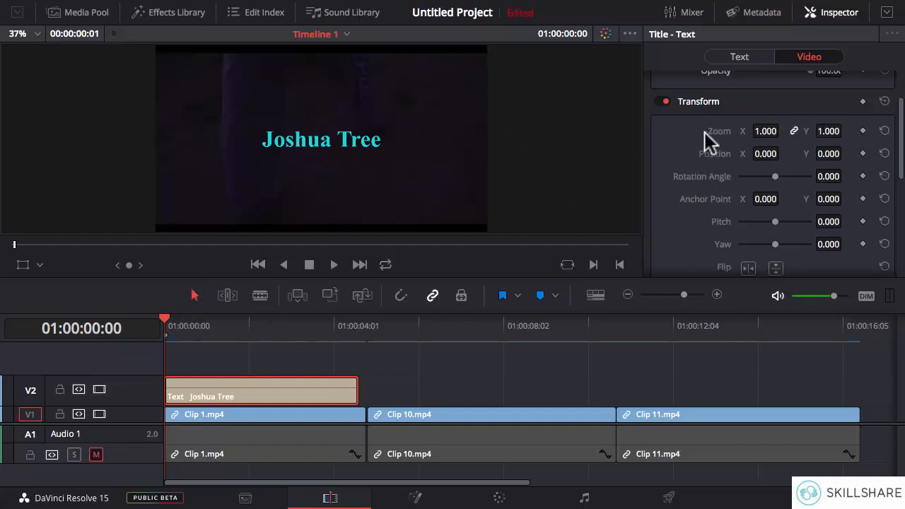
pyautogui.click(862, 131)
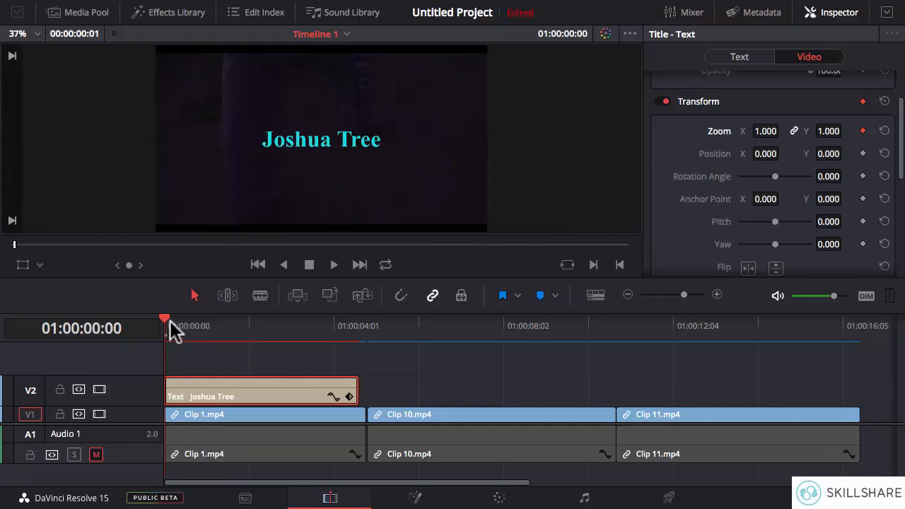
pyautogui.moveTo(166, 327); pyautogui.dragTo(357, 335)
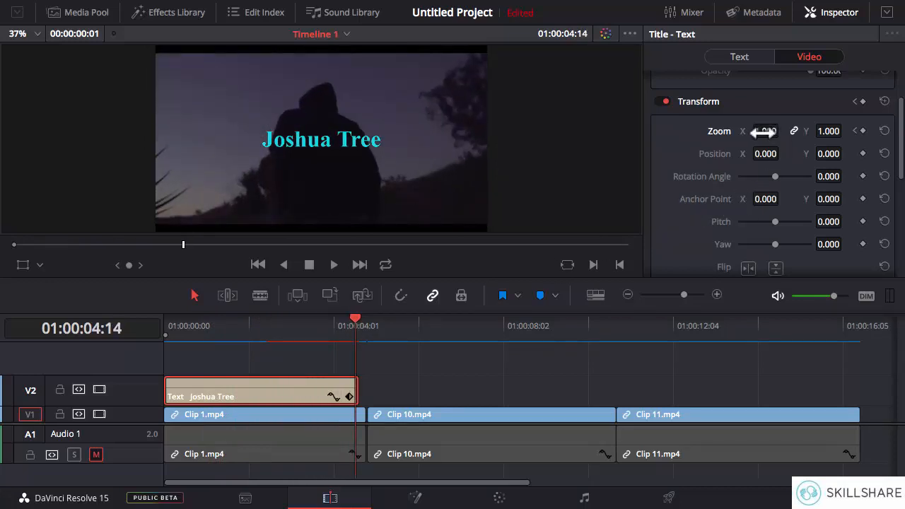
pyautogui.moveTo(765, 131); pyautogui.dragTo(787, 130)
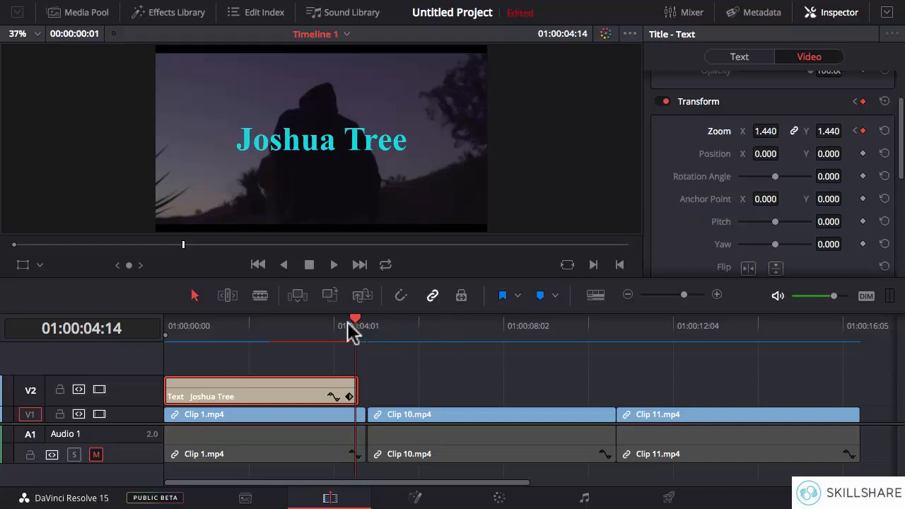
# Step: Scrub through the title clip from start to end to preview its zoom animation
pyautogui.moveTo(336, 324); pyautogui.dragTo(167, 324)
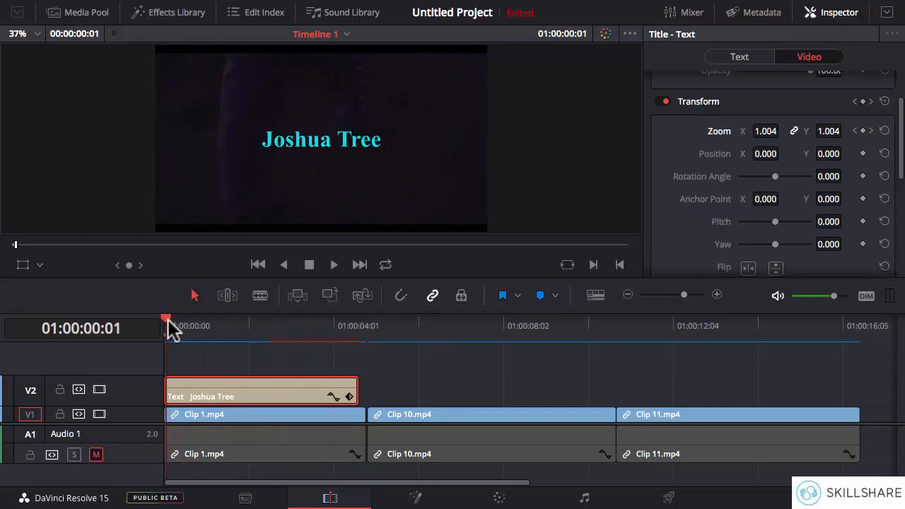
pyautogui.click(167, 322)
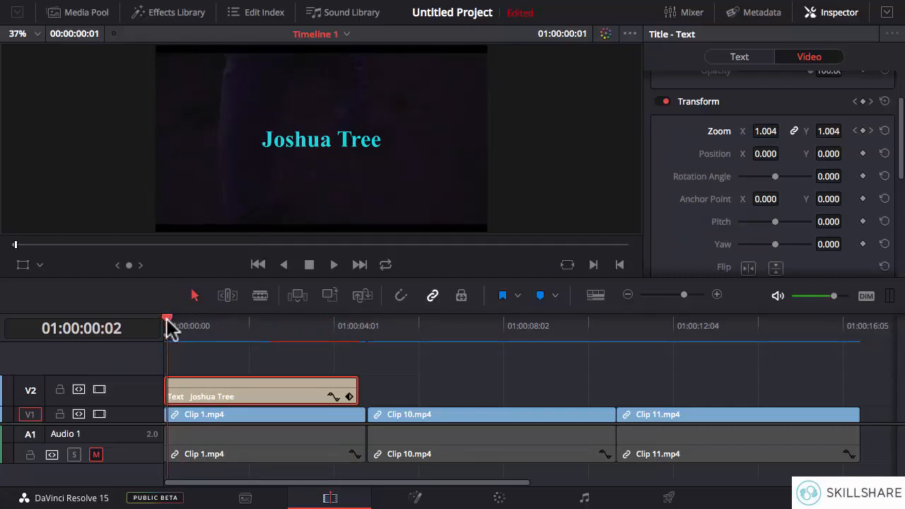
pyautogui.moveTo(167, 322); pyautogui.dragTo(357, 338)
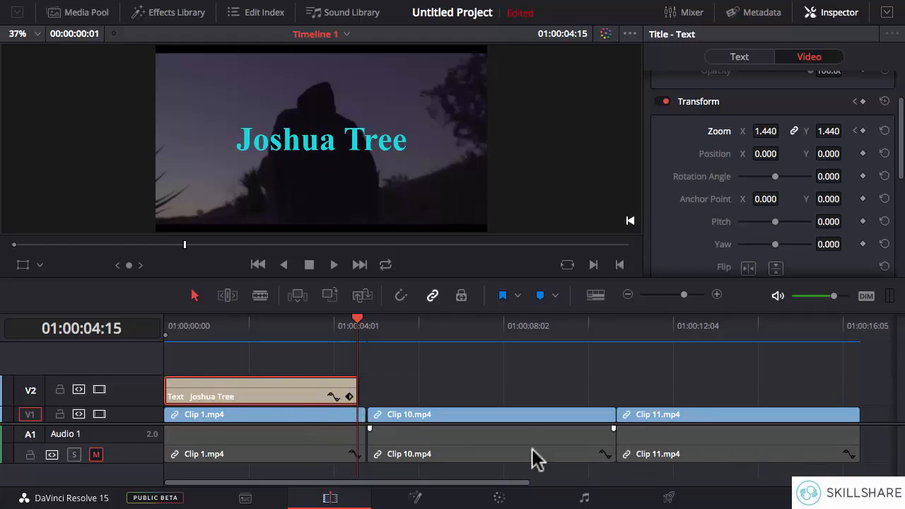
# Step: Expand the title clip's keyframe track to examine its Zoom X and Zoom Y keyframes, and collapse it again
pyautogui.click(349, 396)
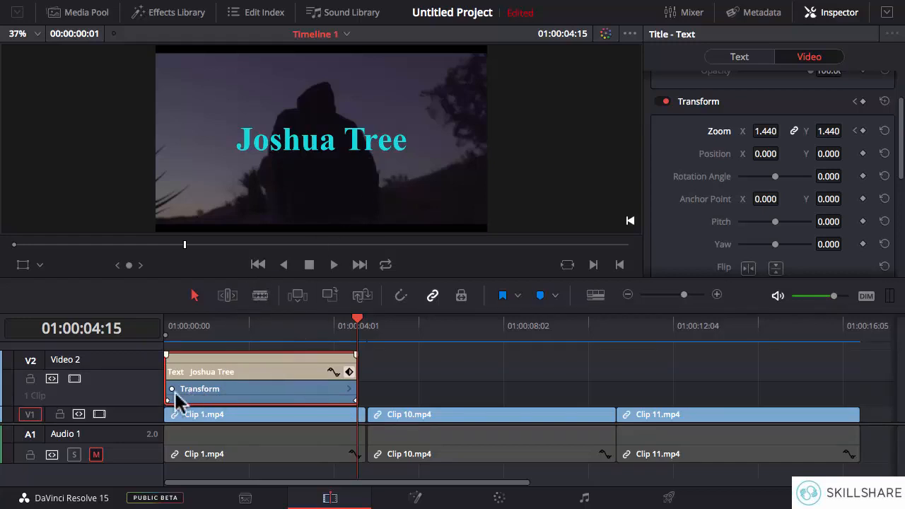
pyautogui.click(351, 389)
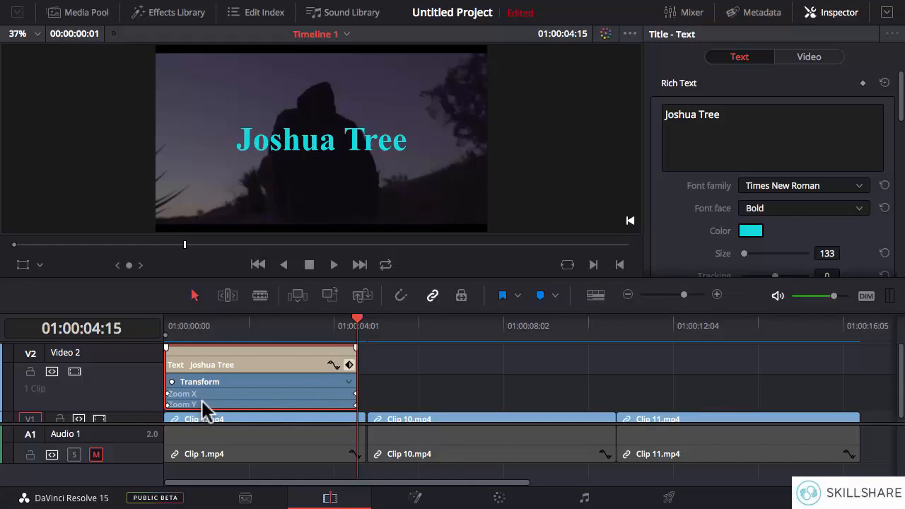
pyautogui.click(351, 383)
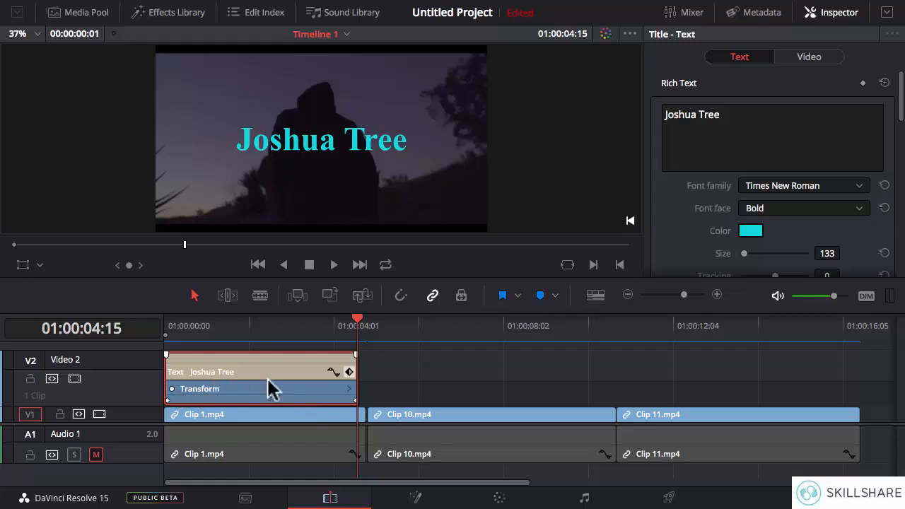
pyautogui.click(349, 373)
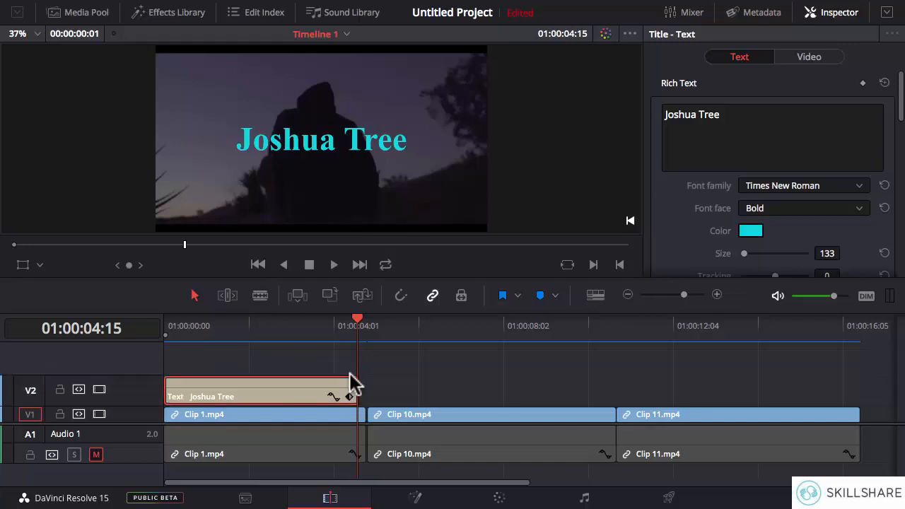
# Step: Keyframe the title's Position X from about -403 at 01:00:00:01 to about 296 at 01:00:04:14
pyautogui.moveTo(356, 325); pyautogui.dragTo(163, 324)
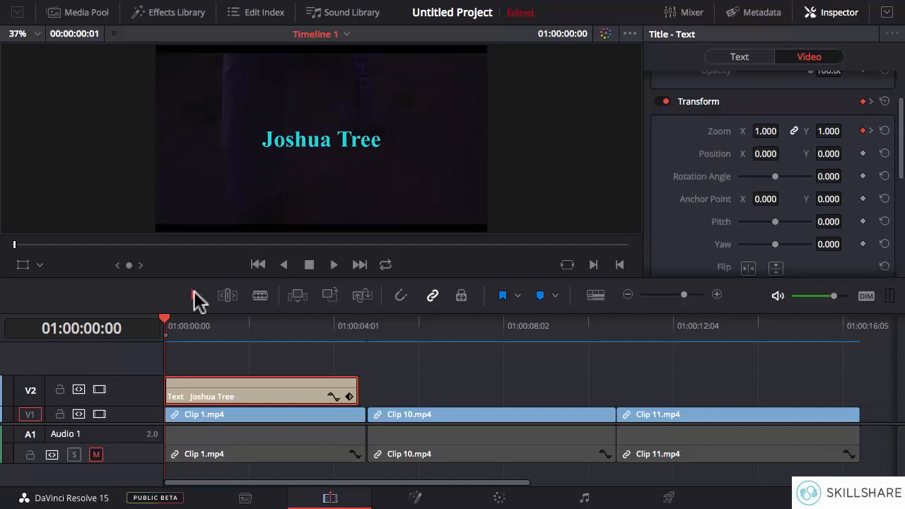
pyautogui.moveTo(175, 325)
pyautogui.mouseDown()
pyautogui.moveTo(190, 328)
pyautogui.moveTo(165, 323)
pyautogui.mouseUp()
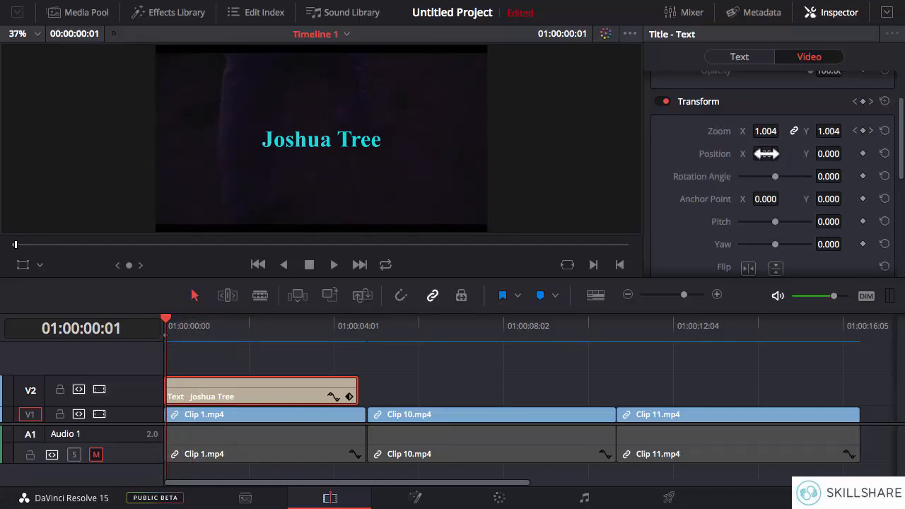
pyautogui.moveTo(765, 153); pyautogui.dragTo(623, 153)
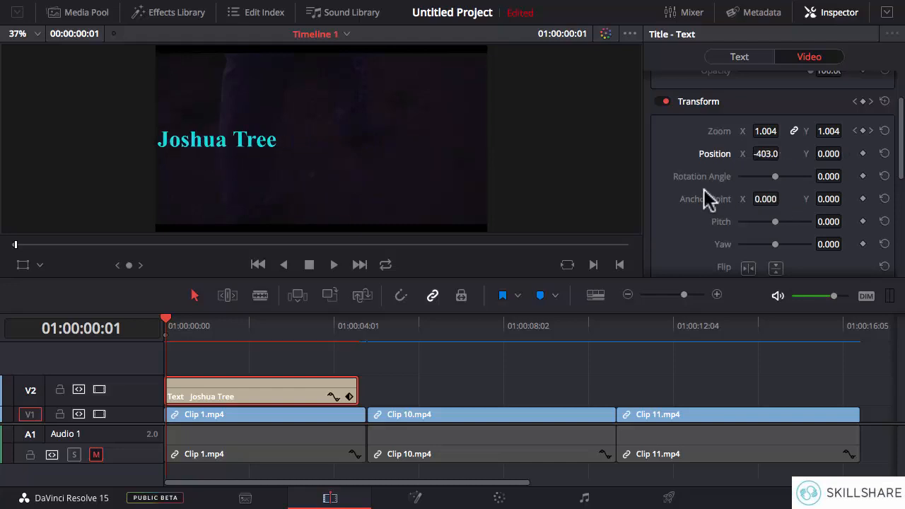
pyautogui.click(863, 153)
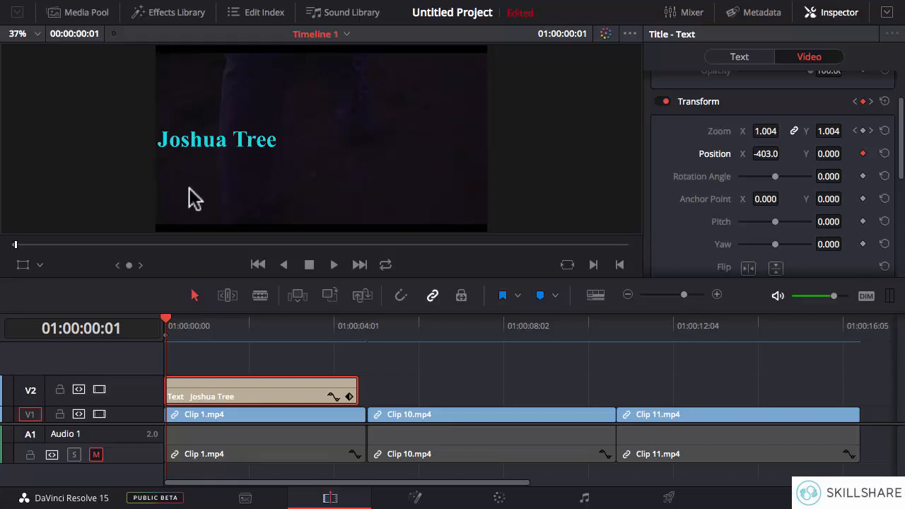
pyautogui.click(162, 322)
pyautogui.moveTo(163, 322); pyautogui.dragTo(355, 330)
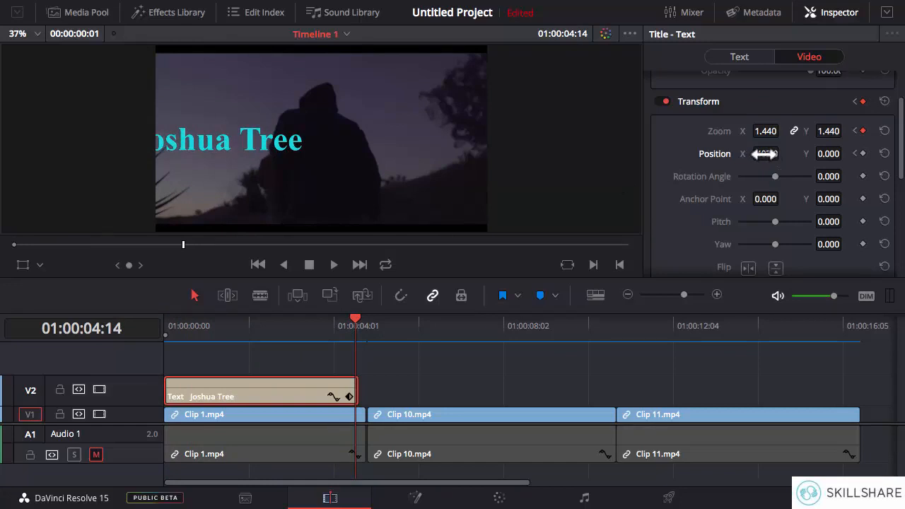
pyautogui.moveTo(783, 154); pyautogui.dragTo(760, 157)
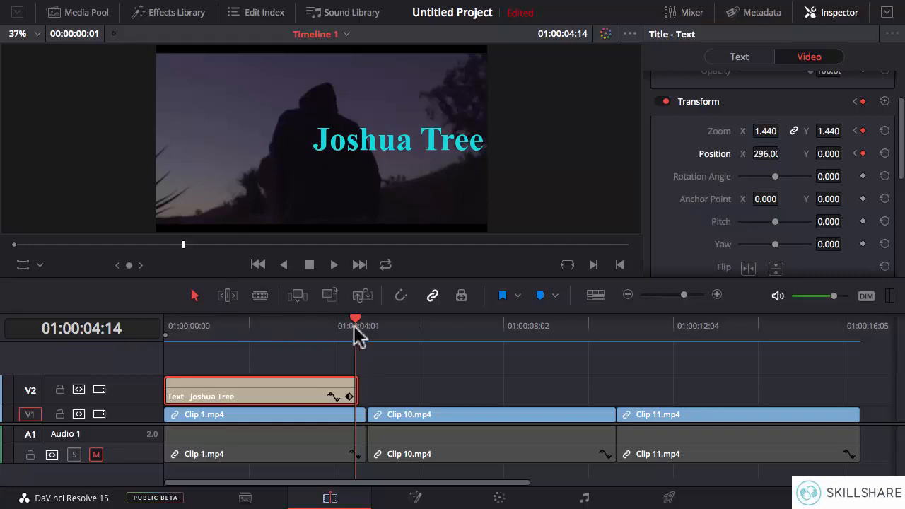
# Step: Scrub back to 01:00:02:08 to preview the movement, and examine the clip's Zoom and Position keyframes in its expanded keyframe track
pyautogui.moveTo(356, 328); pyautogui.dragTo(261, 338)
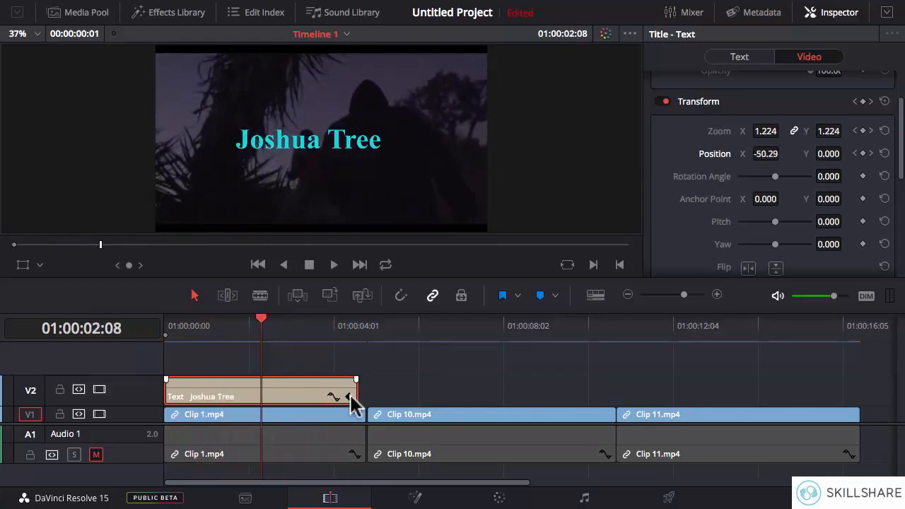
pyautogui.click(349, 396)
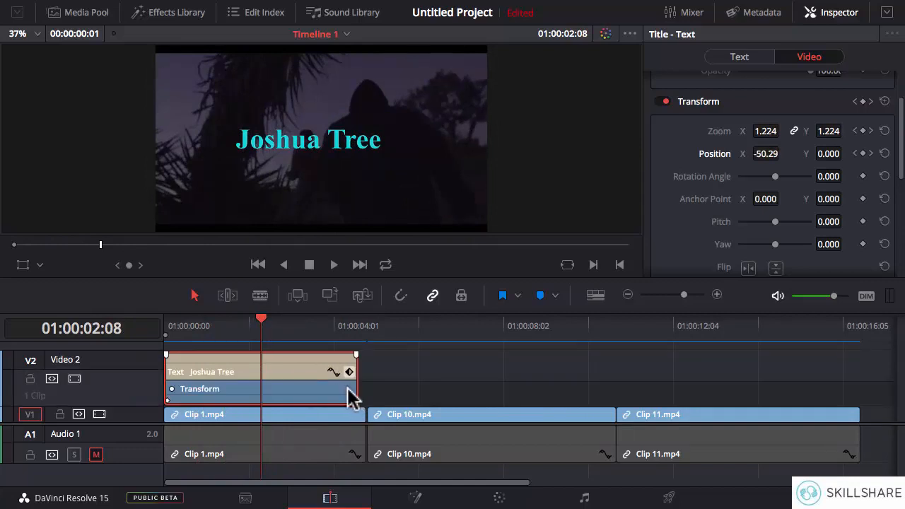
pyautogui.click(349, 391)
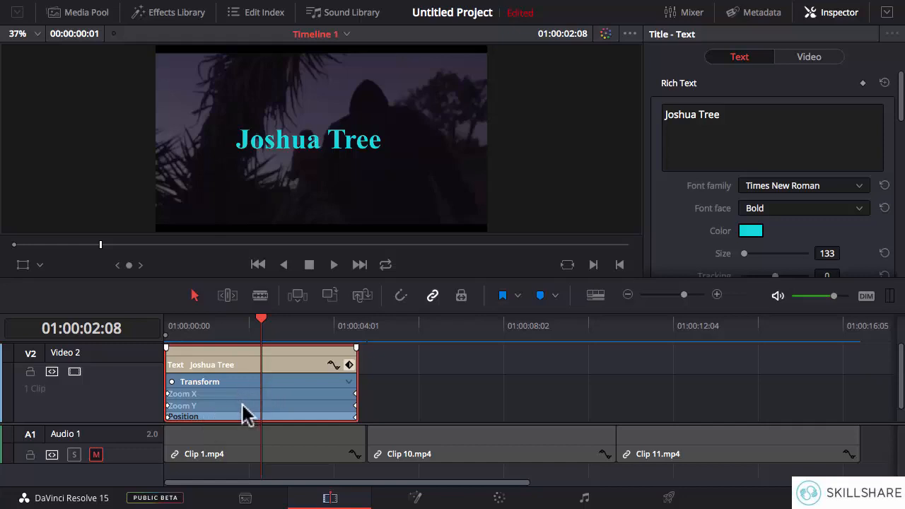
pyautogui.click(349, 365)
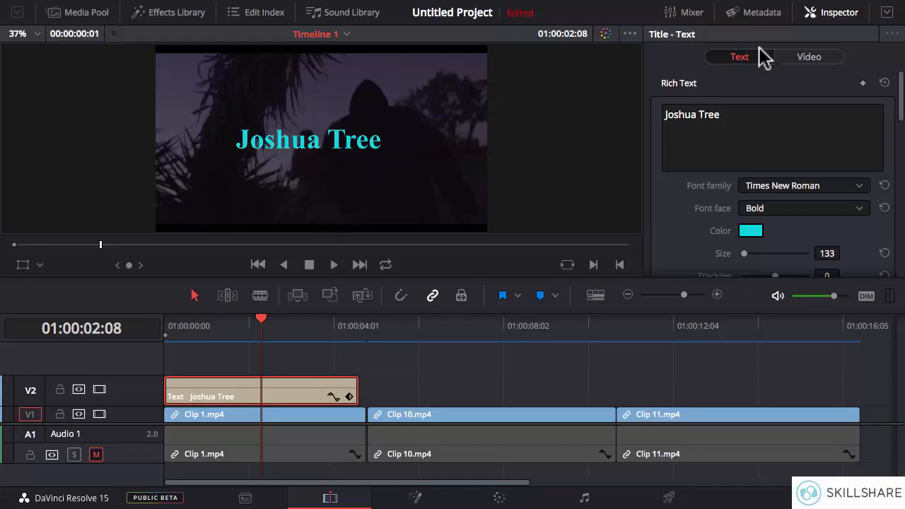
# Step: Reset the title's Zoom to clear its keyframes, and scrub through the clip to preview the Position movement alone
pyautogui.click(799, 62)
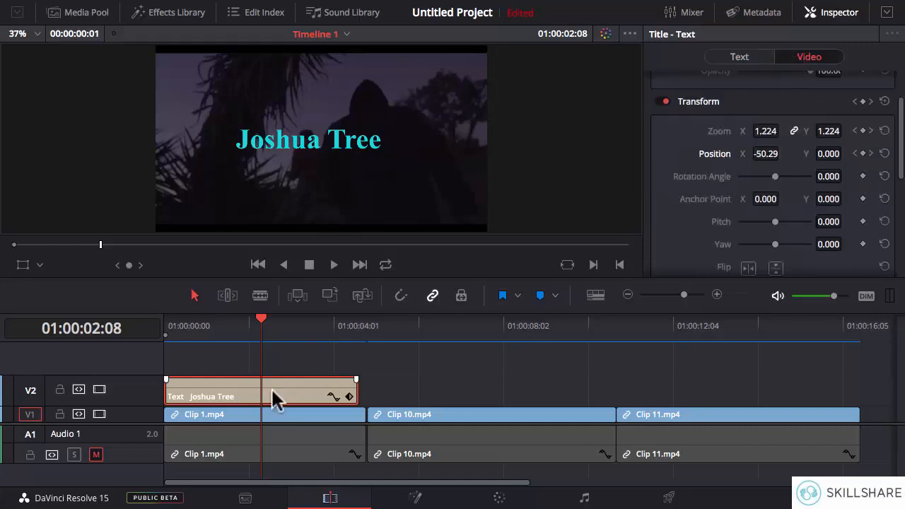
pyautogui.click(884, 132)
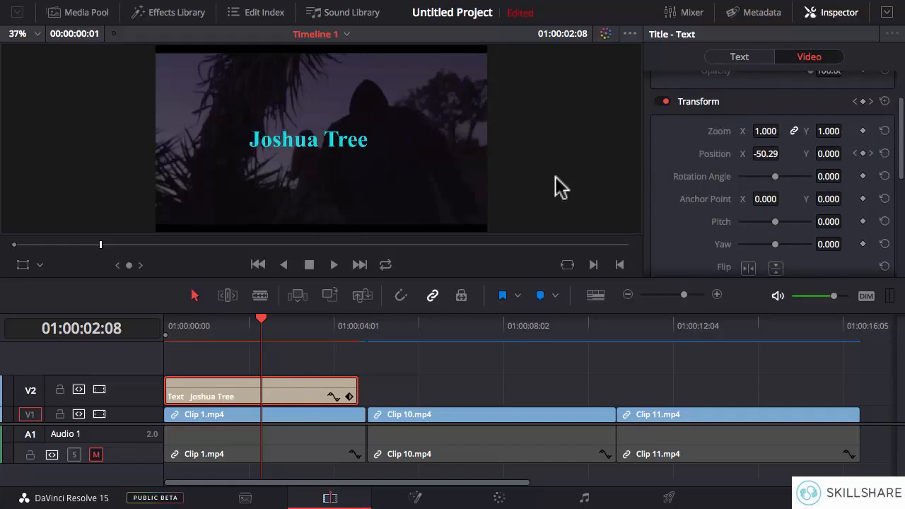
pyautogui.moveTo(263, 322); pyautogui.dragTo(212, 332)
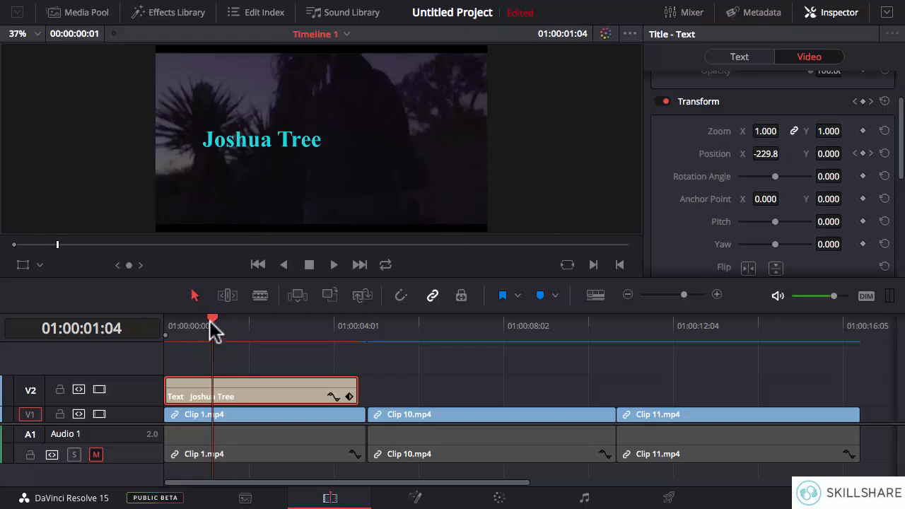
pyautogui.moveTo(212, 329); pyautogui.dragTo(356, 329)
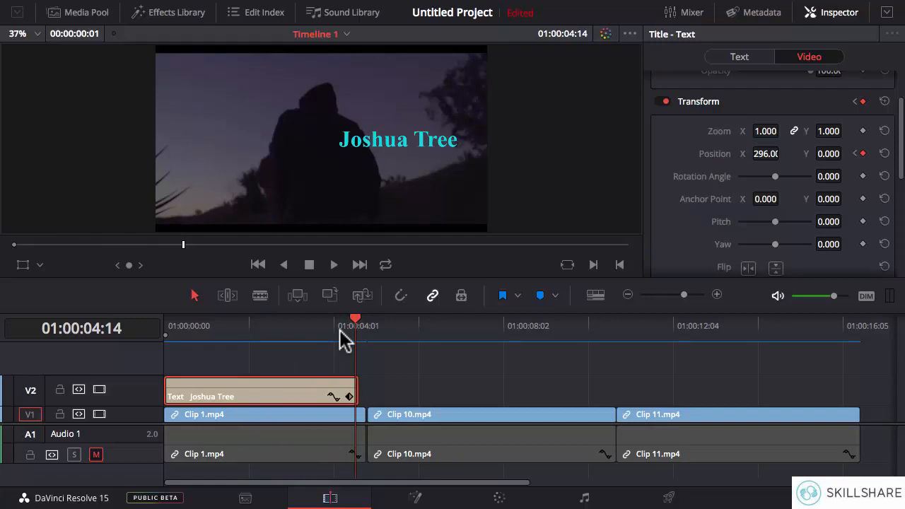
pyautogui.click(243, 329)
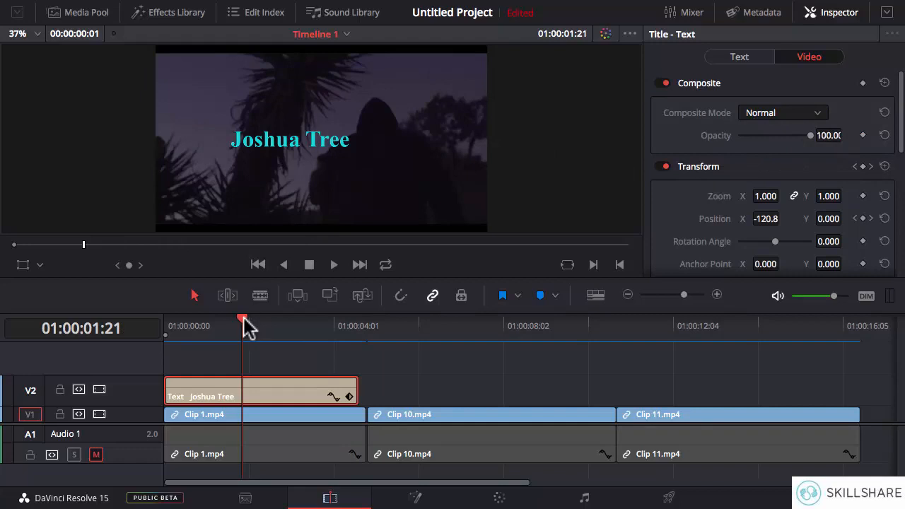
# Step: Keyframe the title's Opacity from 100 at 01:00:02:10 to 0 at 01:00:04:15
pyautogui.moveTo(245, 320); pyautogui.dragTo(265, 320)
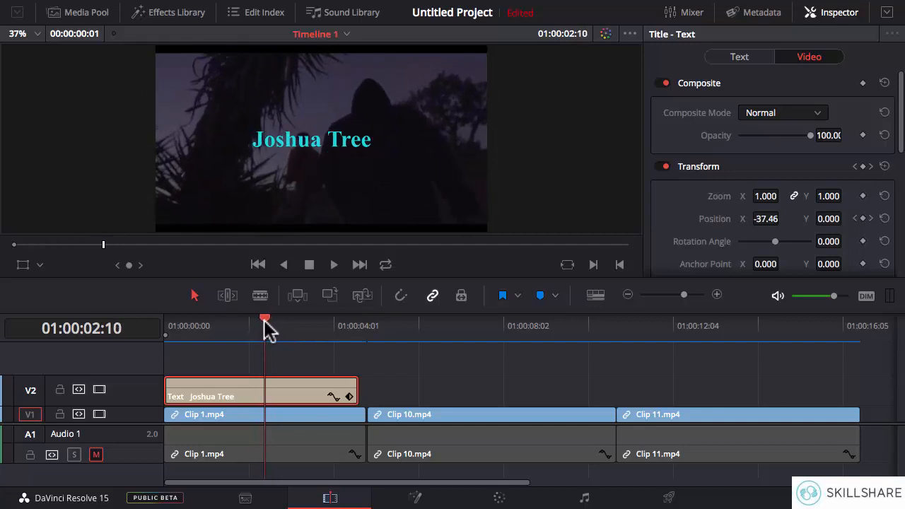
pyautogui.click(863, 135)
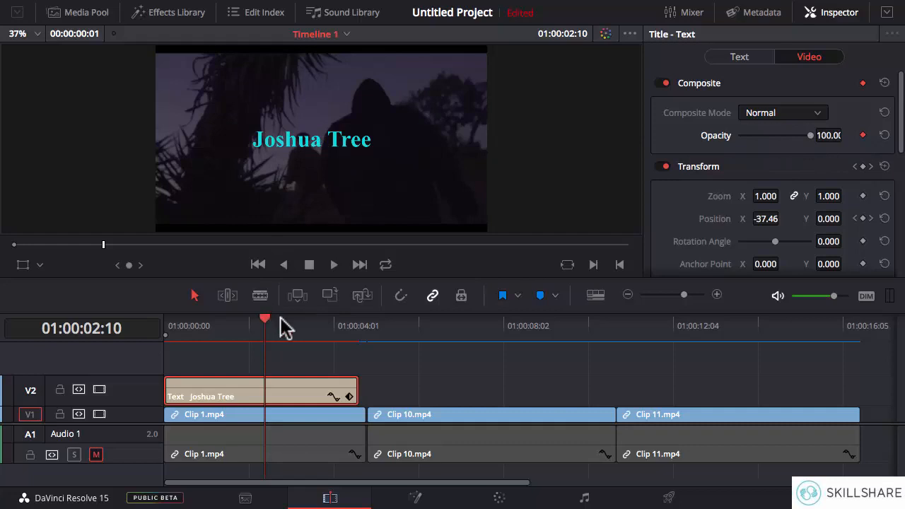
pyautogui.moveTo(264, 325); pyautogui.dragTo(358, 325)
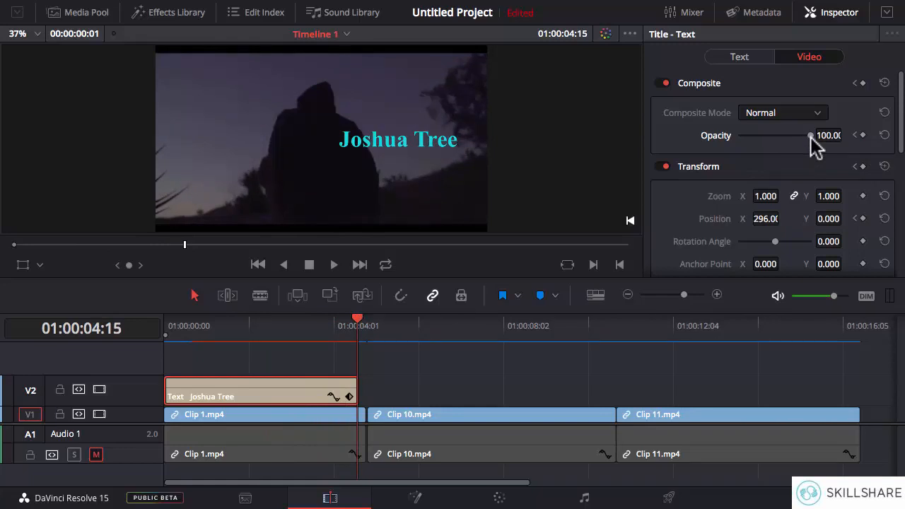
pyautogui.moveTo(811, 135); pyautogui.dragTo(739, 135)
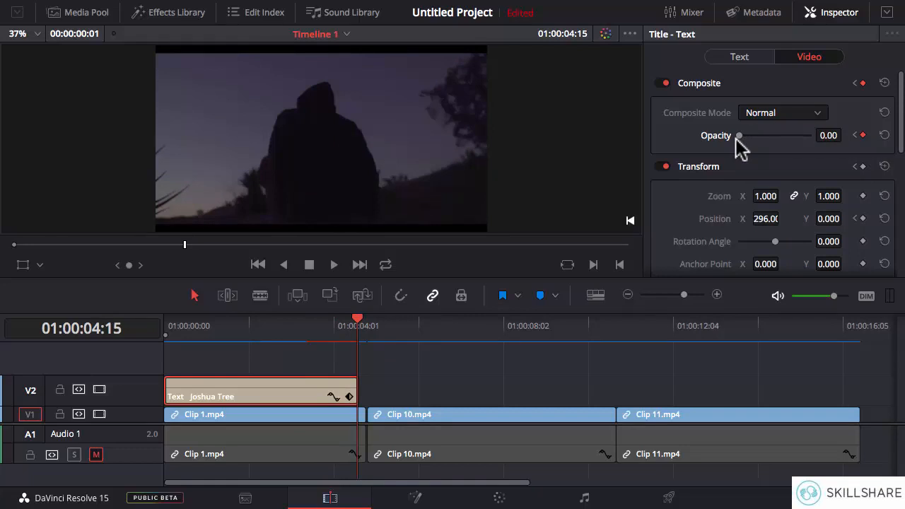
# Step: Scrub to the title's end to preview the fade-out, and examine its Composite and Transform keyframes in the expanded keyframe track
pyautogui.moveTo(263, 327); pyautogui.dragTo(361, 346)
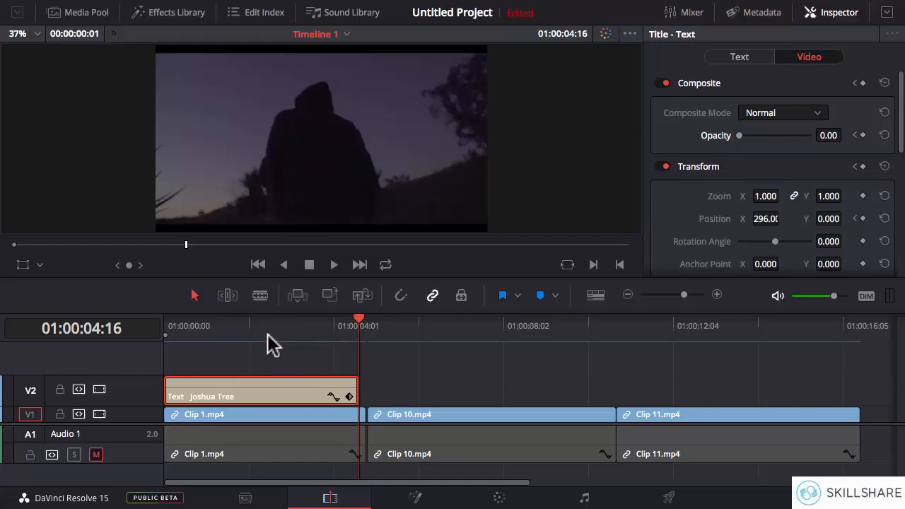
pyautogui.click(350, 396)
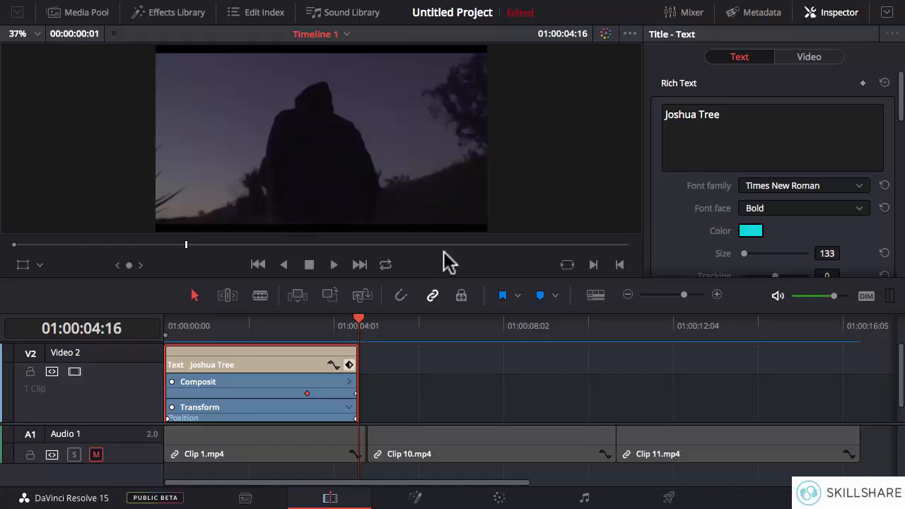
pyautogui.click(349, 364)
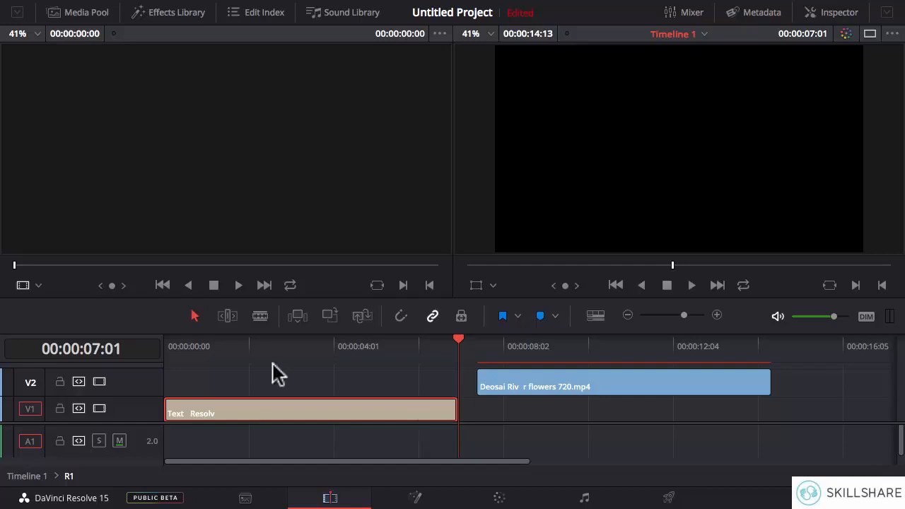
# Step: Preview the Resolve title and the river flowers clip, and move the flowers clip on V2 to the timeline start, directly above the title
pyautogui.click(315, 349)
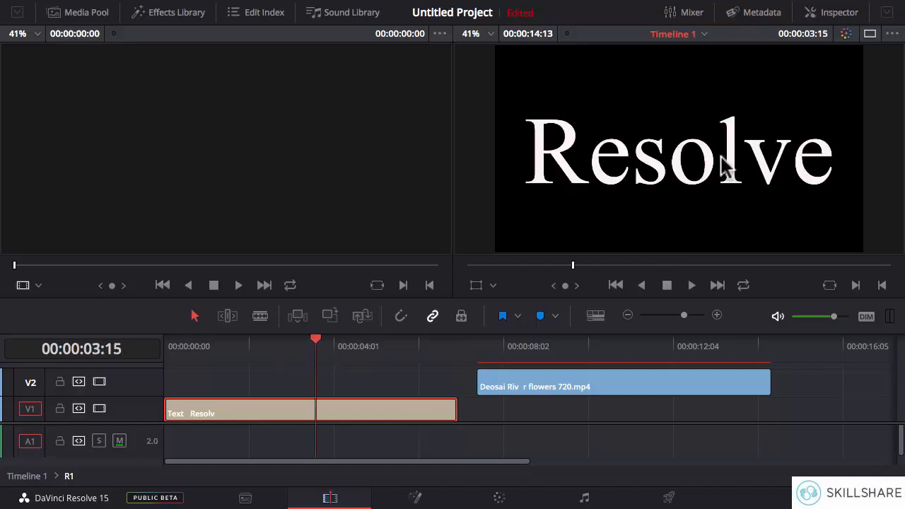
pyautogui.click(581, 348)
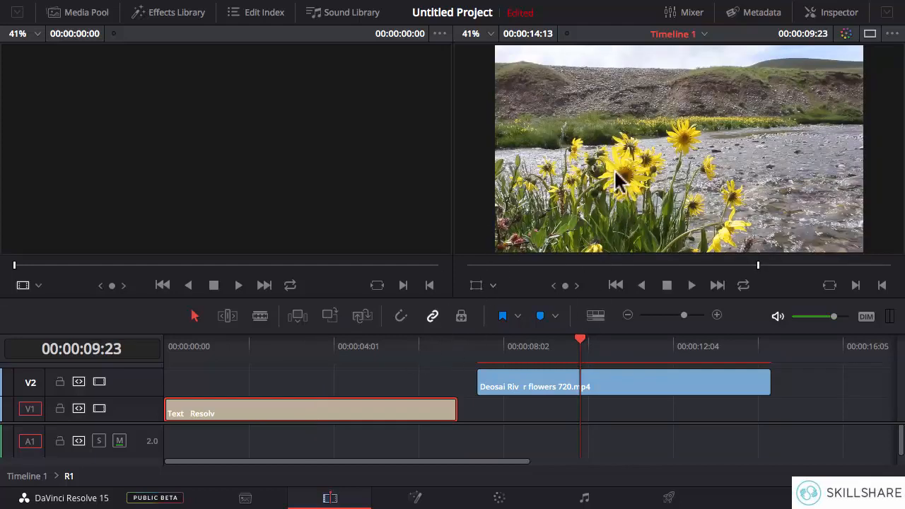
pyautogui.click(672, 402)
pyautogui.click(669, 382)
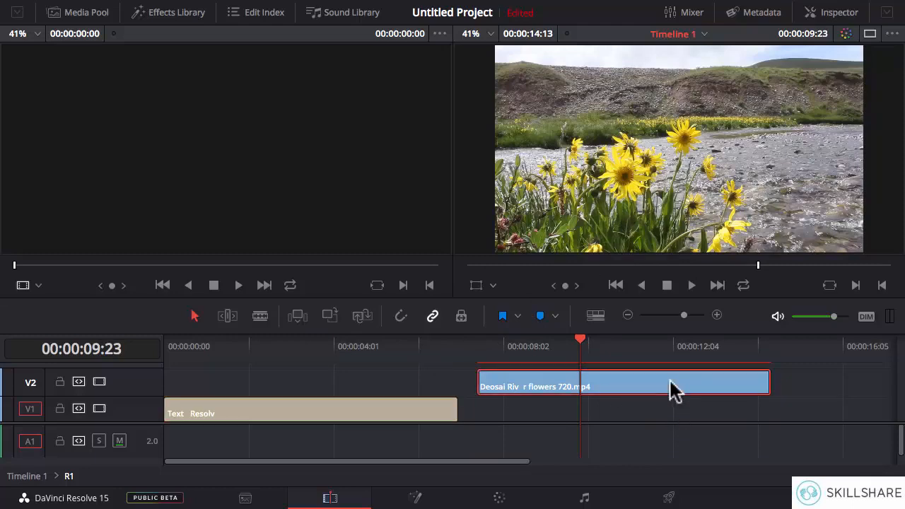
pyautogui.moveTo(689, 382); pyautogui.dragTo(374, 386)
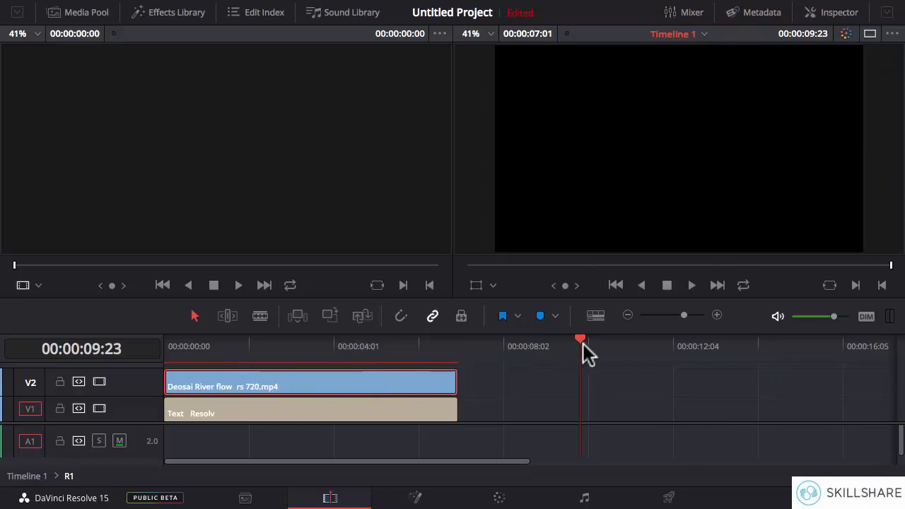
pyautogui.moveTo(582, 347); pyautogui.dragTo(354, 355)
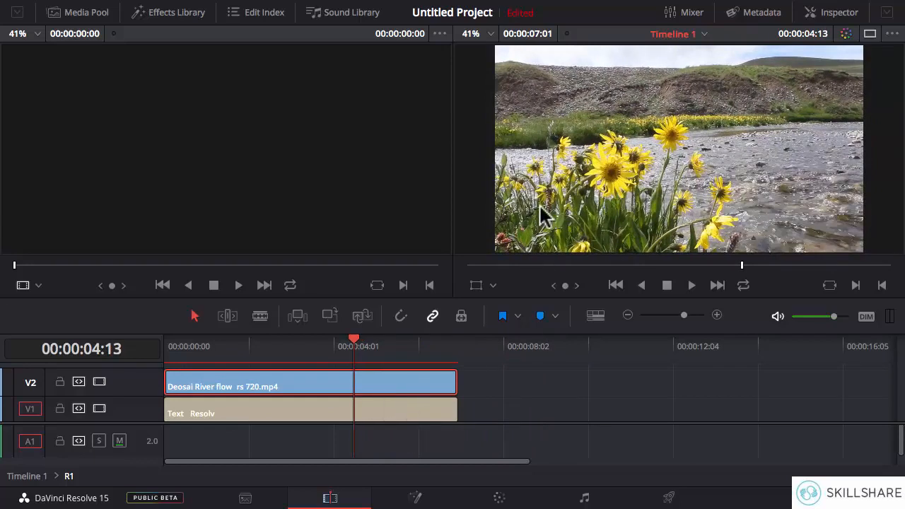
pyautogui.click(467, 393)
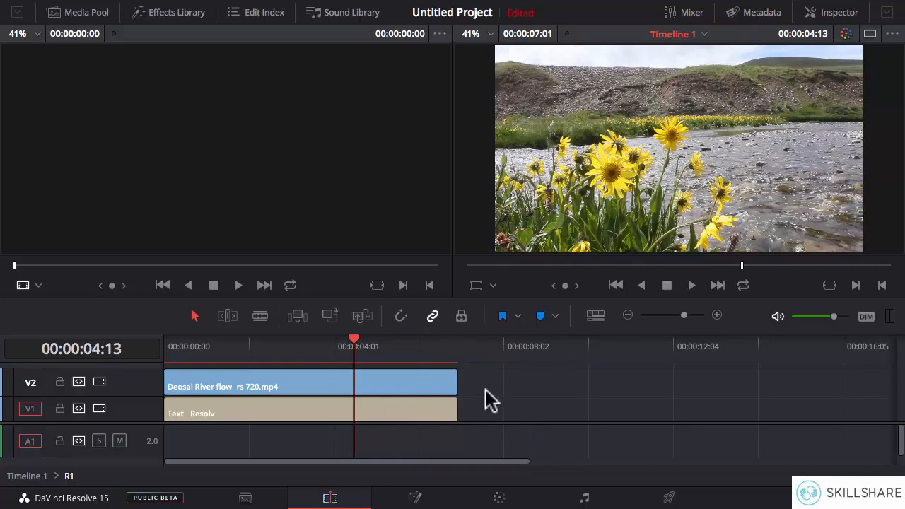
# Step: Try the Add composite mode on the river flowers clip, and set its composite mode to Multiply to fill the text with video
pyautogui.click(297, 387)
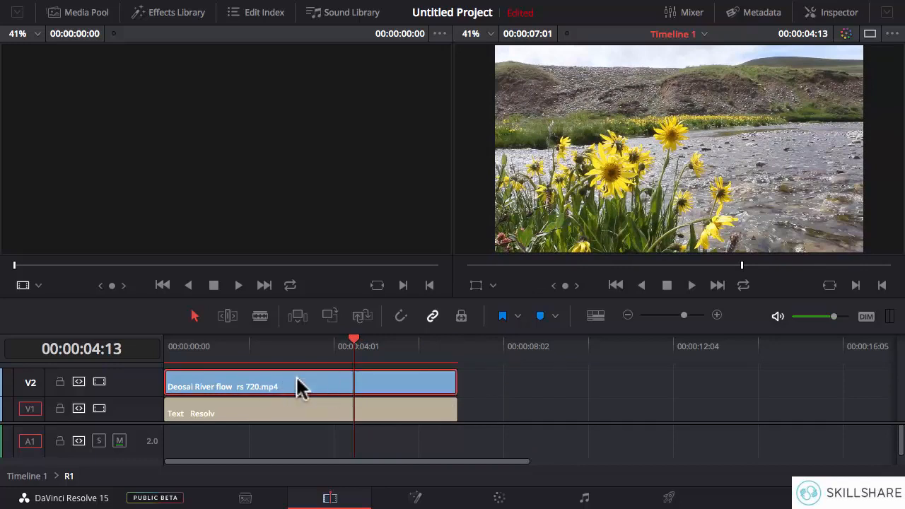
pyautogui.click(838, 12)
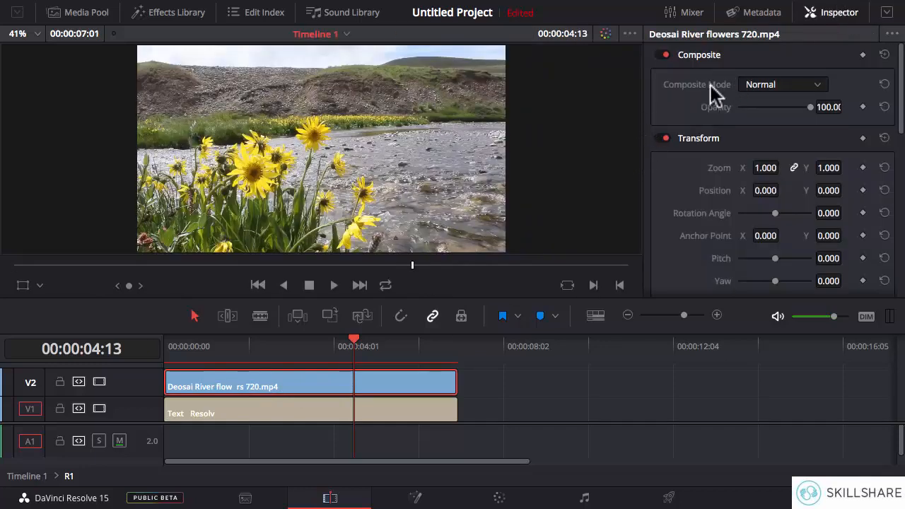
pyautogui.click(781, 87)
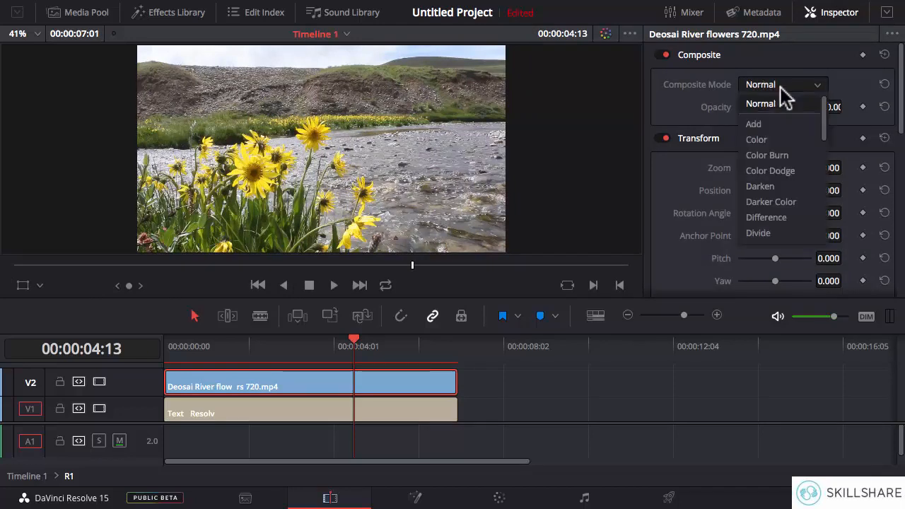
pyautogui.click(781, 125)
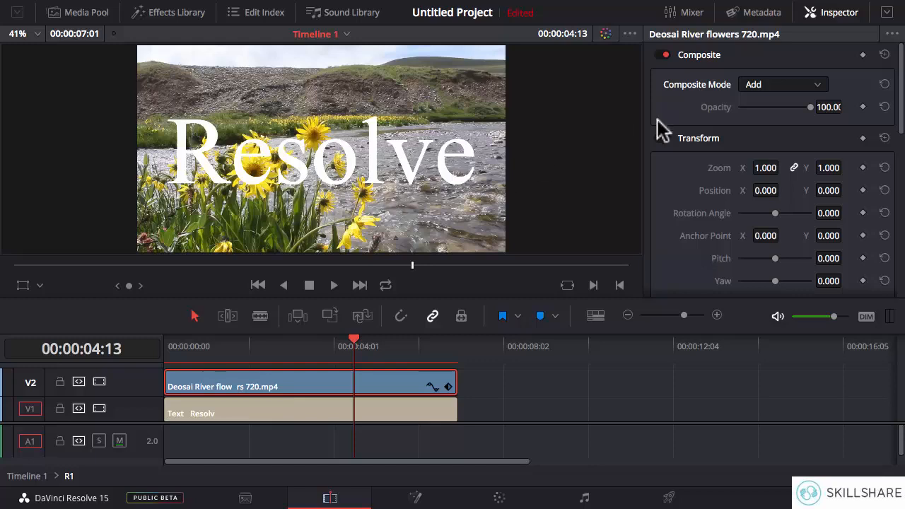
pyautogui.click(769, 90)
pyautogui.scroll(-5, 785, 170)
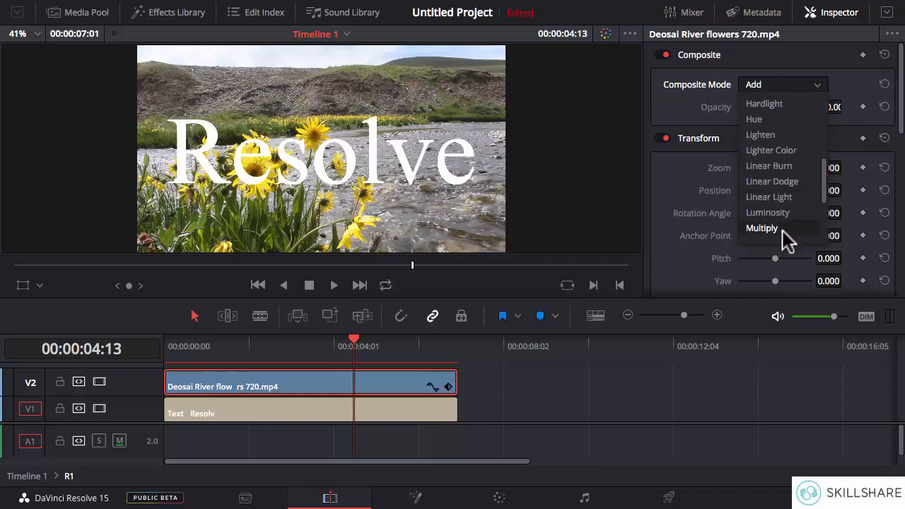
pyautogui.click(762, 228)
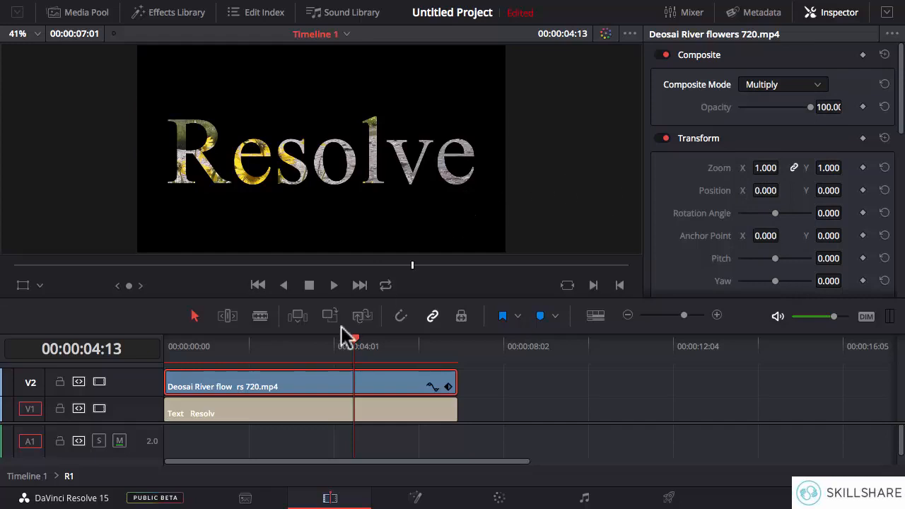
pyautogui.moveTo(354, 350); pyautogui.dragTo(293, 348)
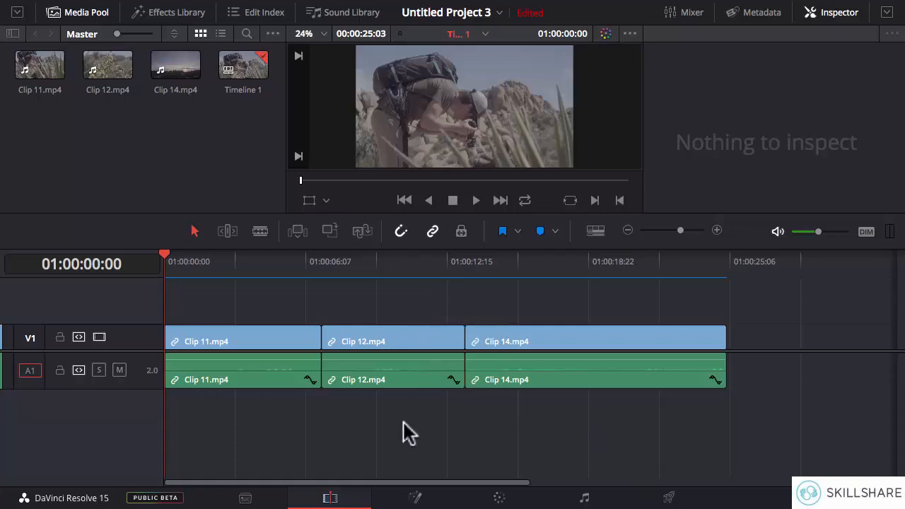
# Step: Open the Deliver page for Untitled Project 3 and examine the YouTube presets and the Custom format, codec, resolution and frame rate settings
pyautogui.click(670, 500)
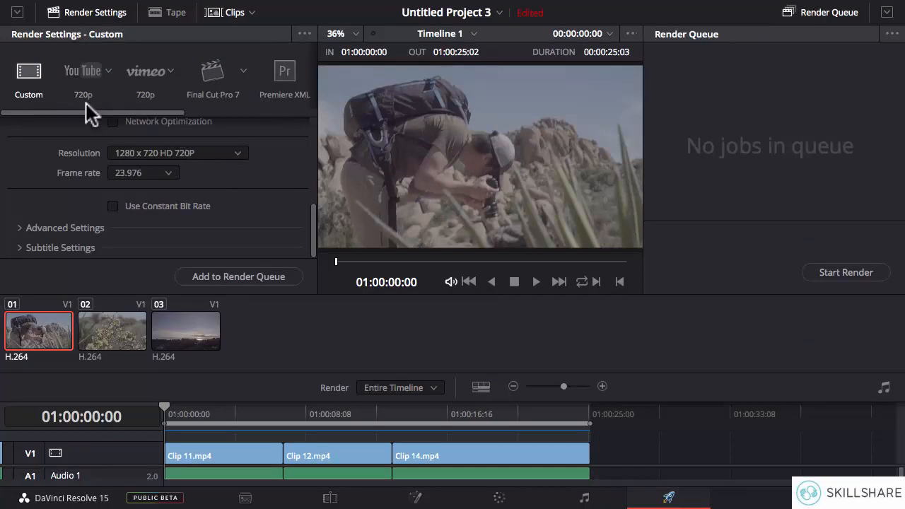
pyautogui.click(107, 71)
pyautogui.click(78, 95)
pyautogui.moveTo(314, 220); pyautogui.dragTo(308, 190)
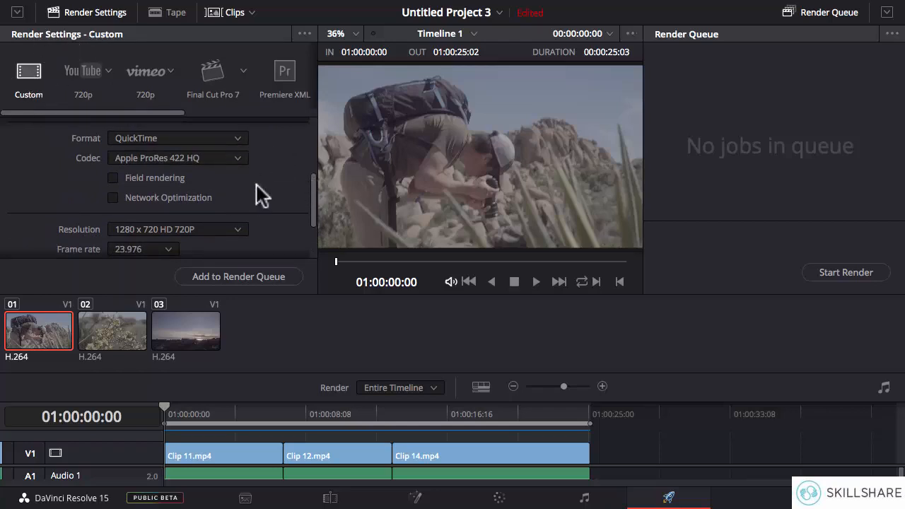
pyautogui.moveTo(313, 212); pyautogui.dragTo(307, 238)
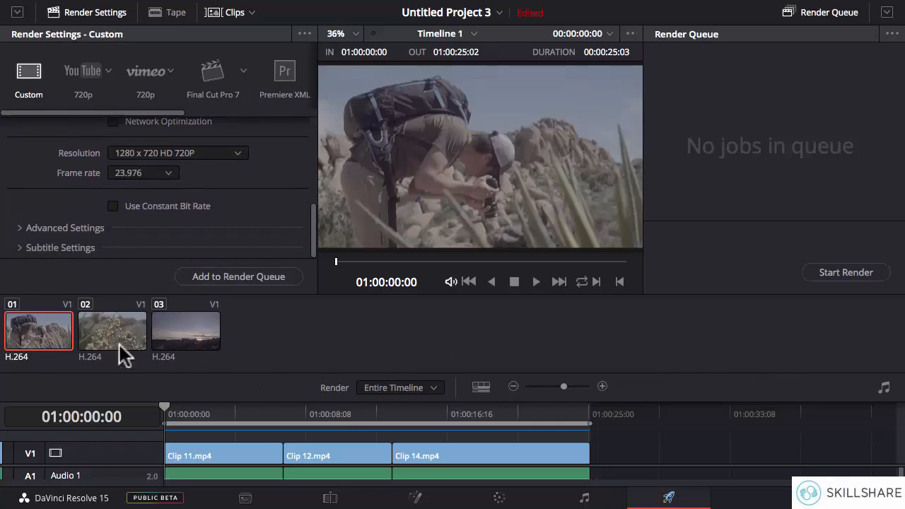
pyautogui.click(330, 498)
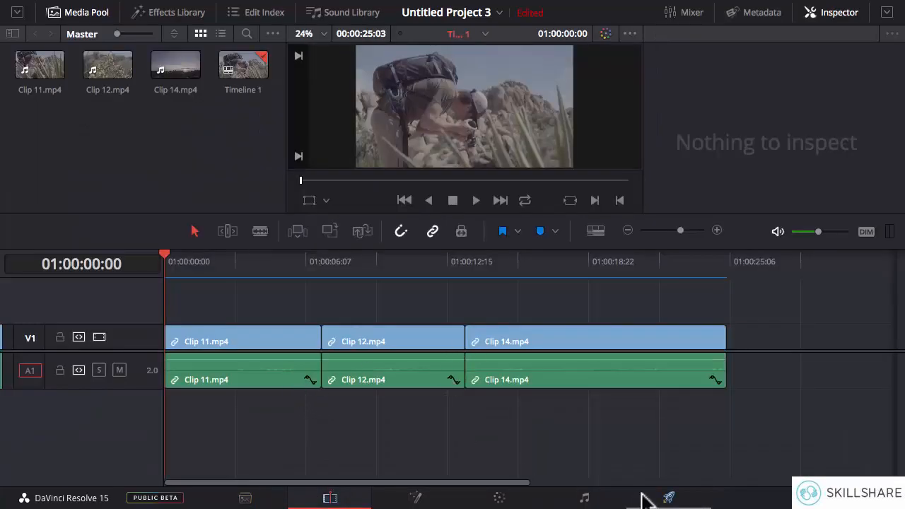
pyautogui.click(669, 498)
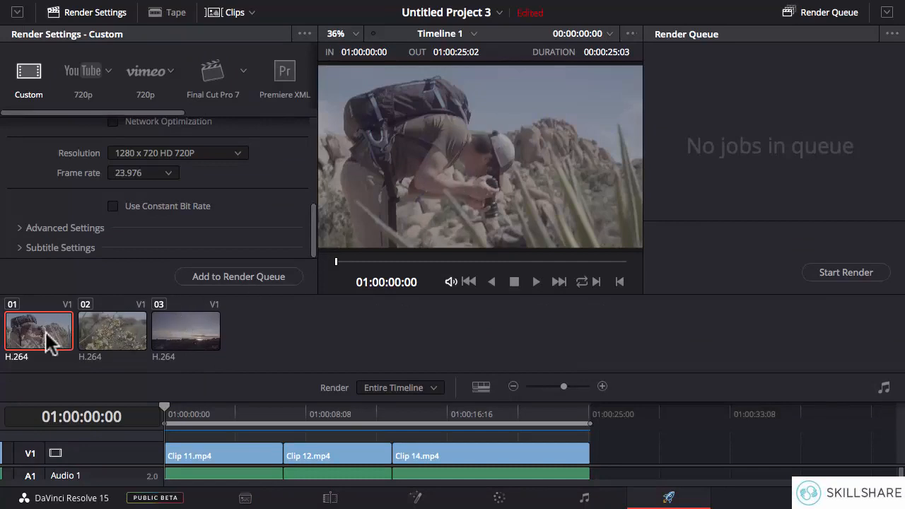
# Step: Play short stretches of the first and second clips on the Deliver page
pyautogui.click(535, 282)
pyautogui.click(514, 281)
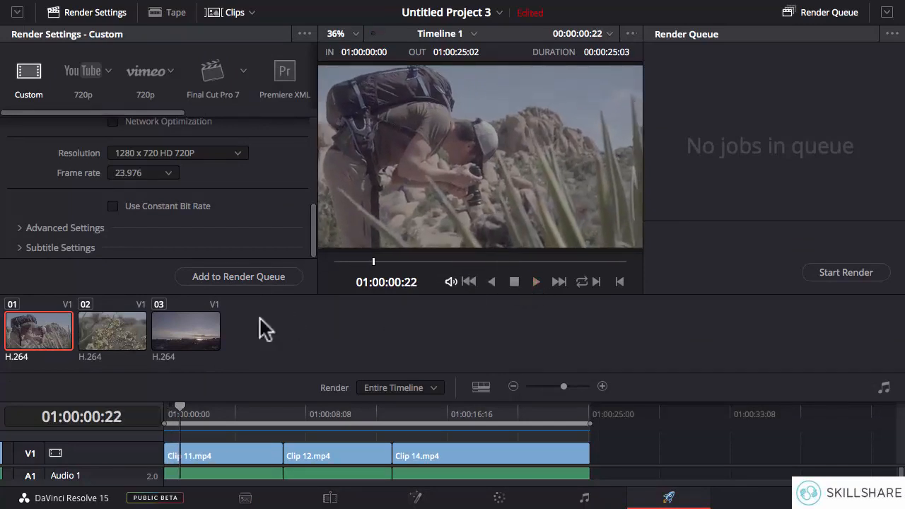
pyautogui.click(117, 341)
pyautogui.click(536, 281)
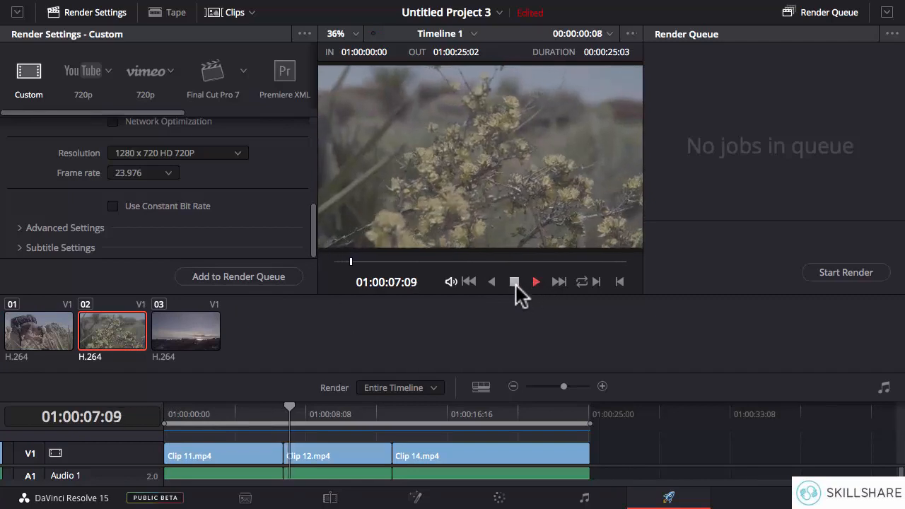
pyautogui.click(515, 282)
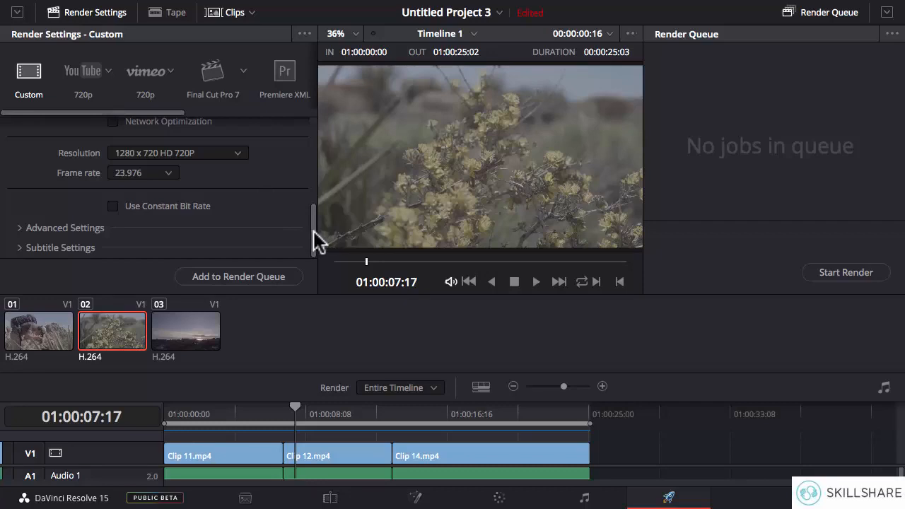
# Step: Set the render location to the Desktop folder for the Custom export
pyautogui.moveTo(317, 241); pyautogui.dragTo(317, 198)
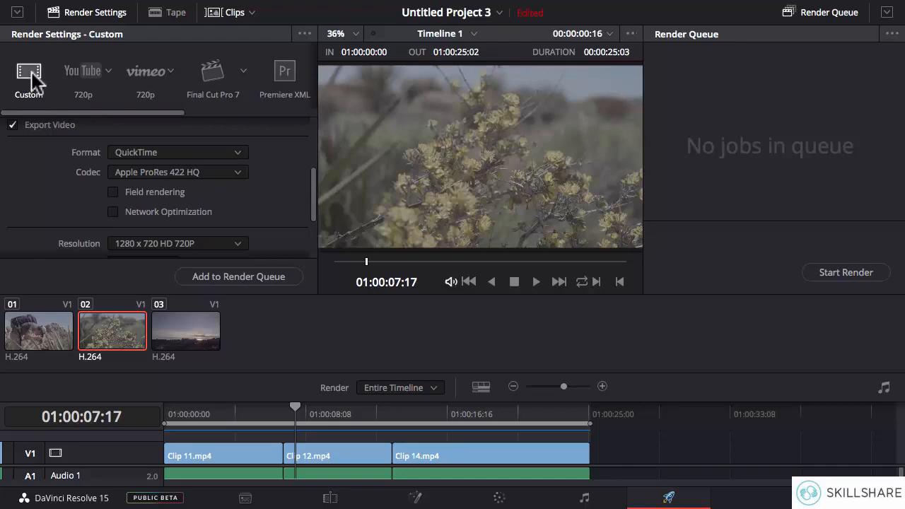
pyautogui.moveTo(314, 179); pyautogui.dragTo(315, 128)
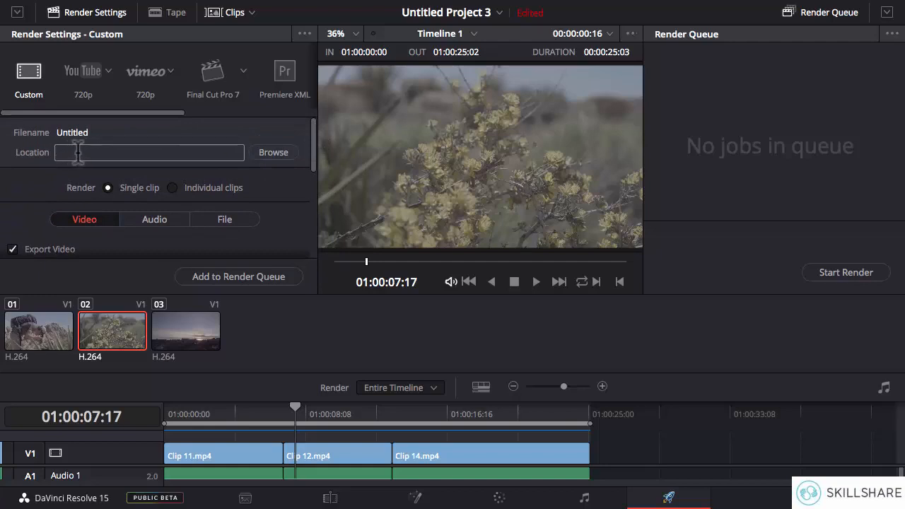
pyautogui.click(274, 153)
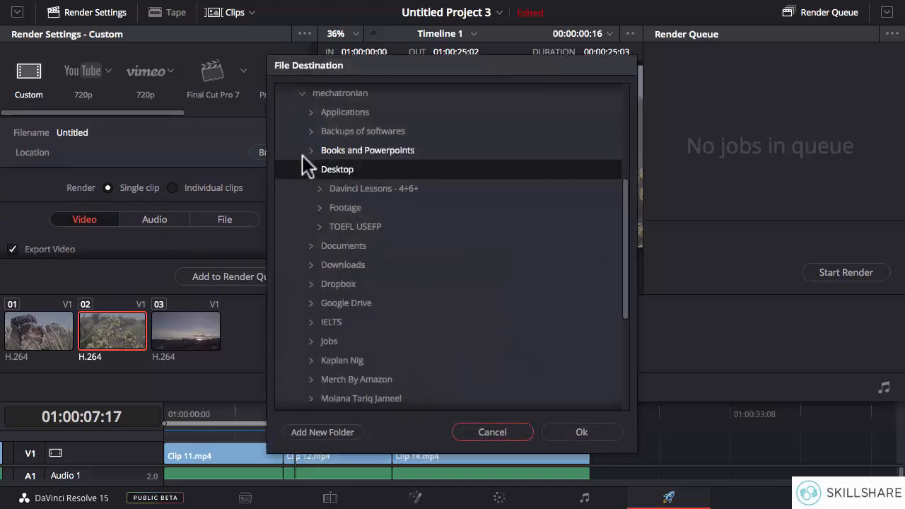
pyautogui.click(561, 433)
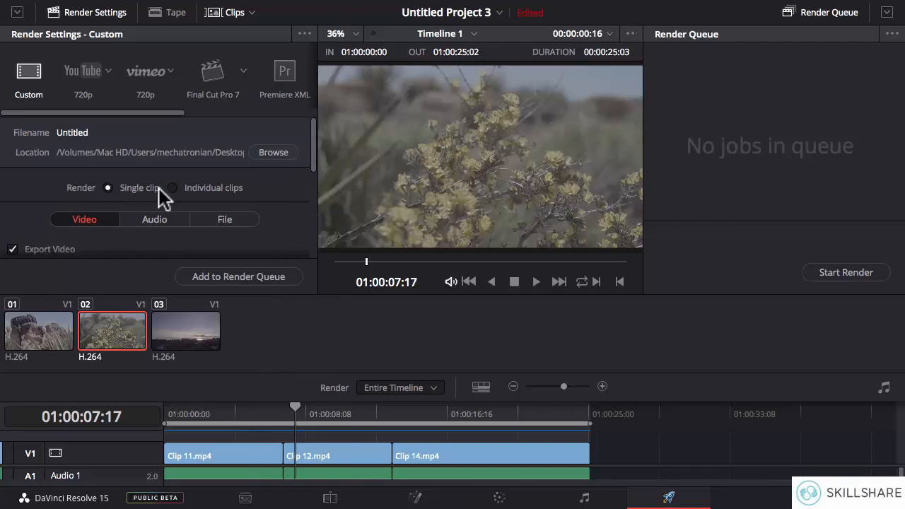
# Step: Keep QuickTime as the export format and set the video codec to H.264
pyautogui.moveTo(314, 148); pyautogui.dragTo(313, 178)
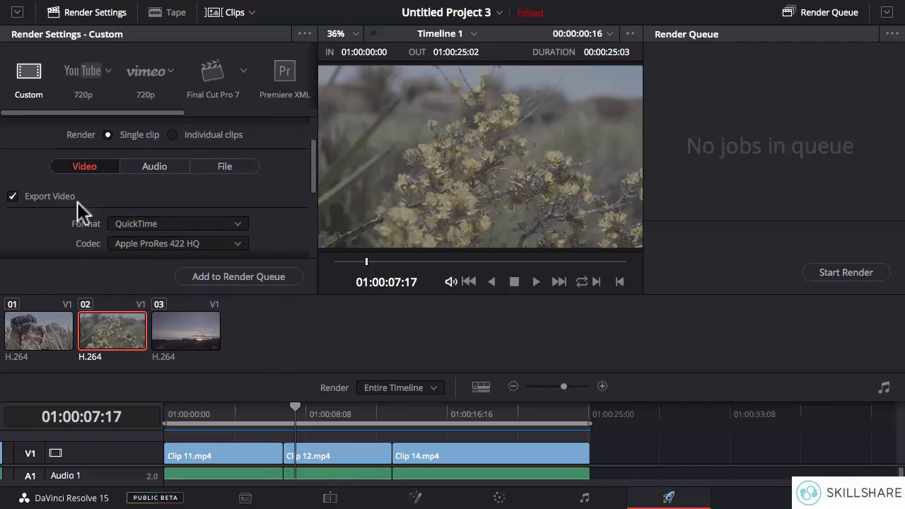
pyautogui.moveTo(314, 172); pyautogui.dragTo(316, 198)
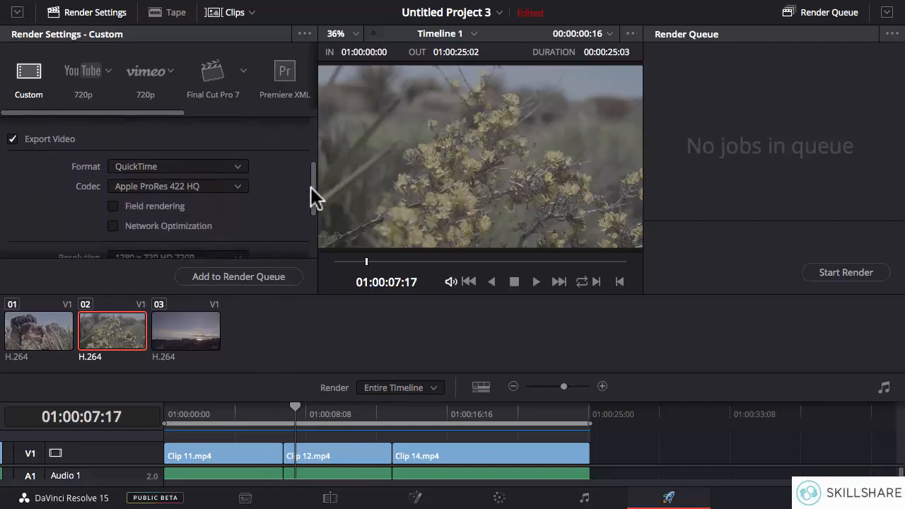
pyautogui.click(182, 164)
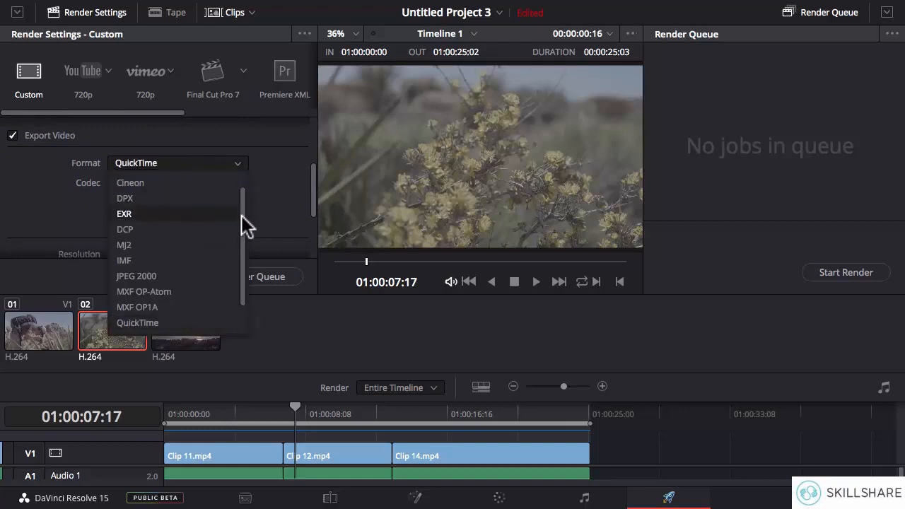
pyautogui.scroll(-2, 243, 224)
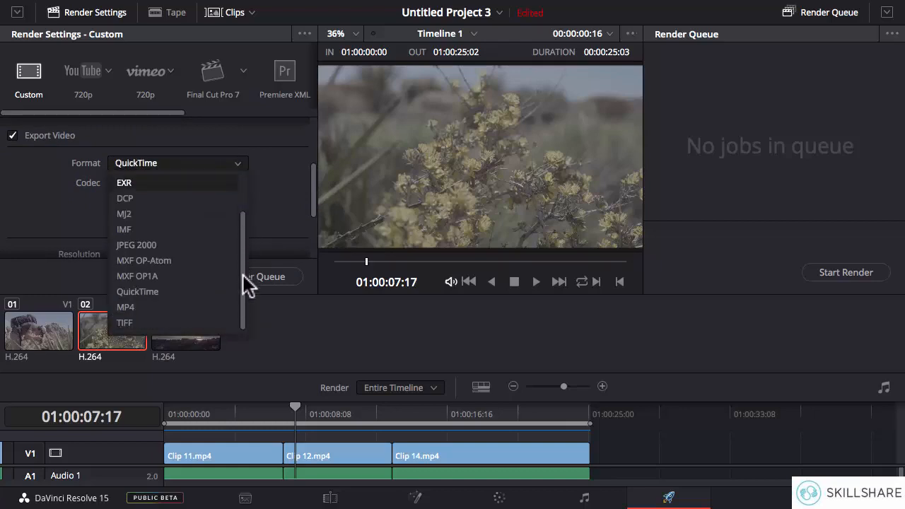
pyautogui.click(137, 291)
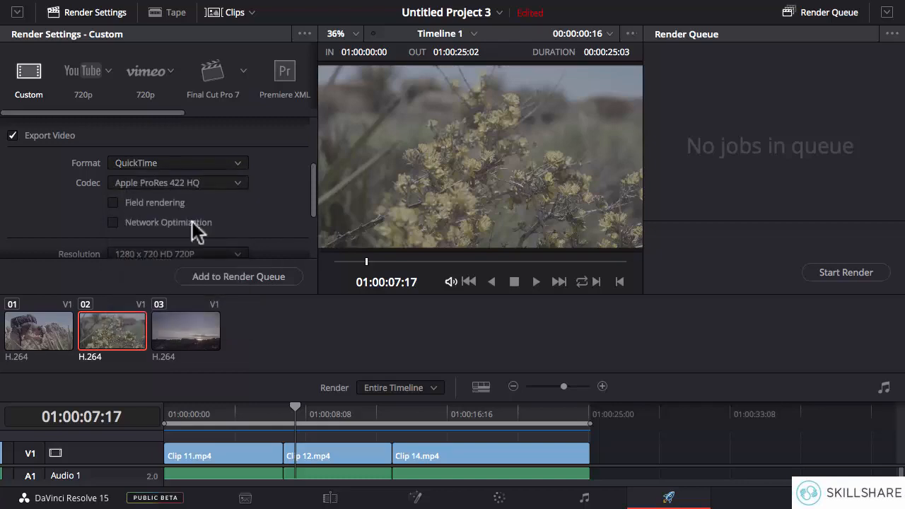
pyautogui.click(161, 183)
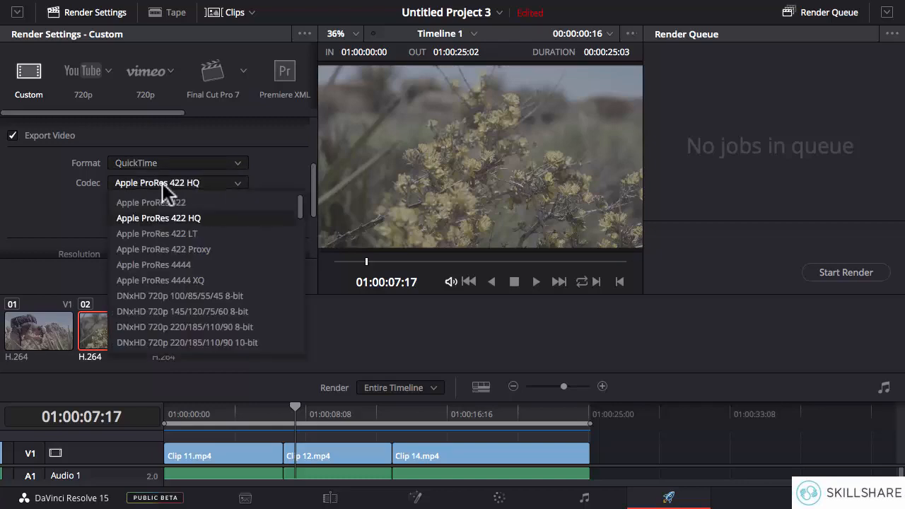
pyautogui.moveTo(300, 204); pyautogui.dragTo(303, 297)
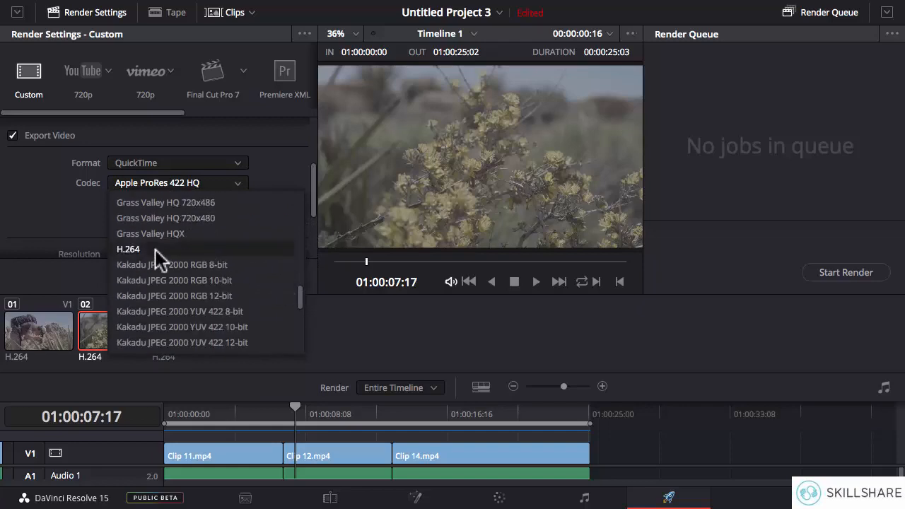
pyautogui.moveTo(300, 296)
pyautogui.mouseDown()
pyautogui.moveTo(307, 214)
pyautogui.moveTo(298, 221)
pyautogui.moveTo(296, 292)
pyautogui.mouseUp()
pyautogui.click(134, 265)
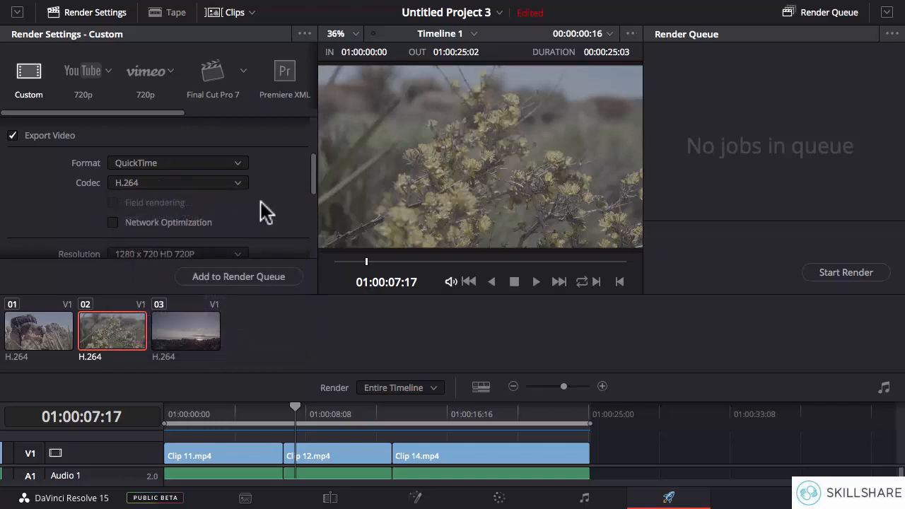
# Step: Examine the available resolution and frame rate options for the export, leaving both settings as they are
pyautogui.moveTo(313, 186); pyautogui.dragTo(314, 222)
pyautogui.click(171, 140)
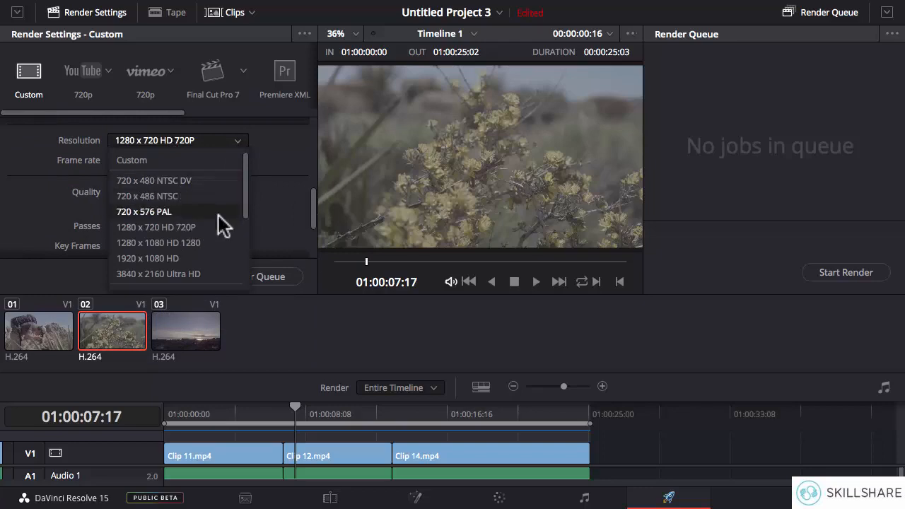
pyautogui.moveTo(246, 189); pyautogui.dragTo(244, 212)
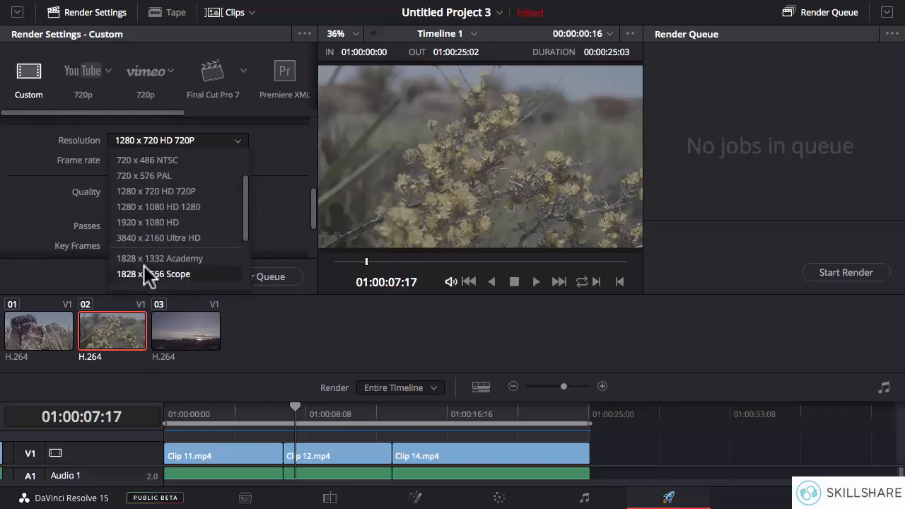
pyautogui.click(257, 177)
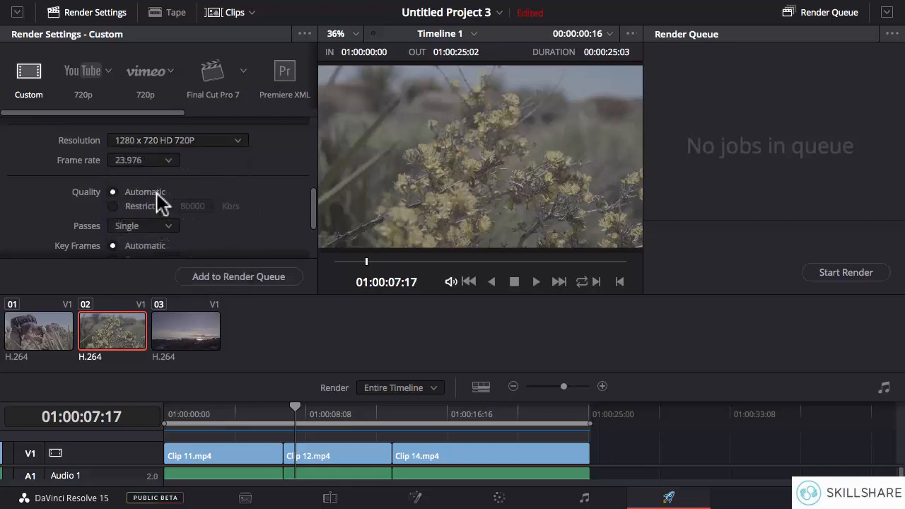
pyautogui.click(143, 160)
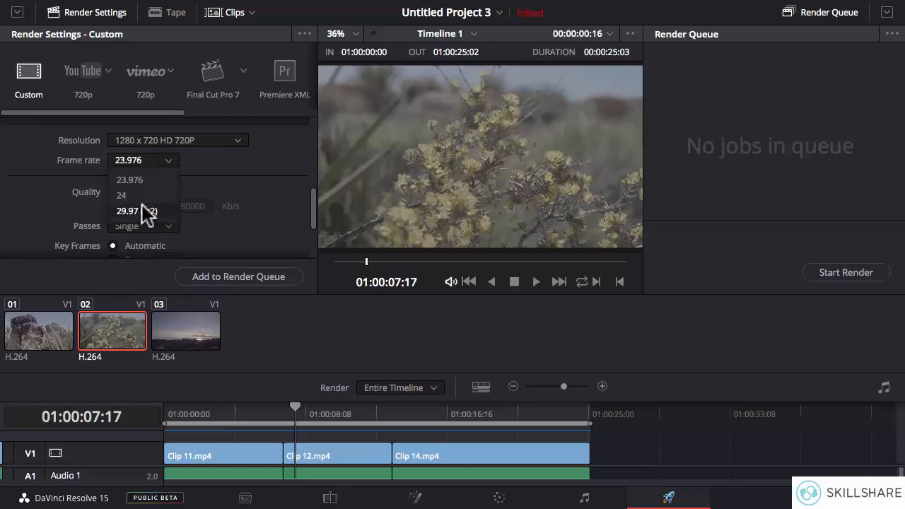
pyautogui.click(229, 179)
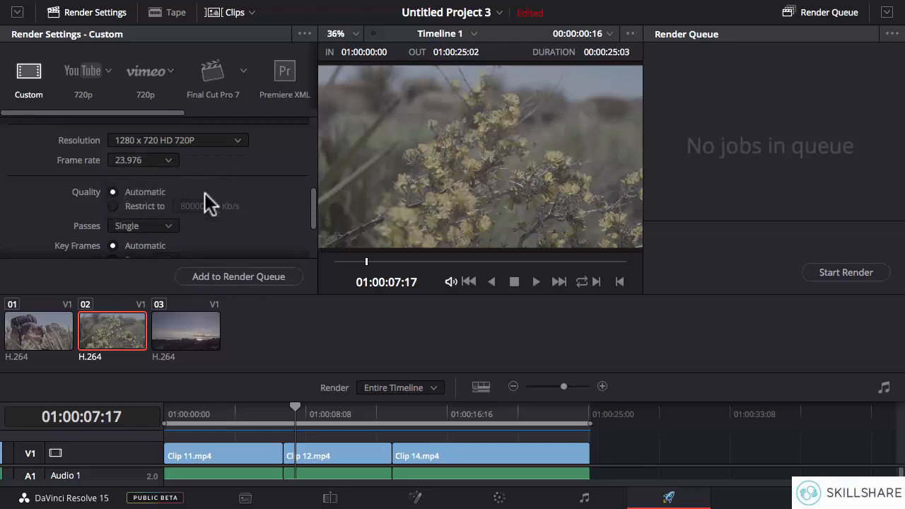
# Step: Set the export quality to Automatic and the encoding passes to Single
pyautogui.click(137, 209)
pyautogui.click(146, 193)
pyautogui.moveTo(313, 196); pyautogui.dragTo(316, 215)
pyautogui.click(170, 166)
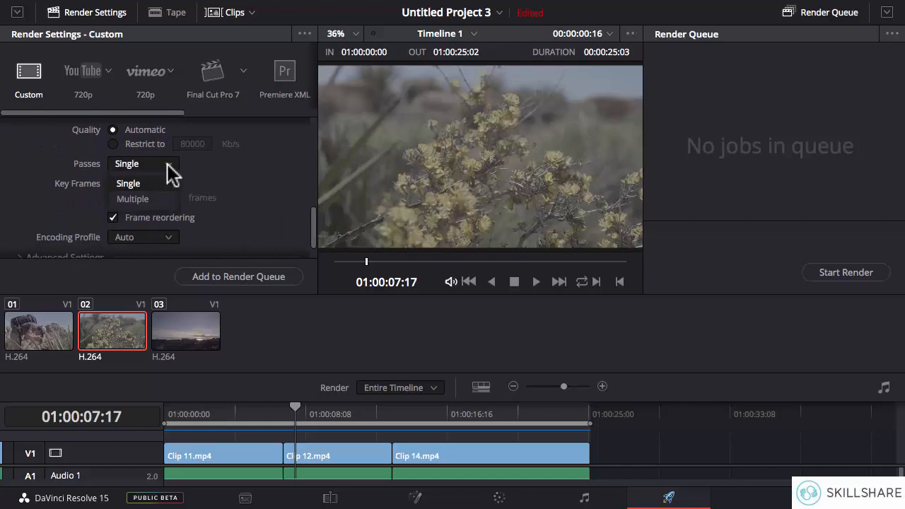
pyautogui.click(126, 184)
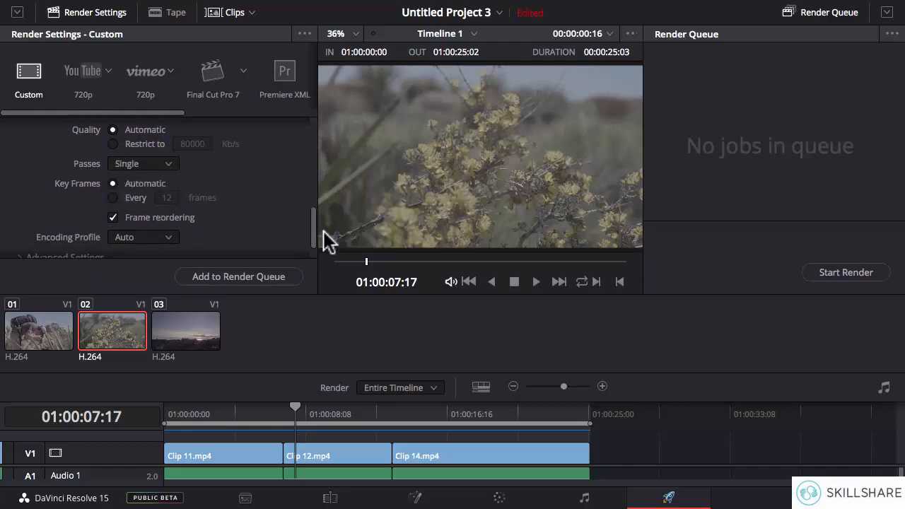
# Step: Expand the Advanced Settings and examine the key frame, encoding profile, pixel aspect ratio, data level and sizing options
pyautogui.moveTo(314, 220); pyautogui.dragTo(315, 231)
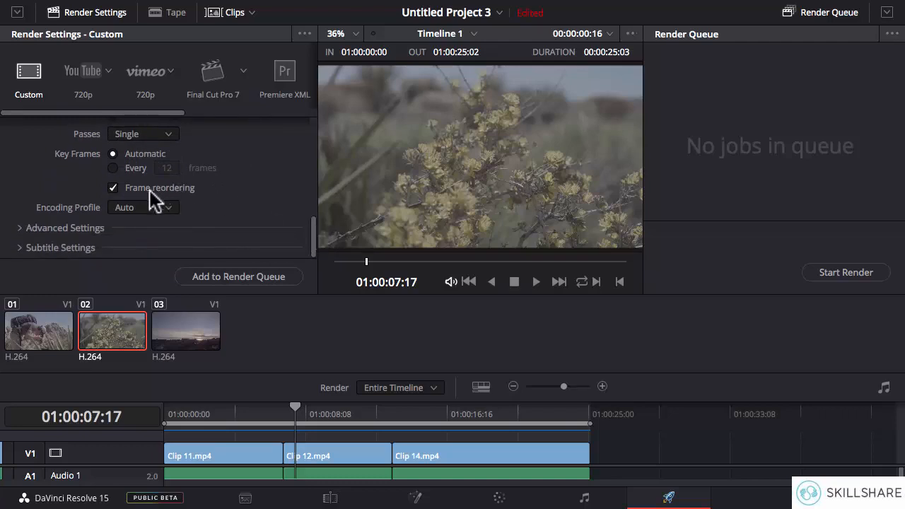
pyautogui.click(64, 229)
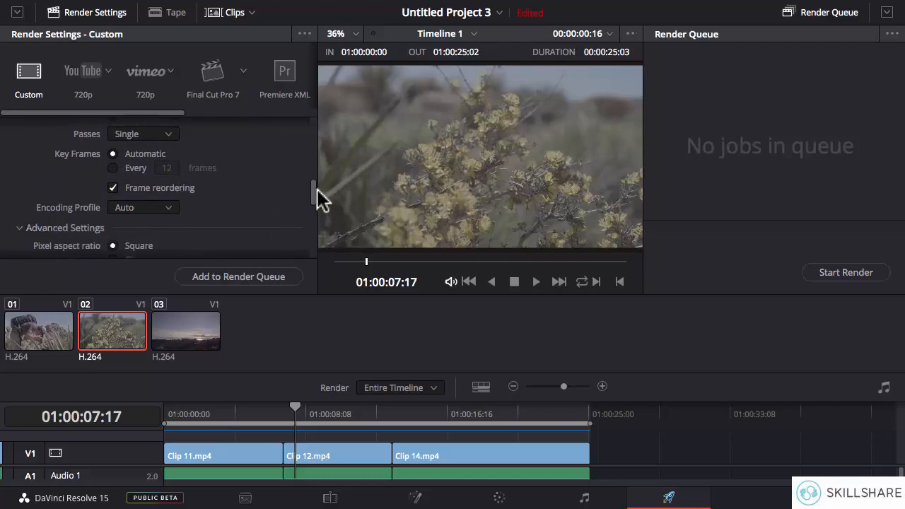
pyautogui.moveTo(313, 198); pyautogui.dragTo(313, 217)
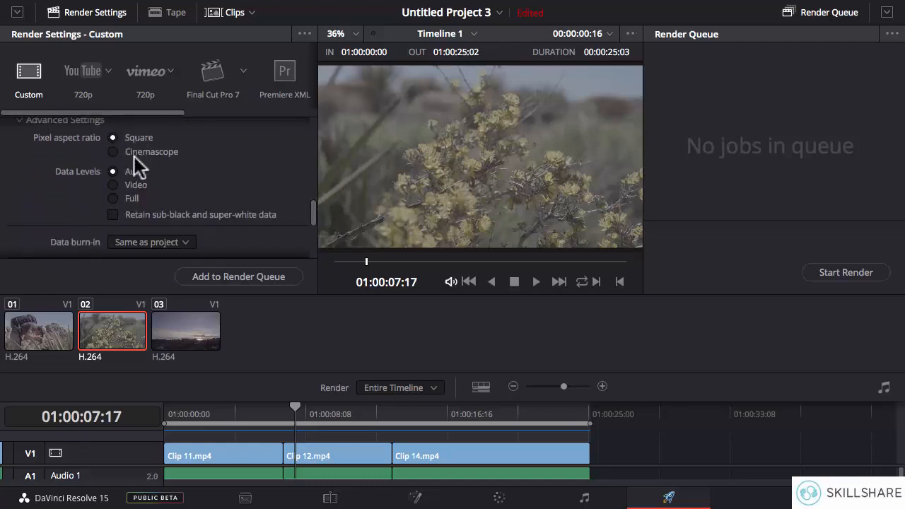
pyautogui.scroll(1, 133, 157)
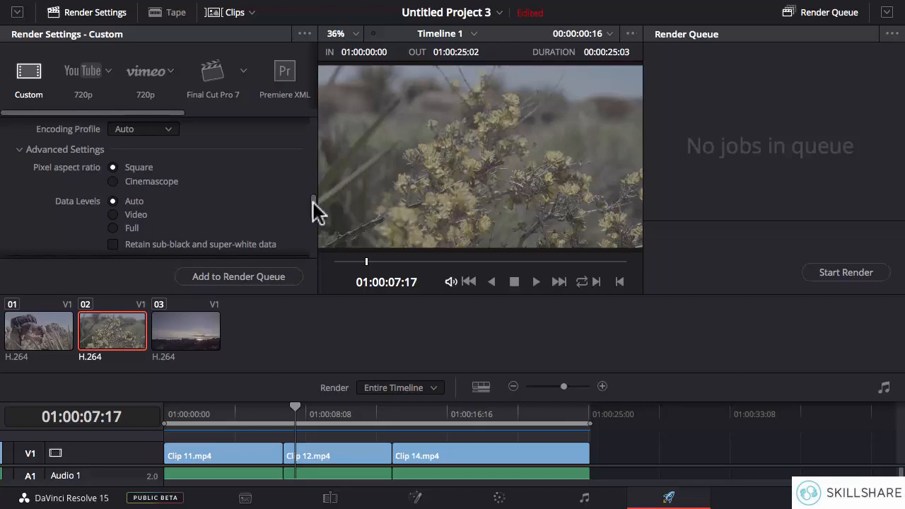
pyautogui.moveTo(313, 208); pyautogui.dragTo(314, 249)
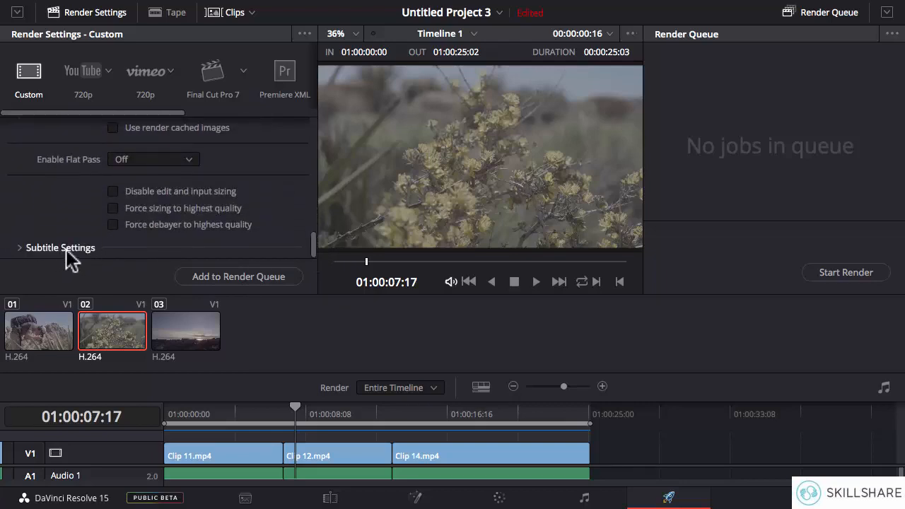
pyautogui.moveTo(311, 244); pyautogui.dragTo(309, 132)
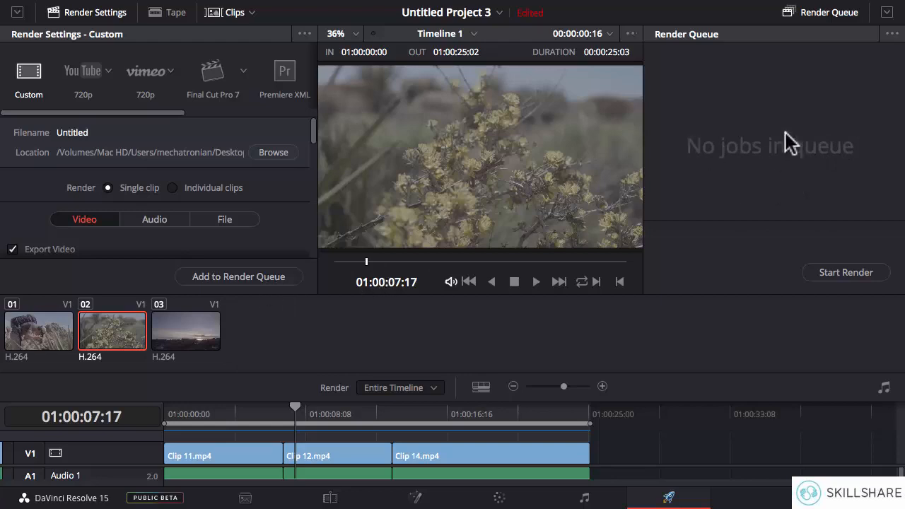
# Step: Add Timeline 1 to the render queue and run its render briefly before stopping it
pyautogui.click(237, 275)
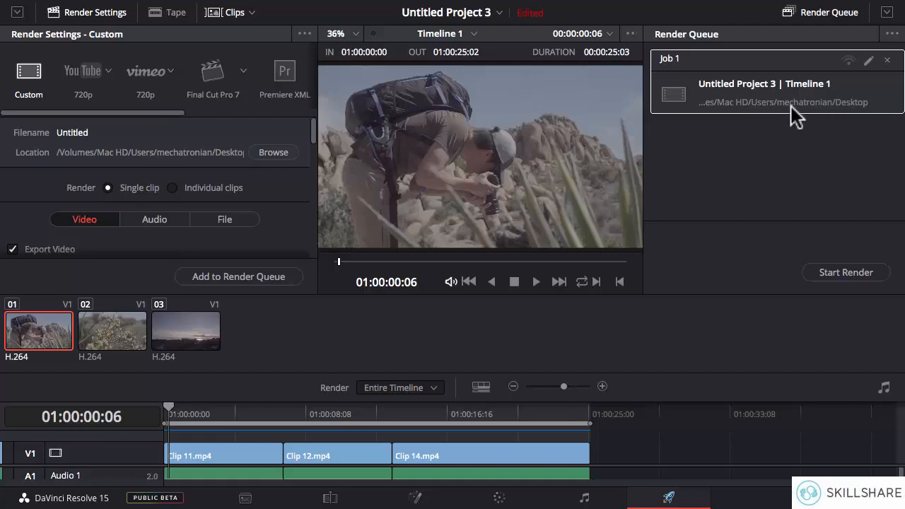
pyautogui.click(837, 272)
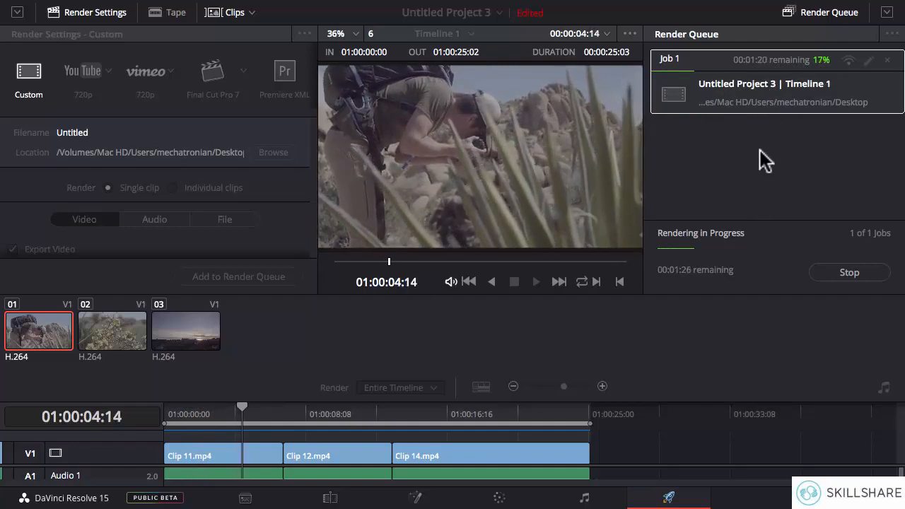
pyautogui.click(835, 271)
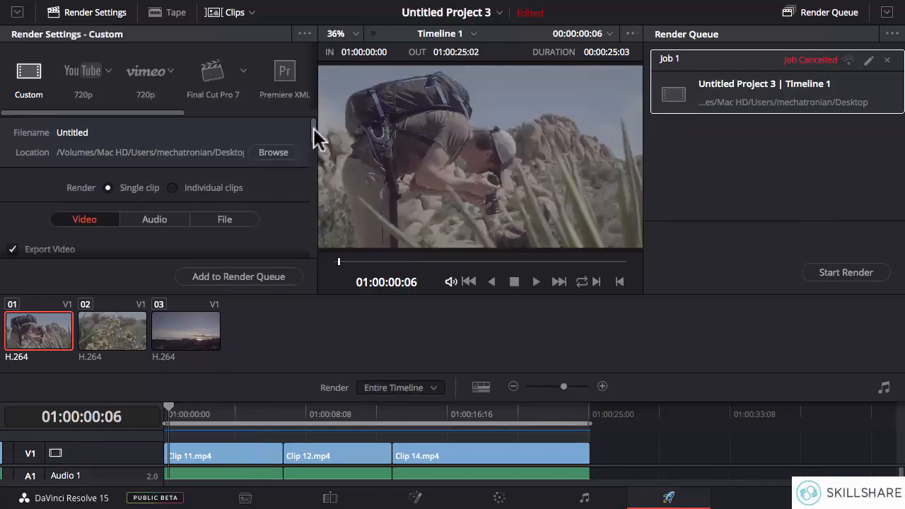
pyautogui.moveTo(313, 131); pyautogui.dragTo(307, 157)
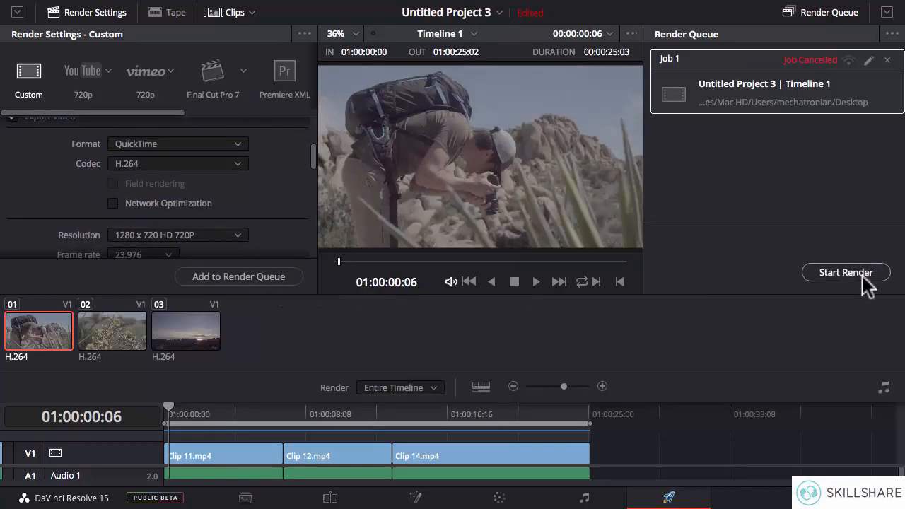
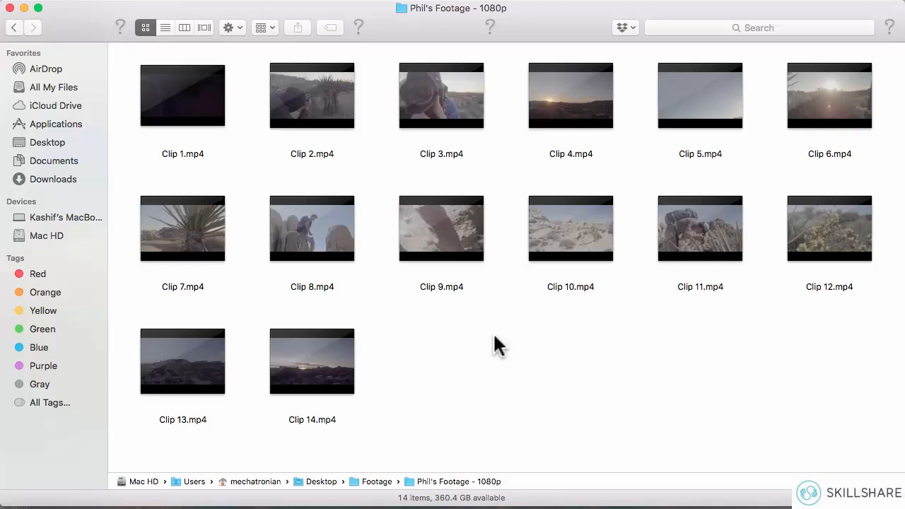
# Step: Switch to DaVinci Resolve and import all clips from the 1080p footage folder into the media pool, changing the project frame rate to match
pyautogui.hotkey('ctrl', 'Right')
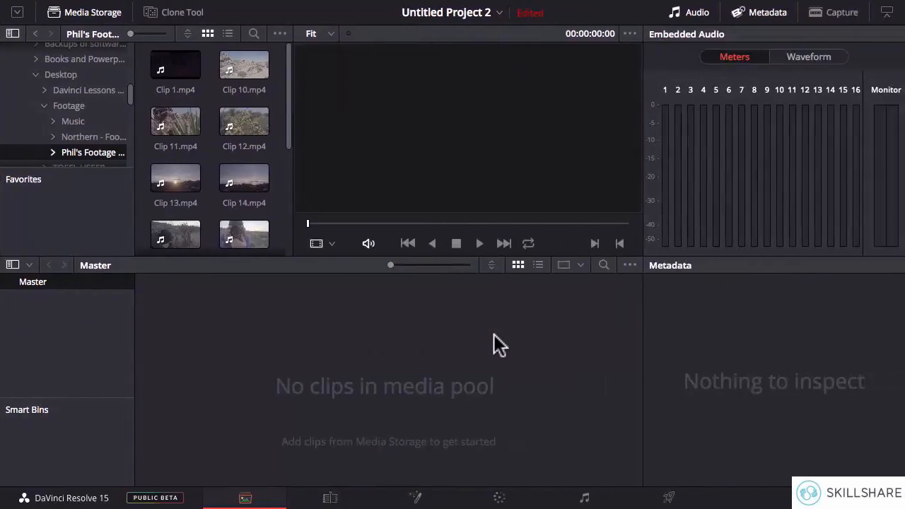
pyautogui.click(68, 107)
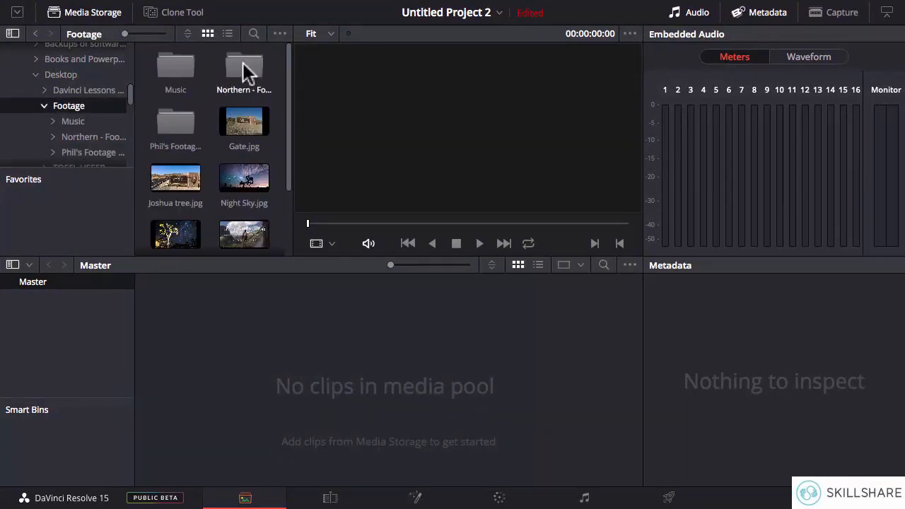
pyautogui.doubleClick(185, 125)
pyautogui.moveTo(273, 67); pyautogui.dragTo(164, 245)
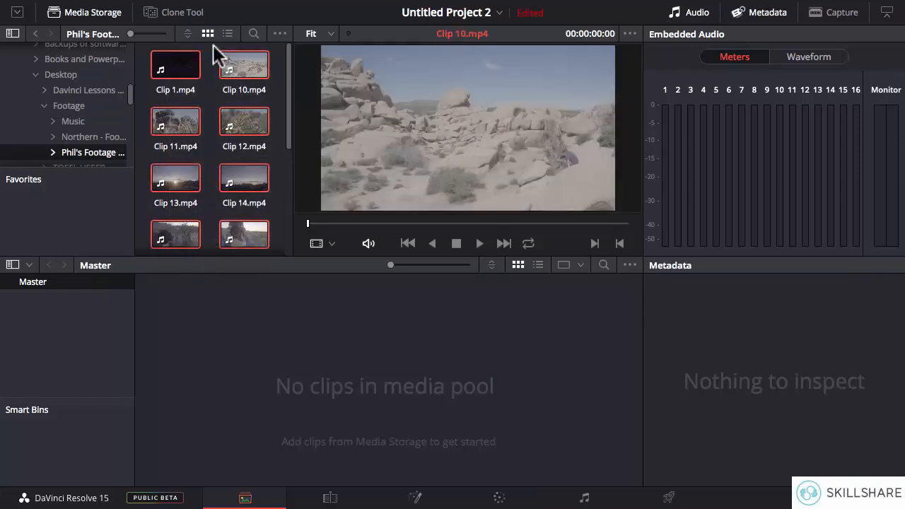
pyautogui.scroll(-1, 286, 103)
pyautogui.moveTo(286, 104); pyautogui.dragTo(282, 189)
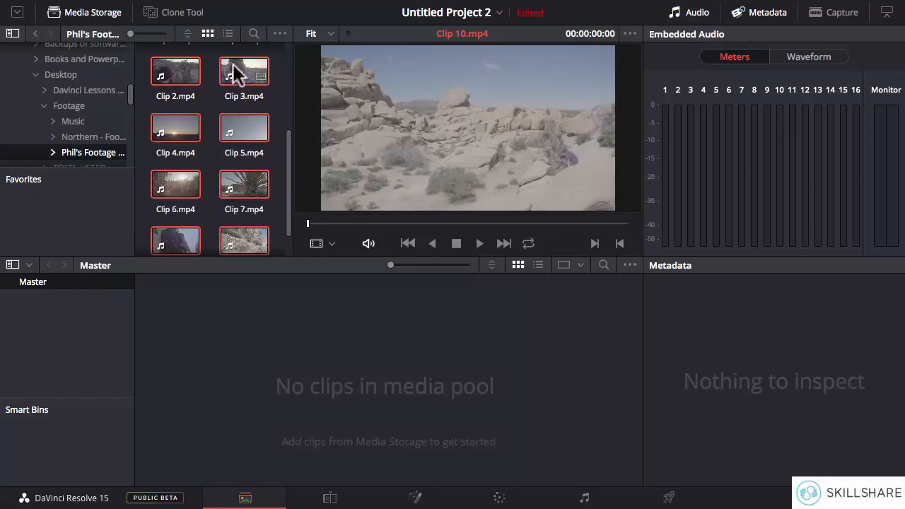
pyautogui.moveTo(235, 71); pyautogui.dragTo(276, 360)
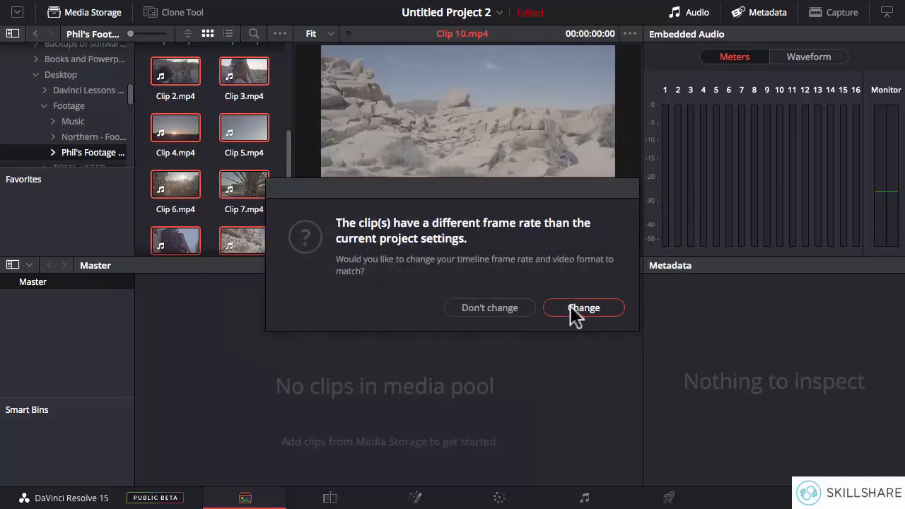
pyautogui.click(590, 312)
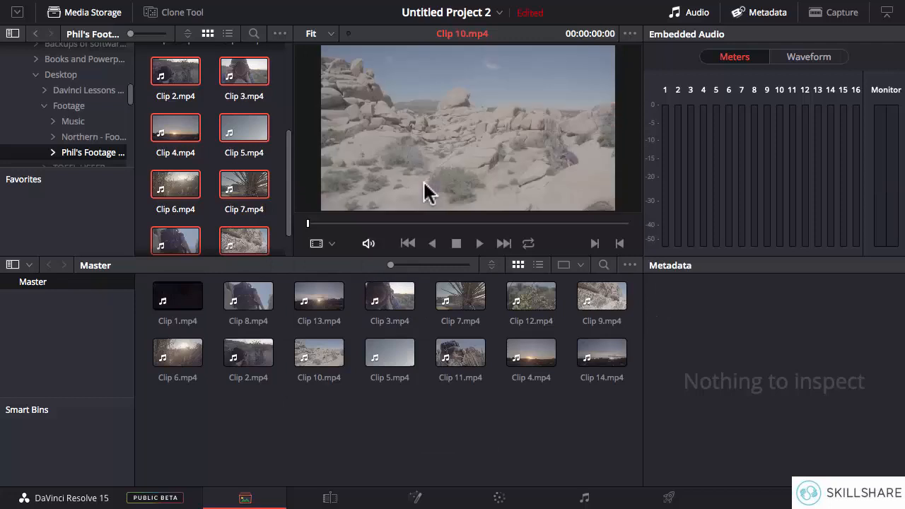
# Step: Add Workout.mp3 from the Music folder to the media pool and briefly play it
pyautogui.click(75, 121)
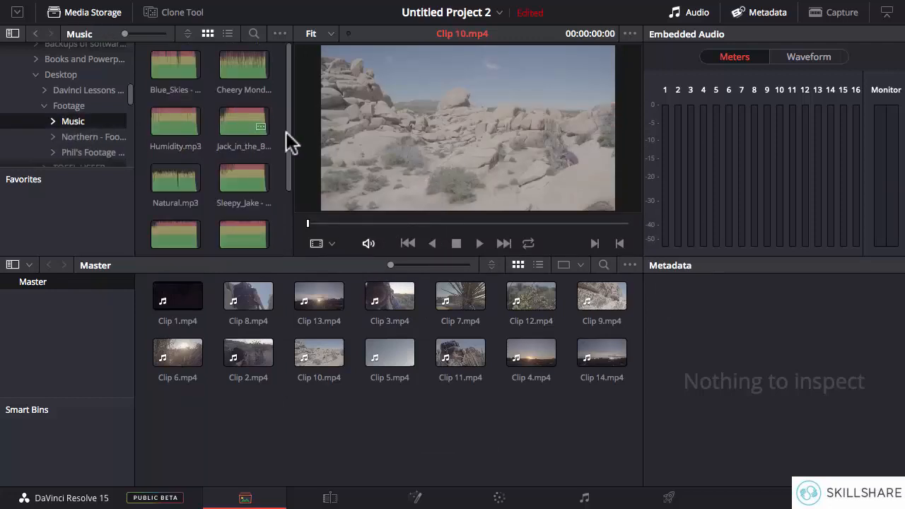
pyautogui.moveTo(288, 133); pyautogui.dragTo(278, 206)
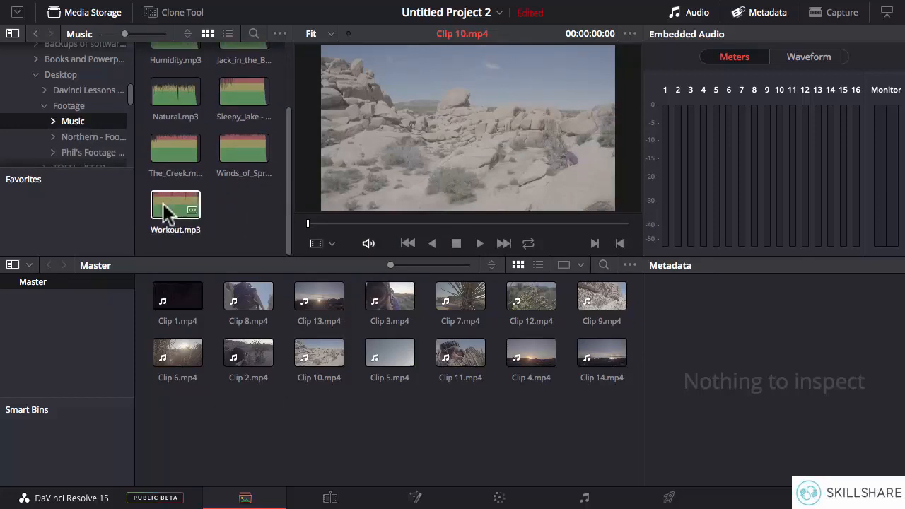
pyautogui.moveTo(163, 203); pyautogui.dragTo(174, 430)
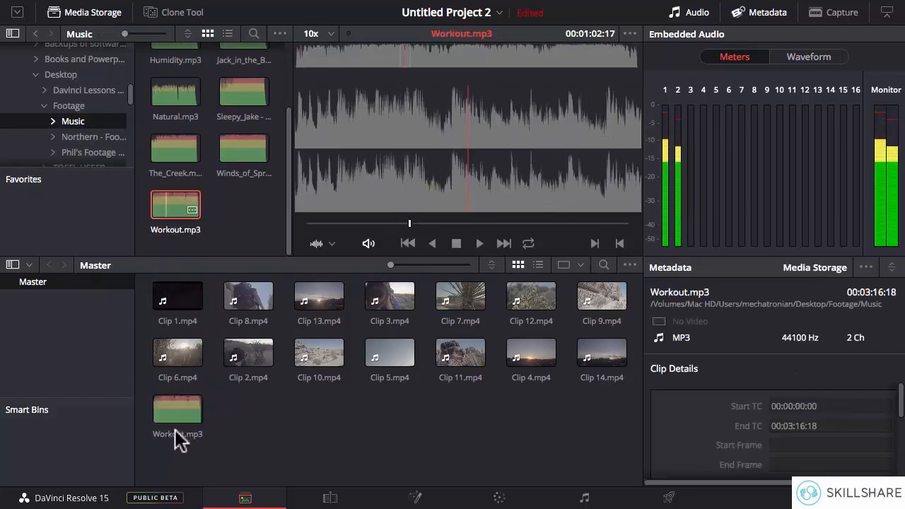
pyautogui.click(478, 244)
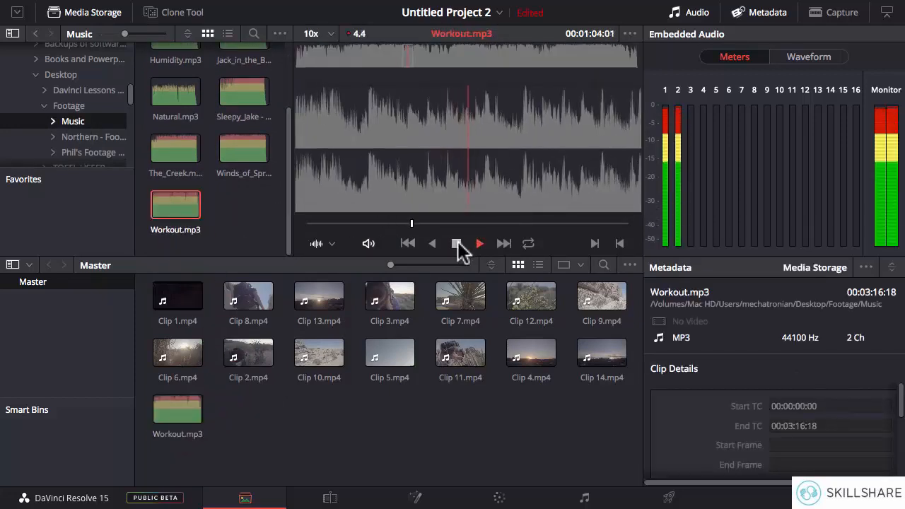
pyautogui.click(458, 242)
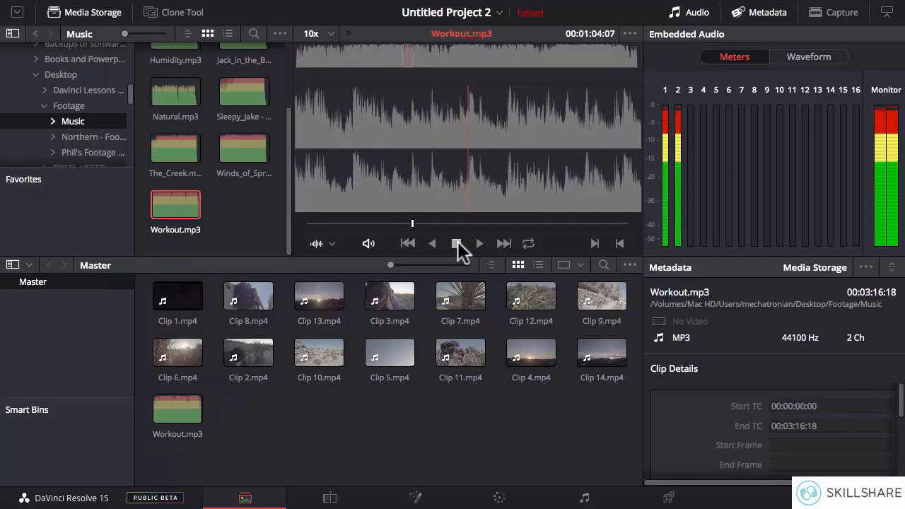
# Step: Add the stills Night Sky.jpg and Park tree.jpg from the Footage folder to the media pool
pyautogui.click(73, 90)
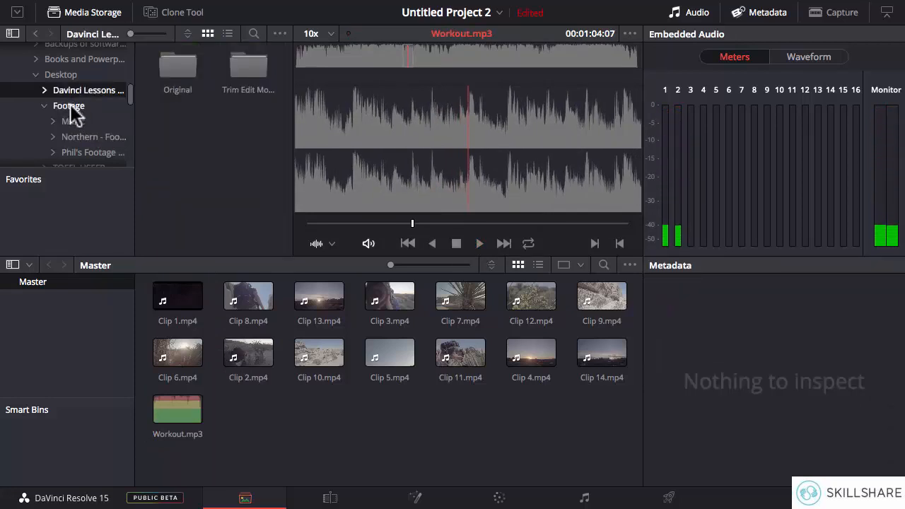
pyautogui.click(71, 106)
pyautogui.moveTo(289, 109); pyautogui.dragTo(249, 438)
pyautogui.moveTo(184, 202); pyautogui.dragTo(341, 423)
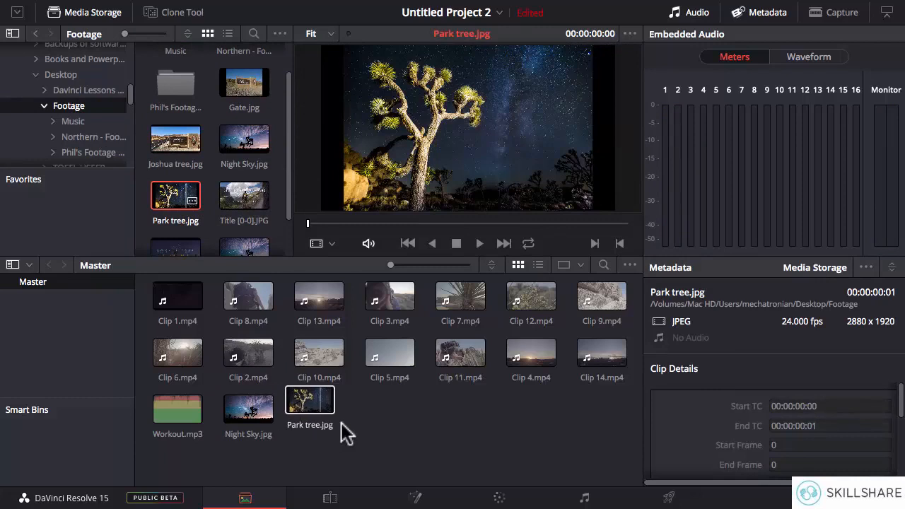
pyautogui.click(416, 422)
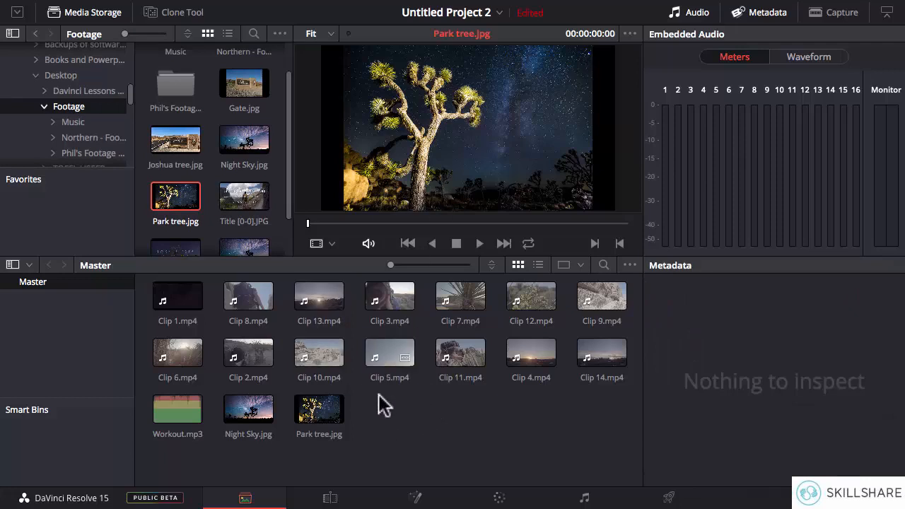
# Step: Go to the Edit page, show the Media Pool instead of the Effects Library, and sort its clips by file name
pyautogui.click(330, 499)
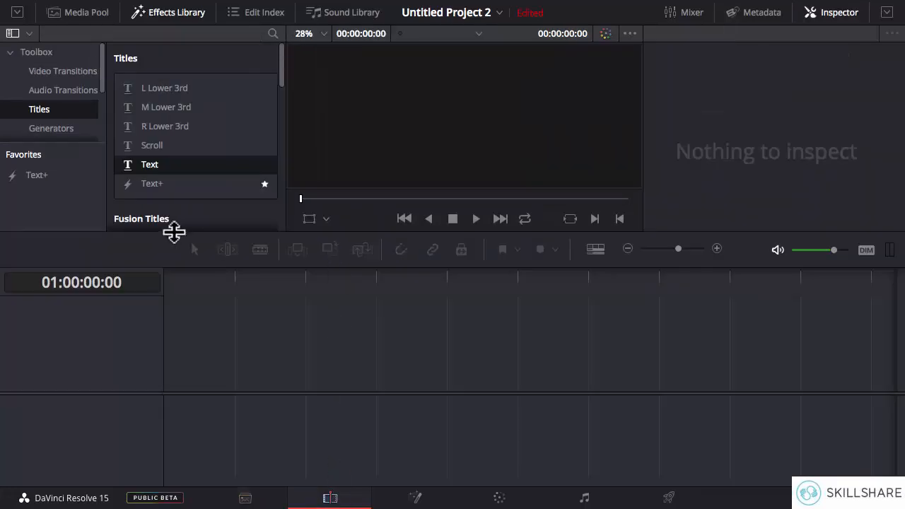
pyautogui.click(167, 13)
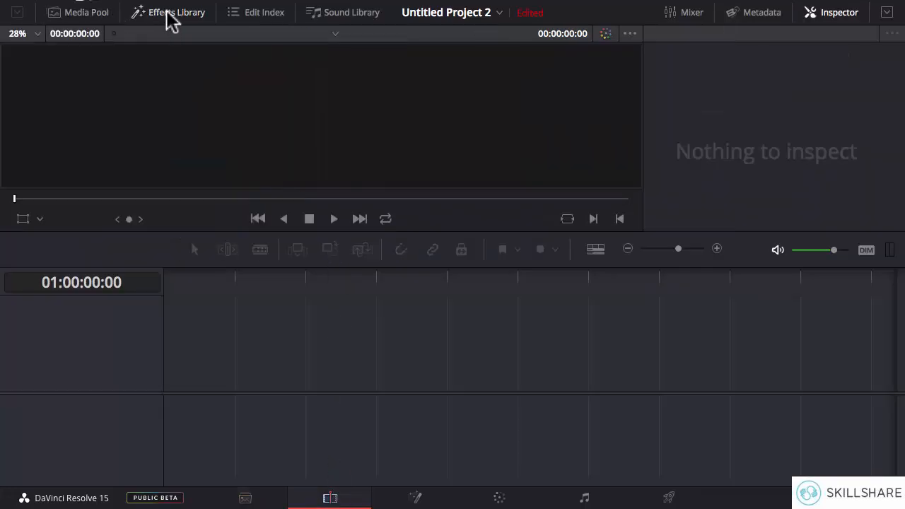
pyautogui.click(86, 11)
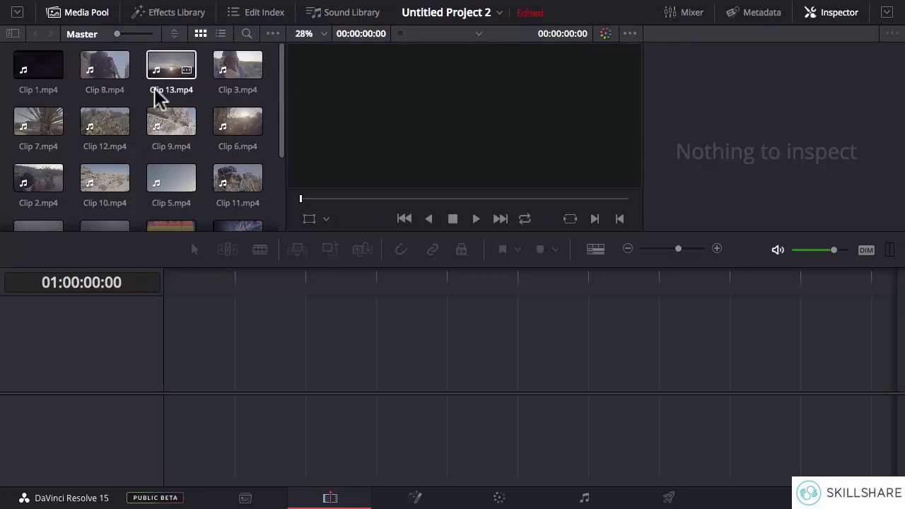
pyautogui.moveTo(281, 77)
pyautogui.mouseDown()
pyautogui.moveTo(281, 97)
pyautogui.moveTo(280, 80)
pyautogui.mouseUp()
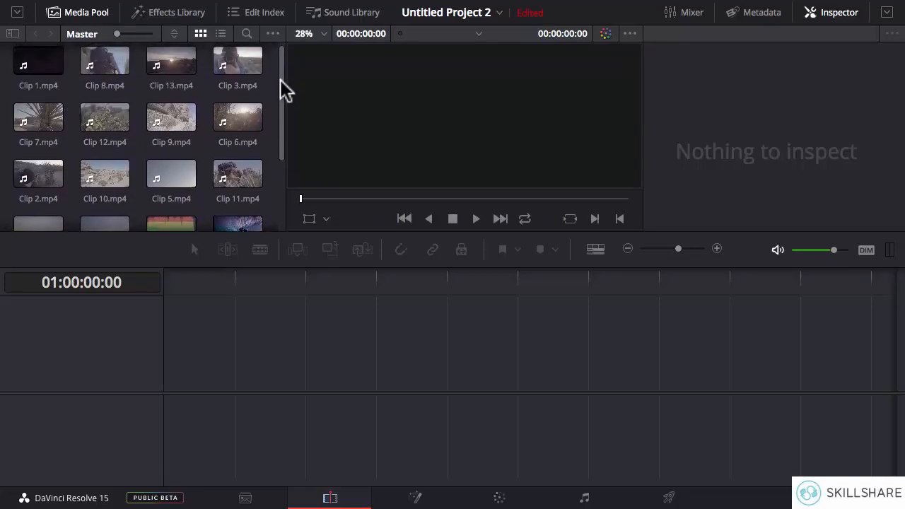
pyautogui.click(175, 32)
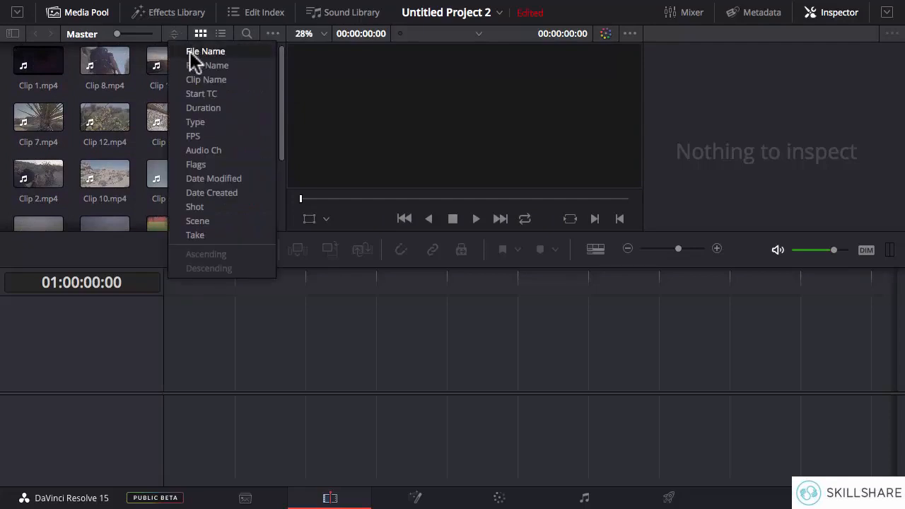
pyautogui.click(235, 52)
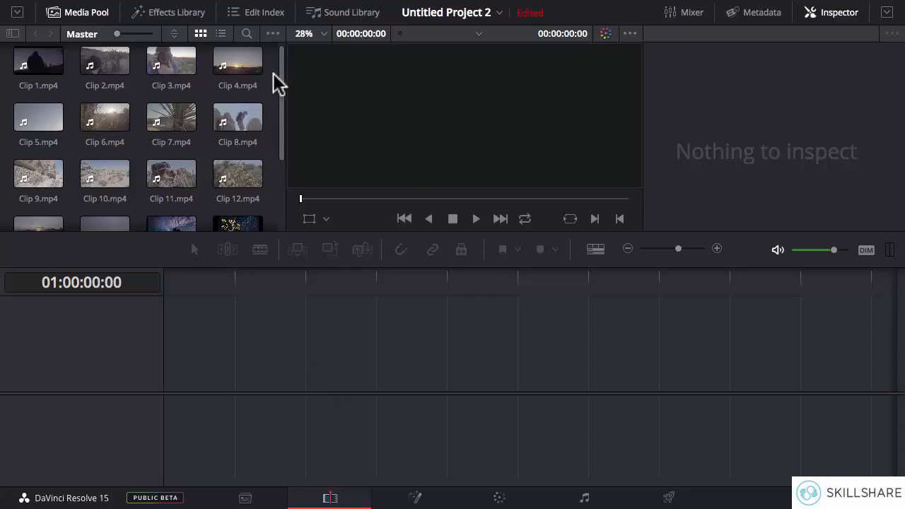
# Step: Place Clips 1 to 14, without the two stills and the music, in order at the start of a new timeline
pyautogui.moveTo(269, 58); pyautogui.dragTo(27, 181)
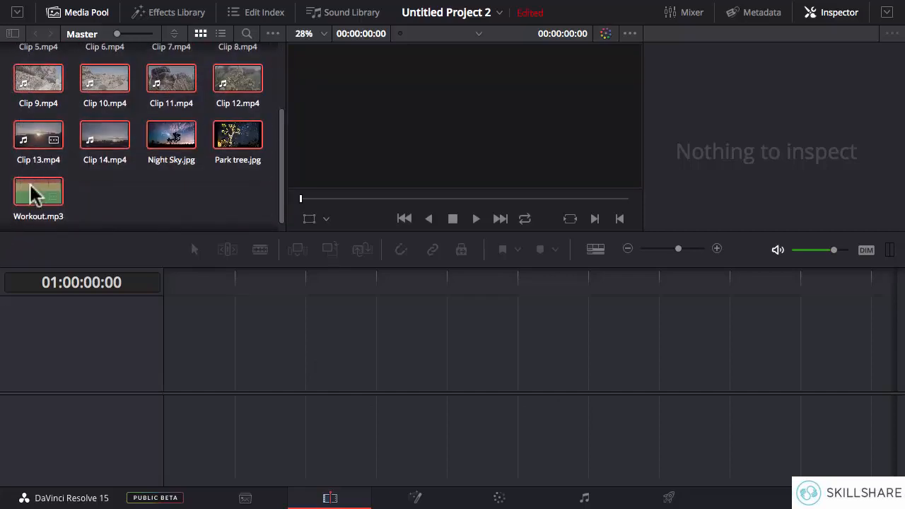
pyautogui.keyDown('ctrl'); pyautogui.click(244, 138); pyautogui.keyUp('ctrl')
pyautogui.keyDown('ctrl'); pyautogui.click(182, 140); pyautogui.keyUp('ctrl')
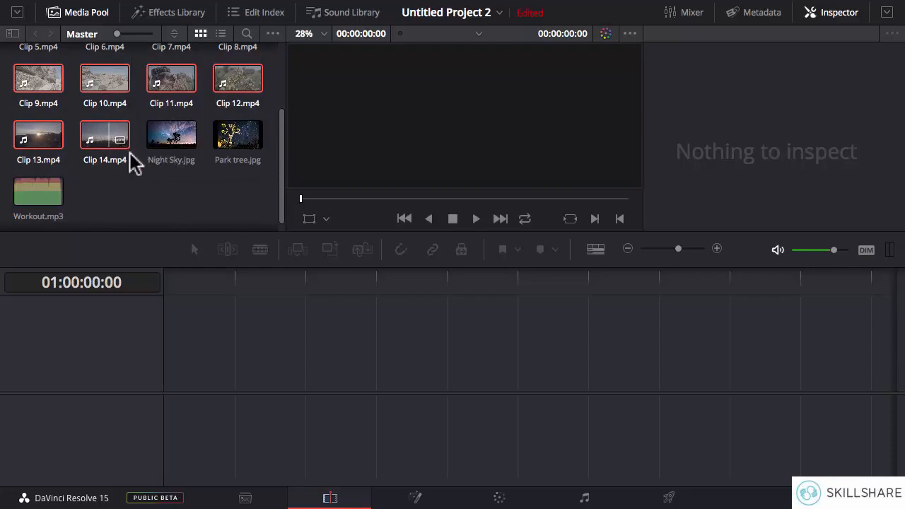
pyautogui.moveTo(125, 148); pyautogui.dragTo(259, 312)
pyautogui.moveTo(276, 381); pyautogui.dragTo(161, 384)
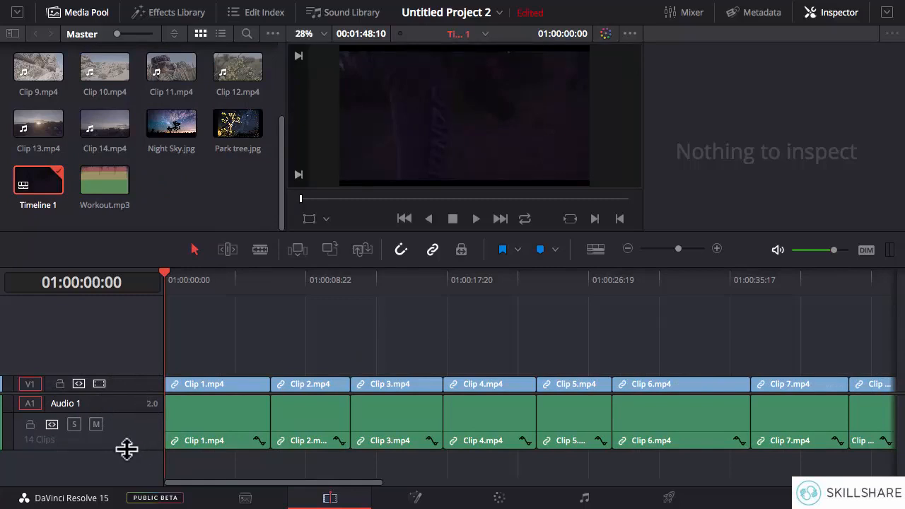
pyautogui.moveTo(262, 485); pyautogui.dragTo(227, 492)
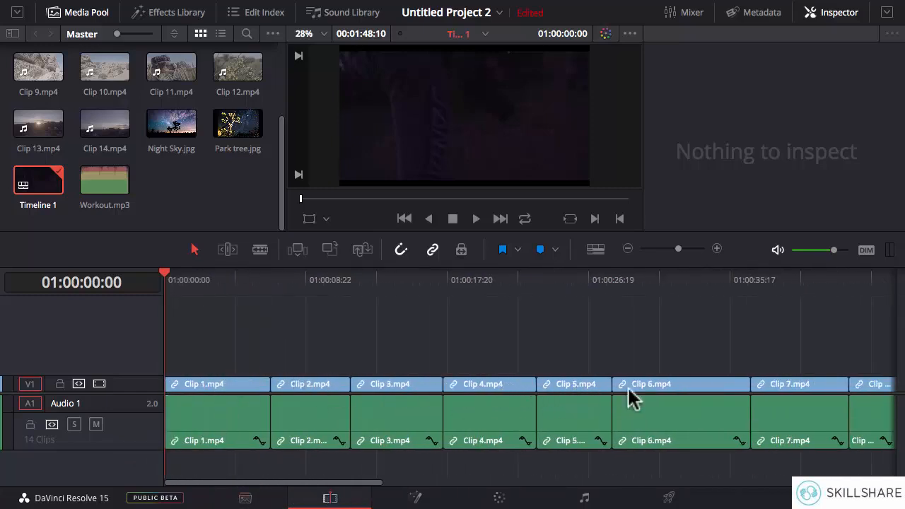
pyautogui.moveTo(340, 495); pyautogui.dragTo(538, 486)
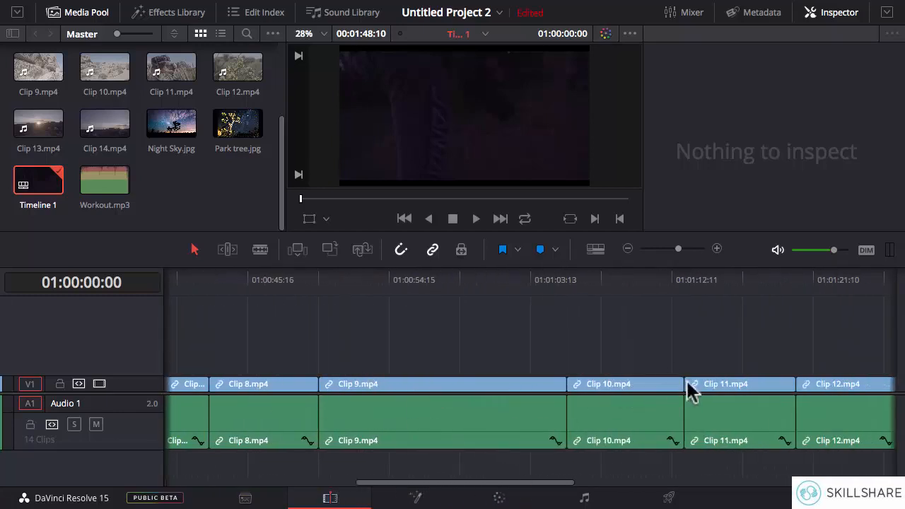
pyautogui.moveTo(431, 485); pyautogui.dragTo(582, 486)
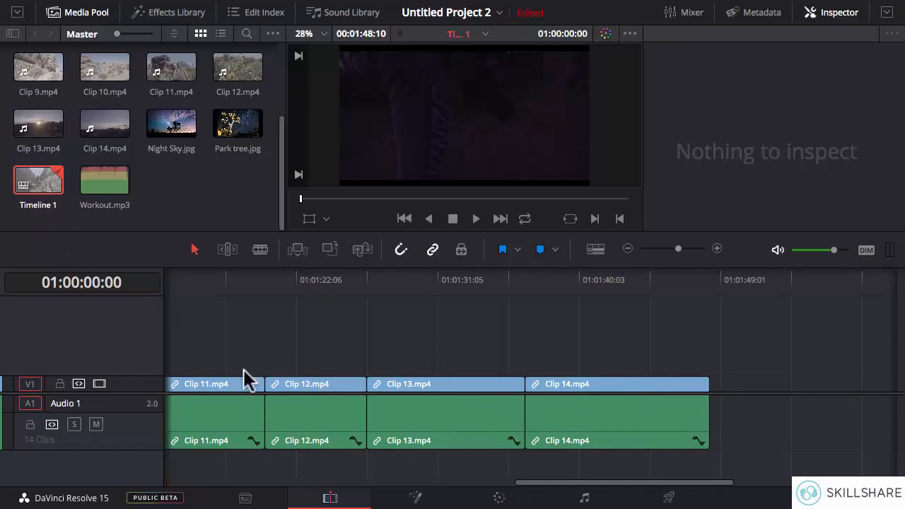
# Step: Rename the new timeline in the media pool as Travel Montage
pyautogui.click(40, 207)
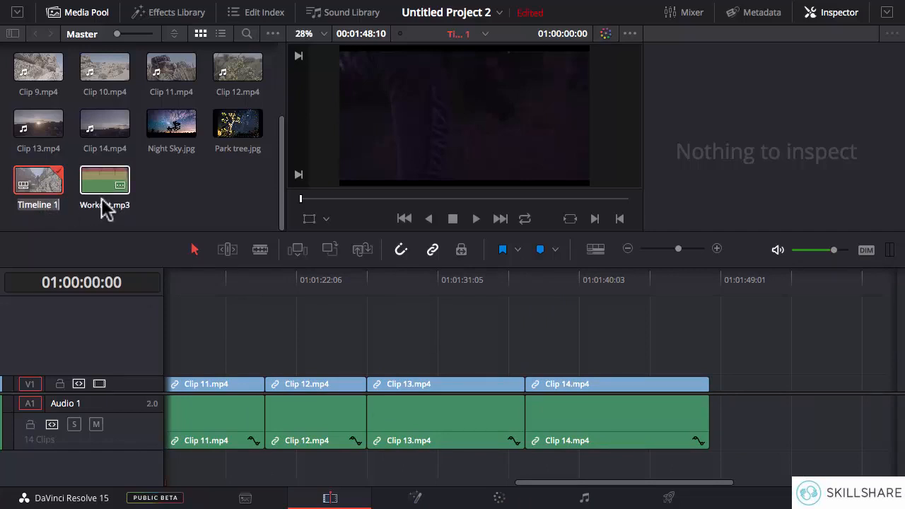
pyautogui.write('Tr')
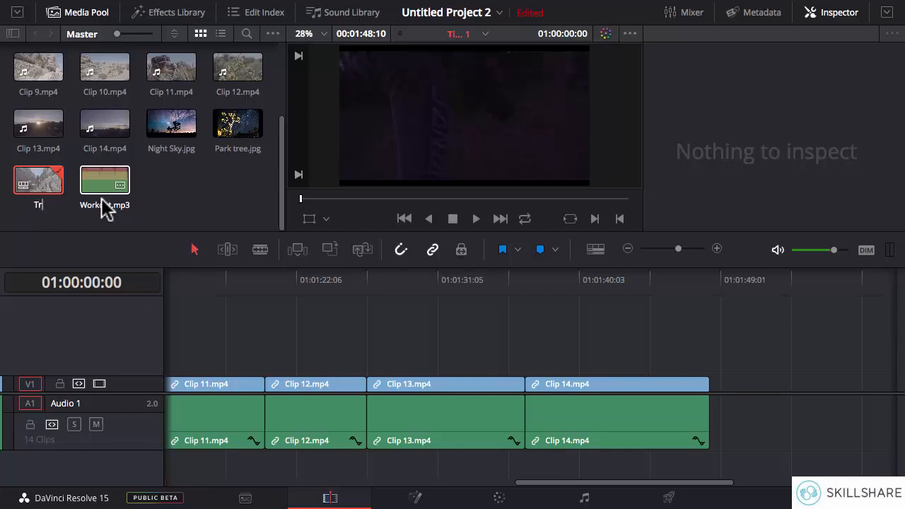
pyautogui.write('avel Montage')
pyautogui.press('Return')
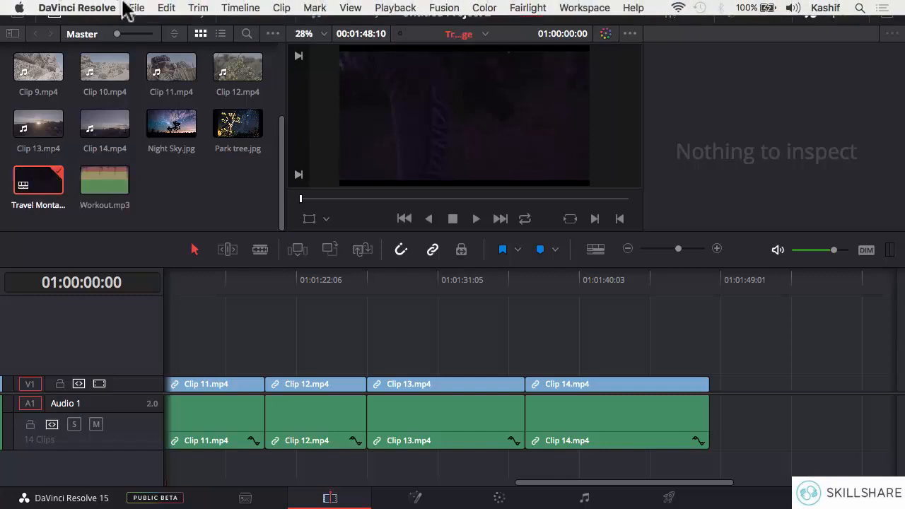
# Step: Save the current project under the name Travel Montage
pyautogui.click(137, 8)
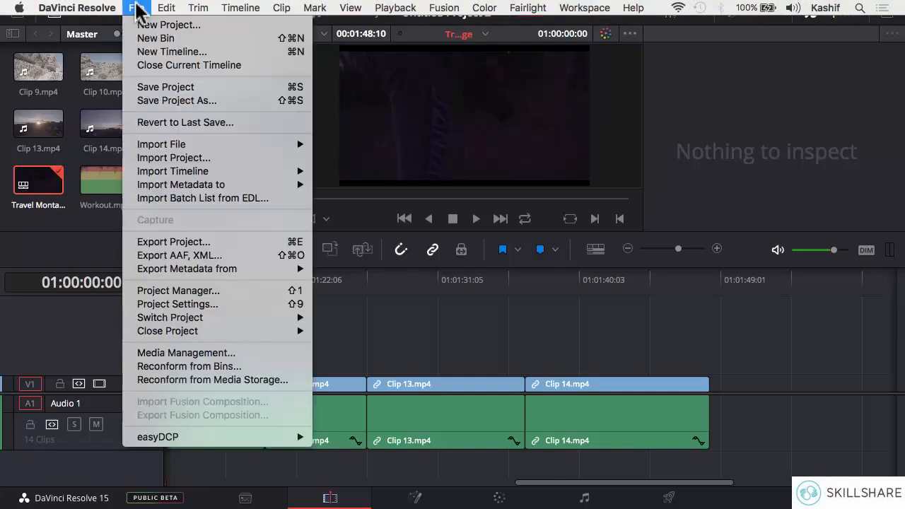
pyautogui.click(188, 101)
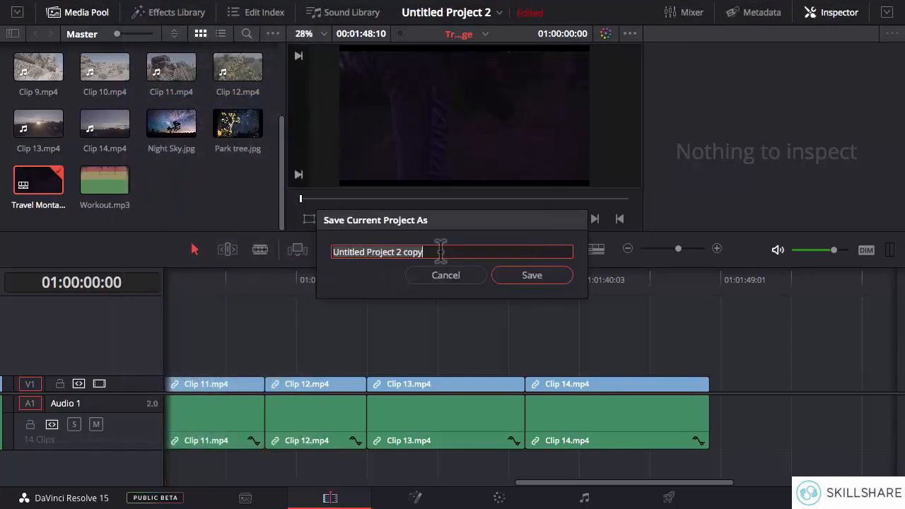
pyautogui.write('Travel Montage')
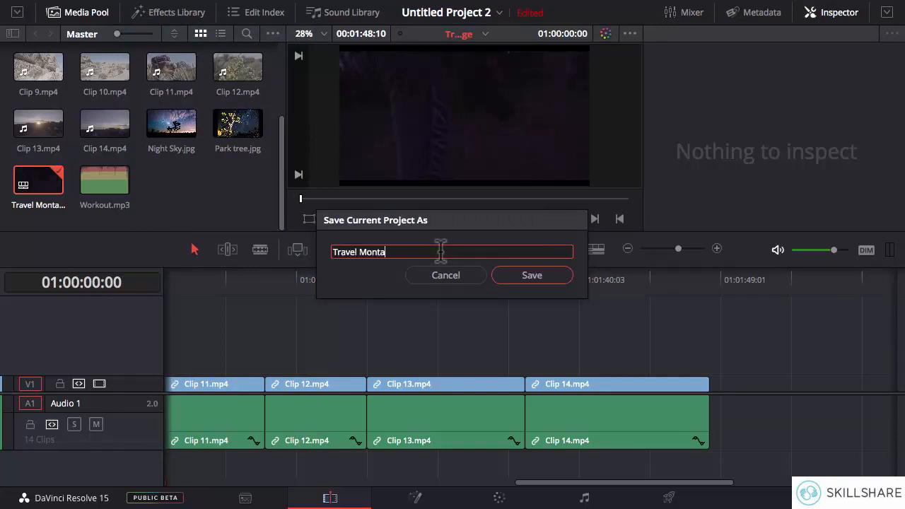
pyautogui.click(521, 278)
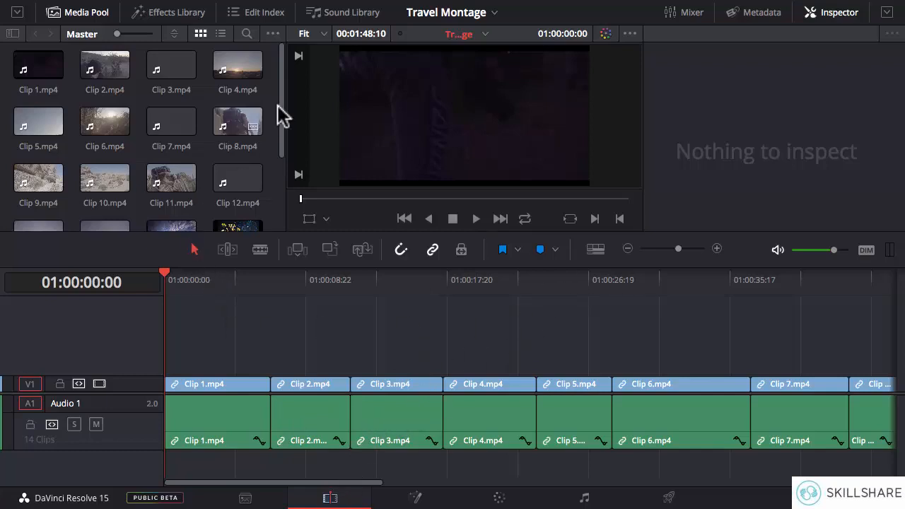
# Step: Insert the Park tree.jpg still at the very start of the timeline, ahead of Clip 1
pyautogui.moveTo(280, 121); pyautogui.dragTo(281, 162)
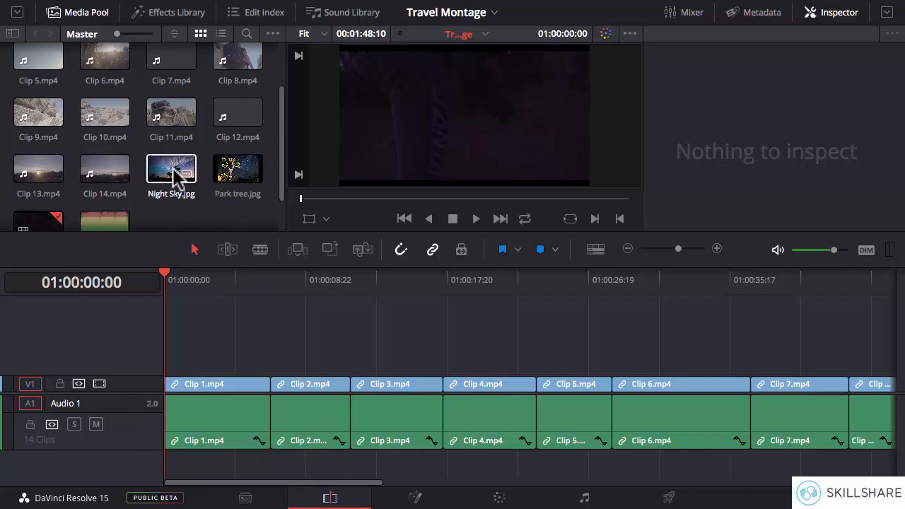
pyautogui.doubleClick(235, 170)
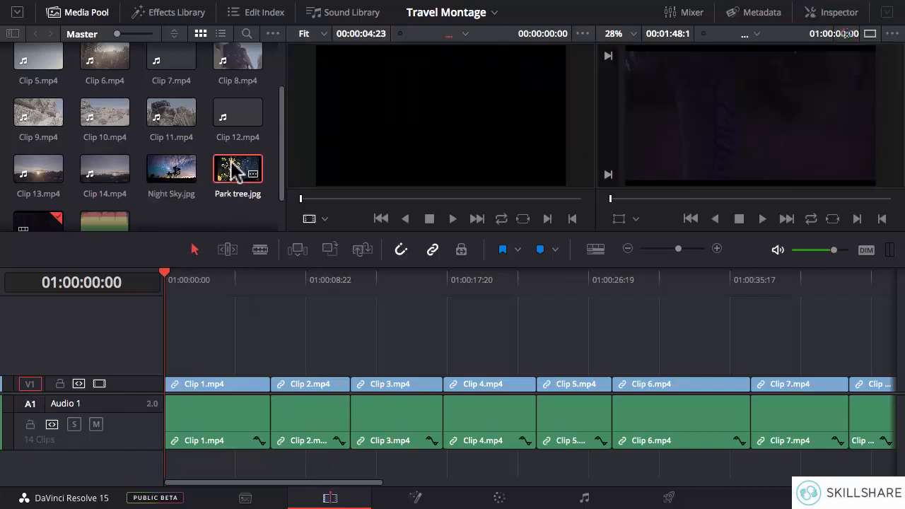
pyautogui.moveTo(445, 110); pyautogui.dragTo(820, 59)
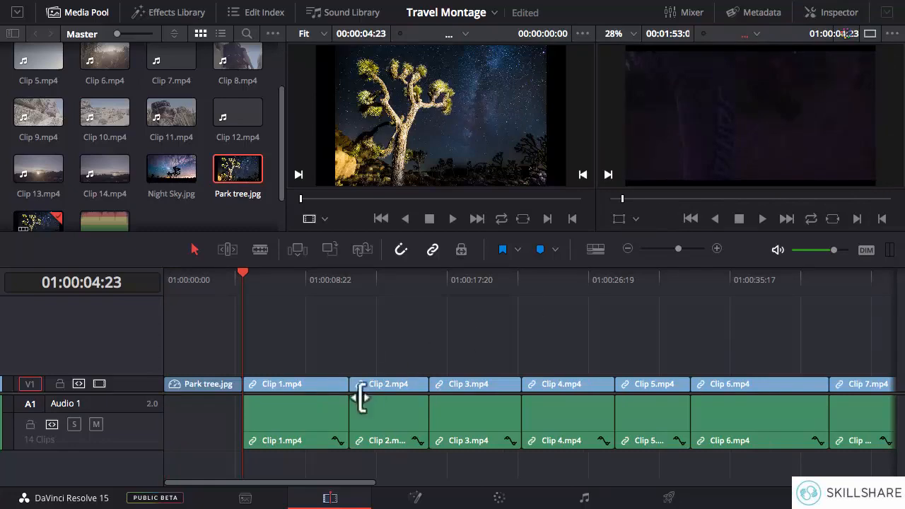
# Step: Add the Night Sky.jpg still at the end of the timeline, directly after Clip 14
pyautogui.moveTo(346, 483); pyautogui.dragTo(729, 481)
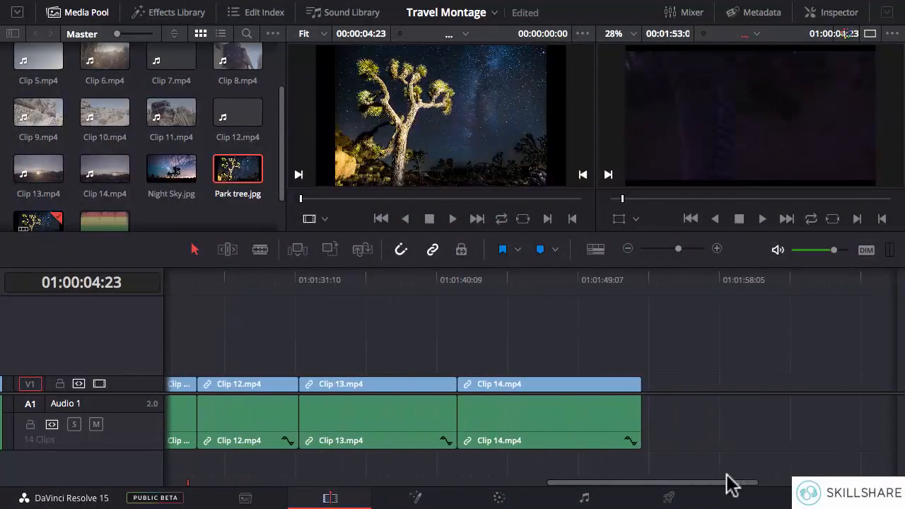
pyautogui.click(640, 283)
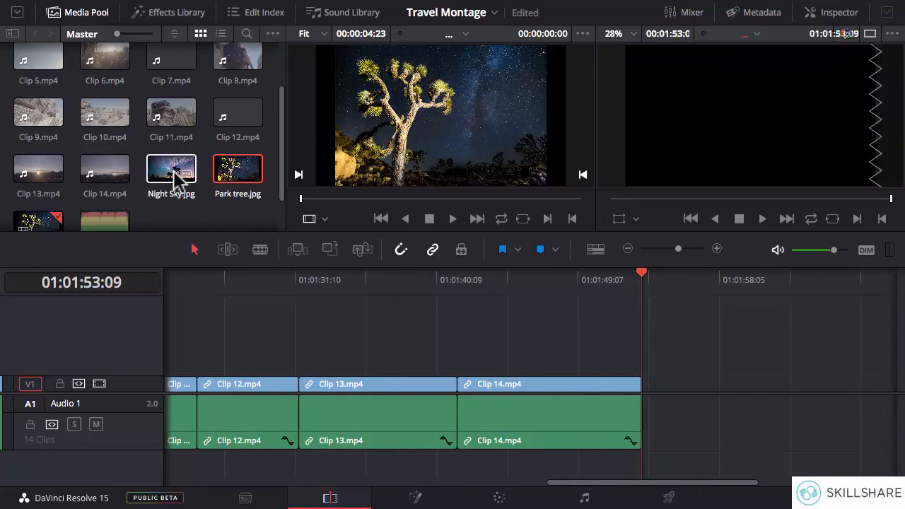
pyautogui.moveTo(173, 176); pyautogui.dragTo(842, 60)
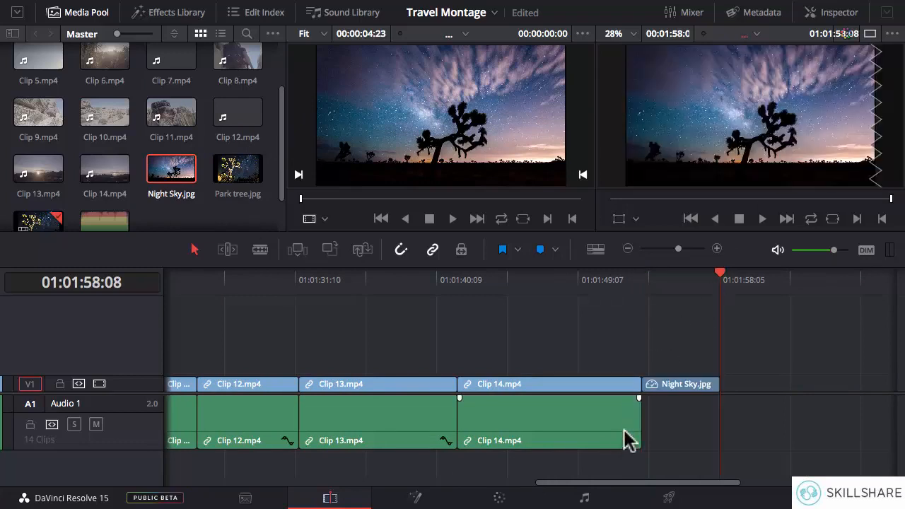
# Step: Look over the assembled timeline from the Park tree.jpg still at the start to Night Sky.jpg at the end
pyautogui.moveTo(611, 483); pyautogui.dragTo(213, 472)
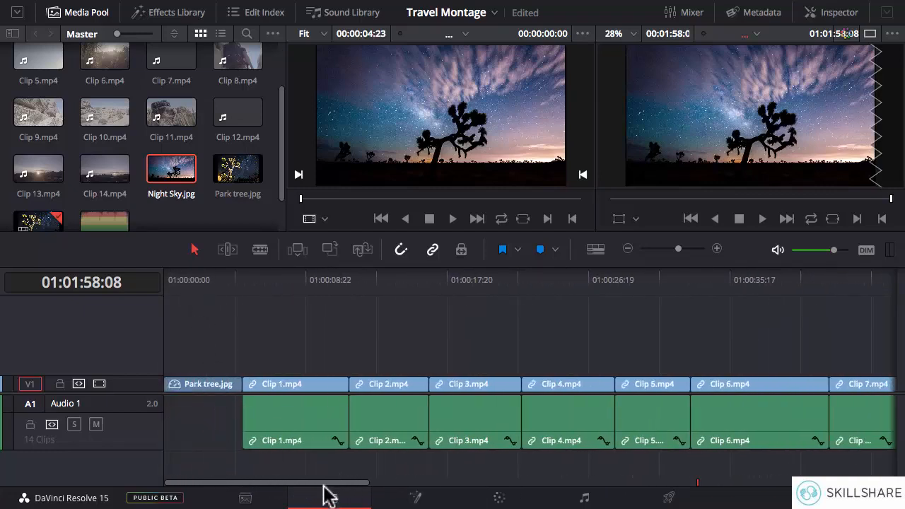
pyautogui.moveTo(324, 485); pyautogui.dragTo(730, 484)
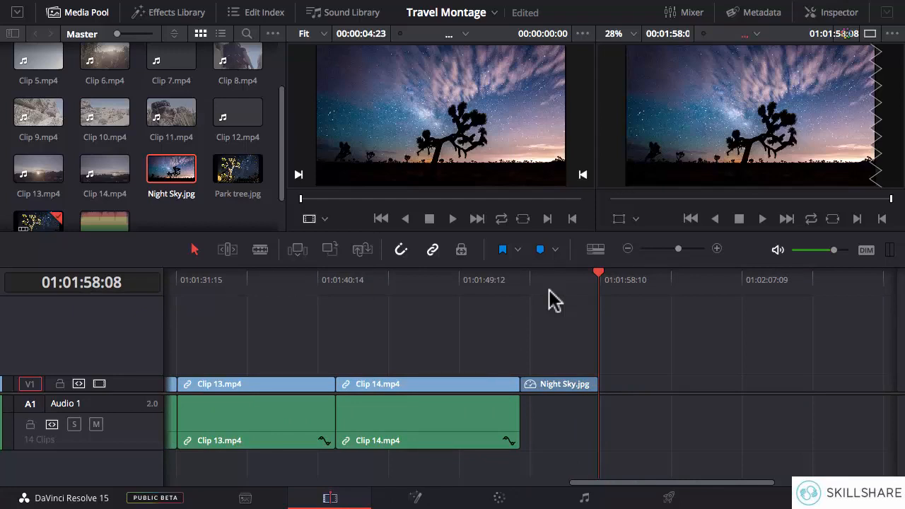
pyautogui.moveTo(606, 484); pyautogui.dragTo(203, 484)
# Step: Play the timeline from within Clip 6 into Clip 7 to check the playback speed, and stop there
pyautogui.click(401, 359)
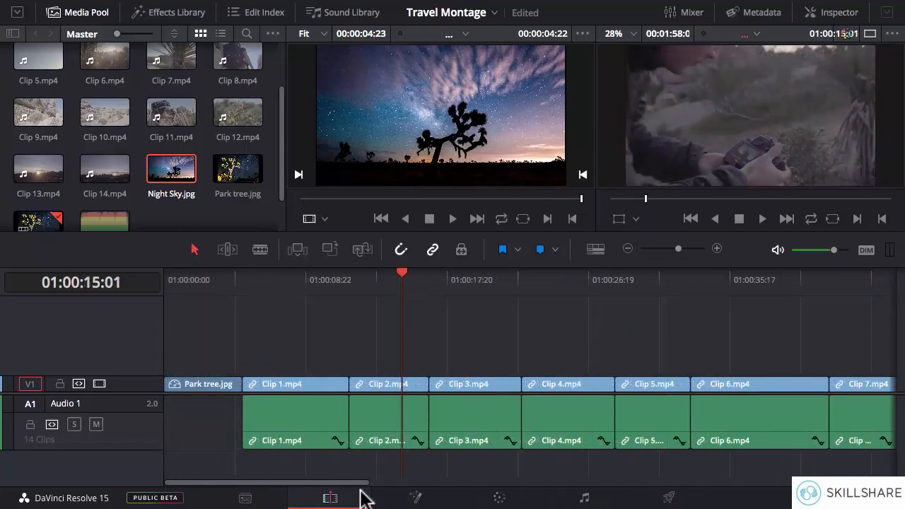
pyautogui.moveTo(361, 483); pyautogui.dragTo(417, 485)
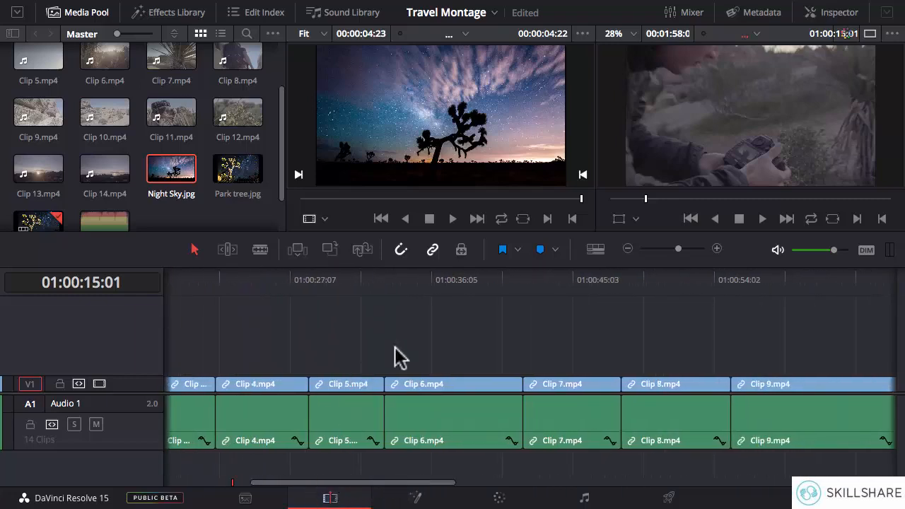
pyautogui.click(418, 281)
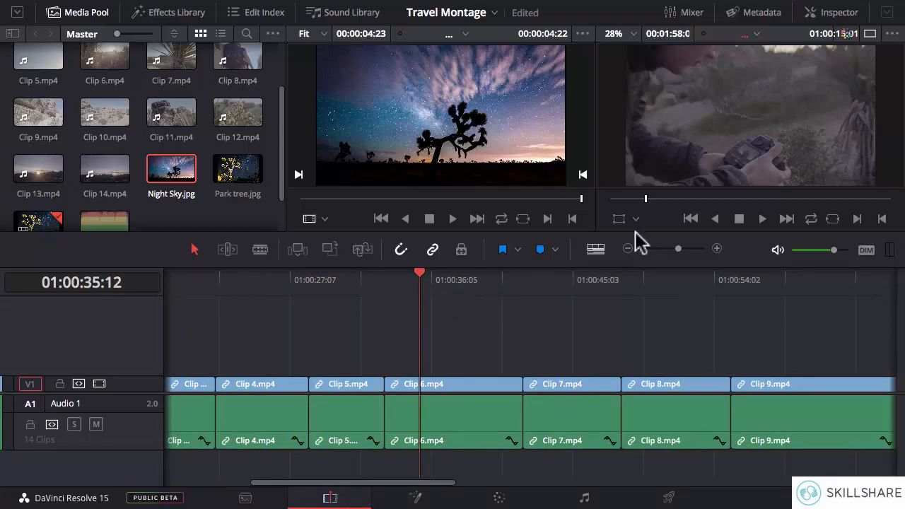
pyautogui.click(762, 218)
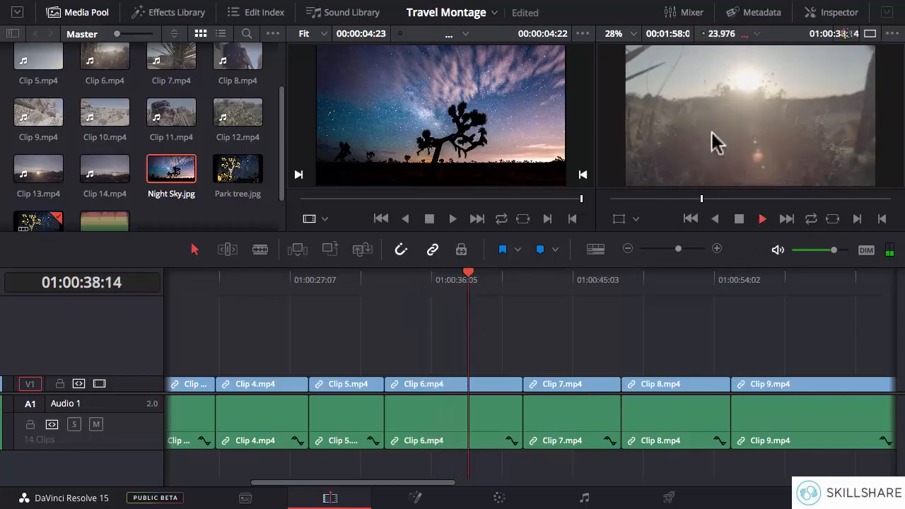
pyautogui.click(740, 218)
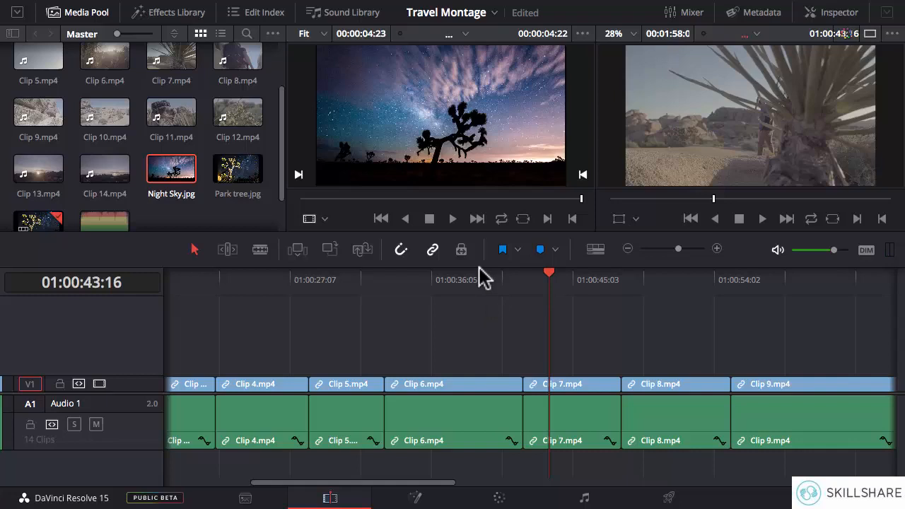
# Step: Set the render cache mode to Smart
pyautogui.moveTo(432, 3)
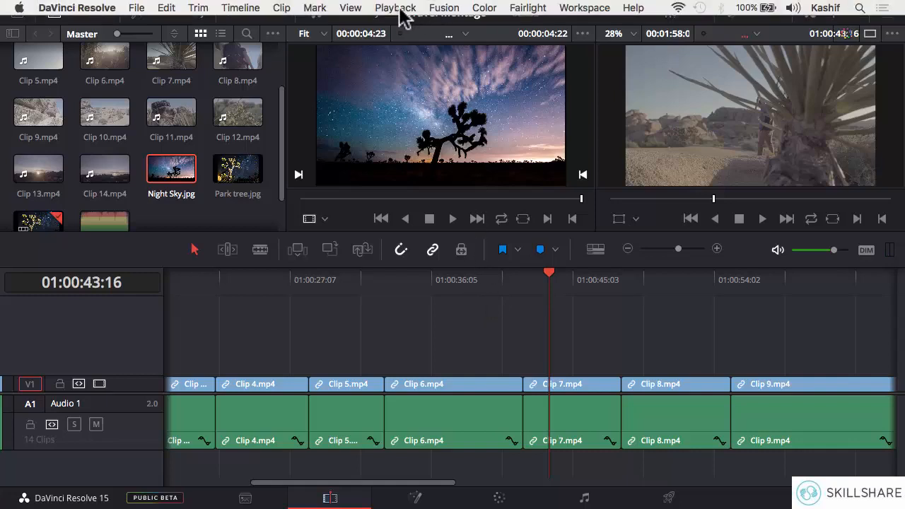
pyautogui.click(399, 8)
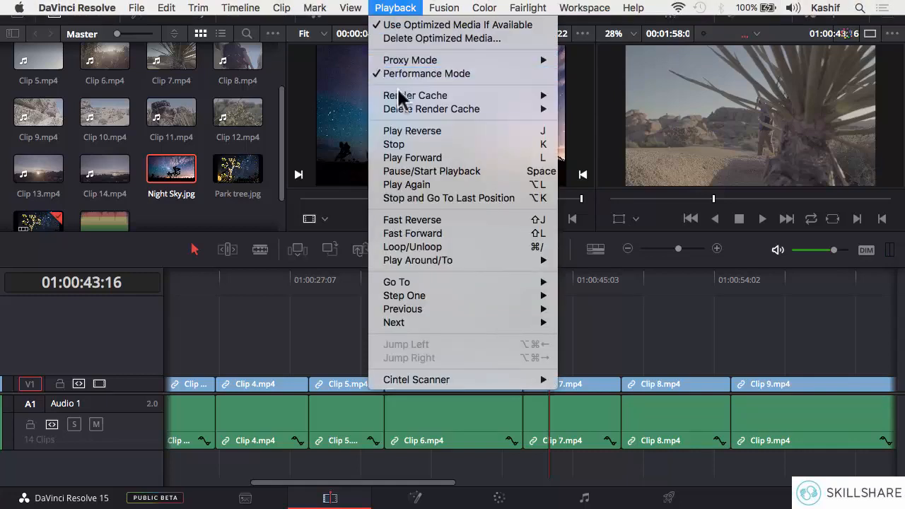
pyautogui.moveTo(398, 96)
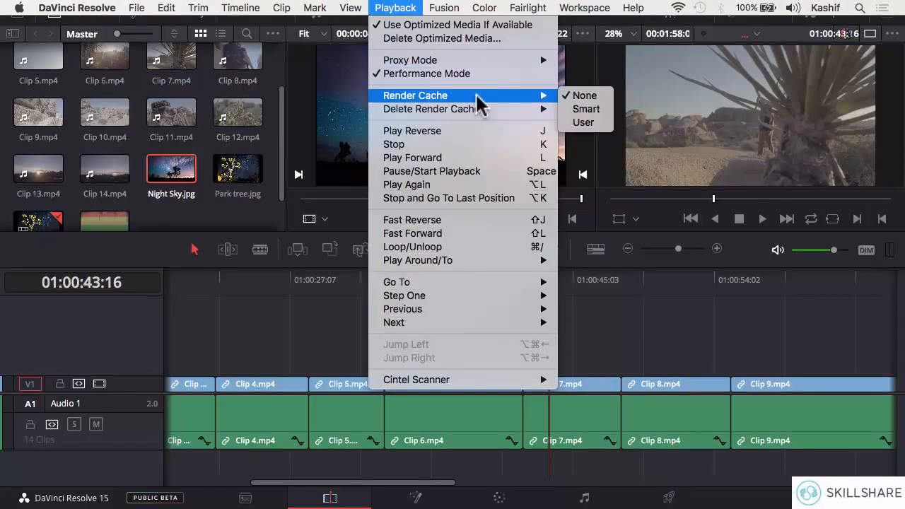
pyautogui.click(587, 110)
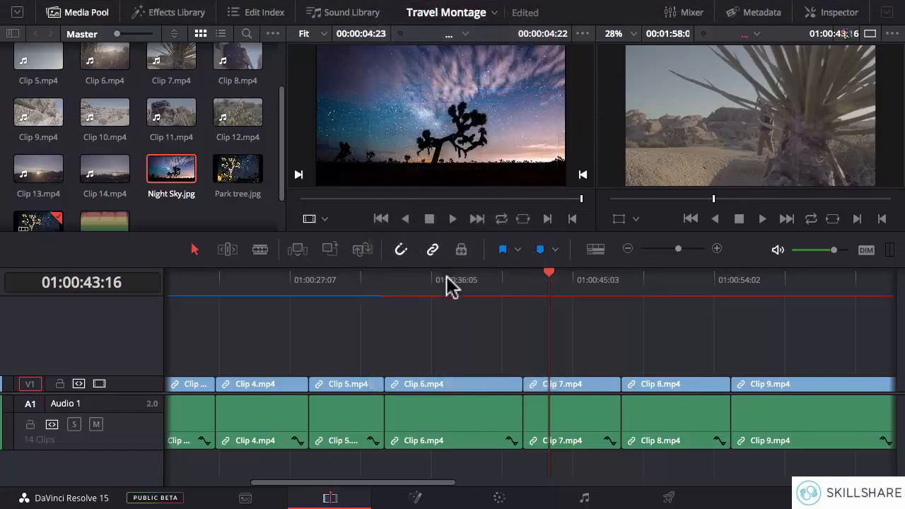
# Step: Examine the render cache progress line above the clips between Clip 2 and Clip 11
pyautogui.moveTo(388, 484); pyautogui.dragTo(350, 417)
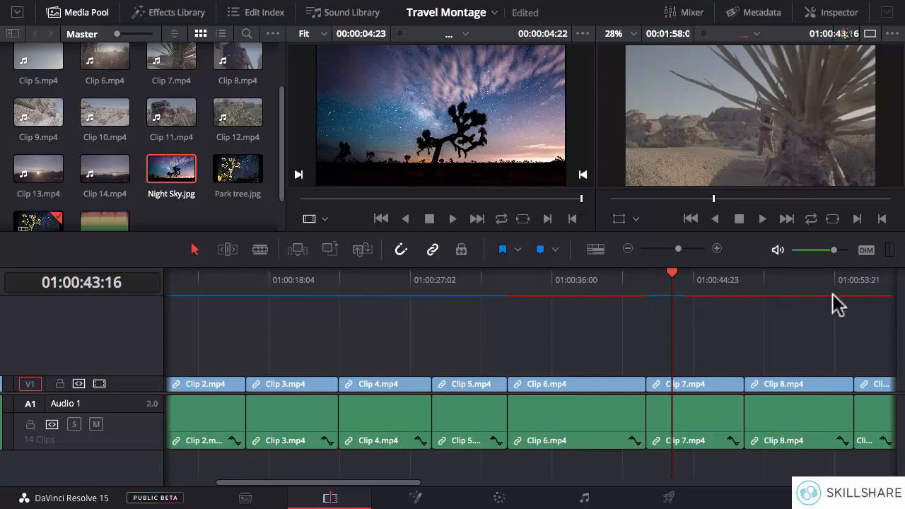
pyautogui.moveTo(408, 486); pyautogui.dragTo(532, 486)
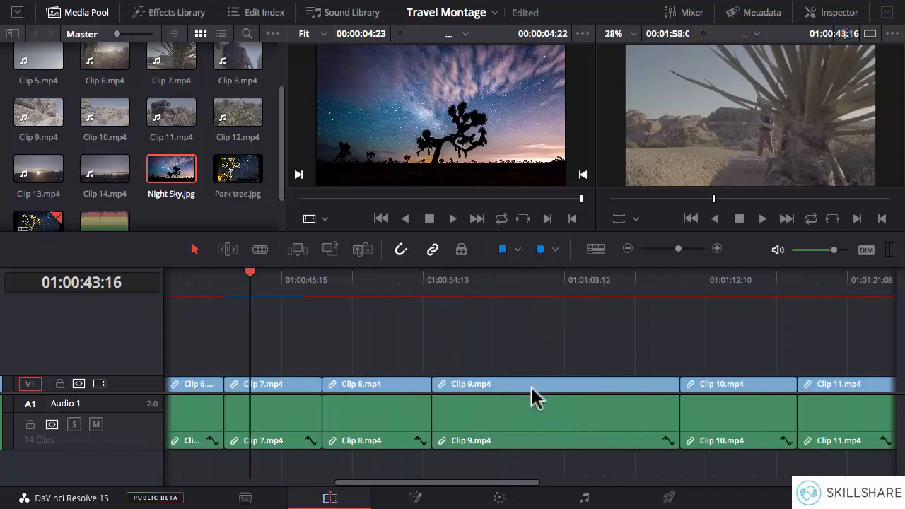
pyautogui.moveTo(496, 483); pyautogui.dragTo(368, 498)
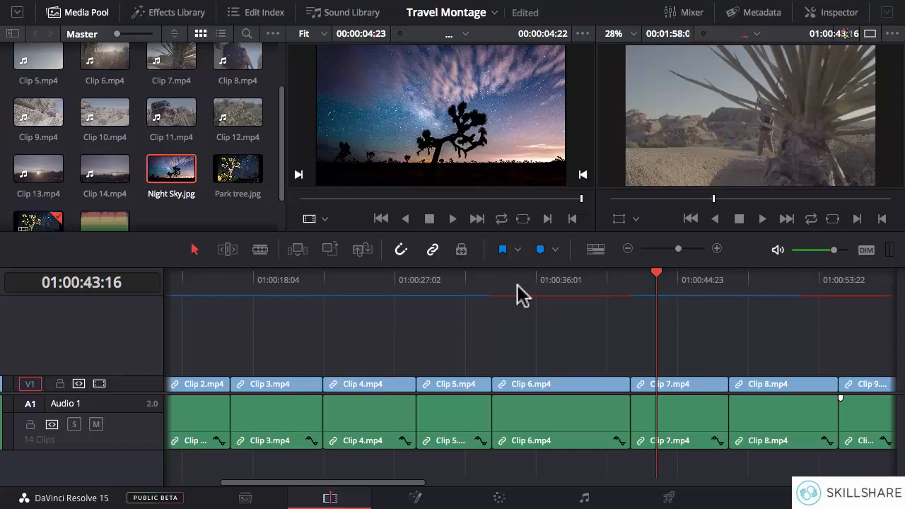
pyautogui.moveTo(322, 486); pyautogui.dragTo(312, 485)
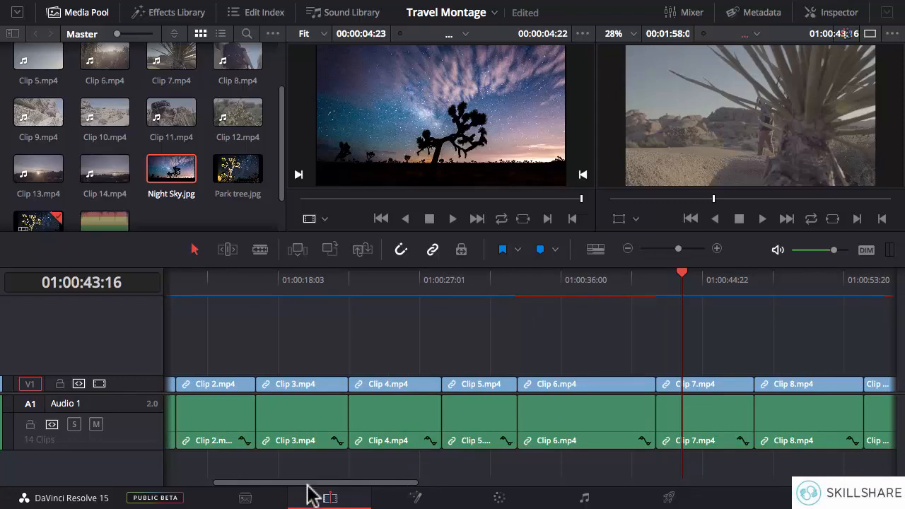
pyautogui.moveTo(309, 484); pyautogui.dragTo(443, 486)
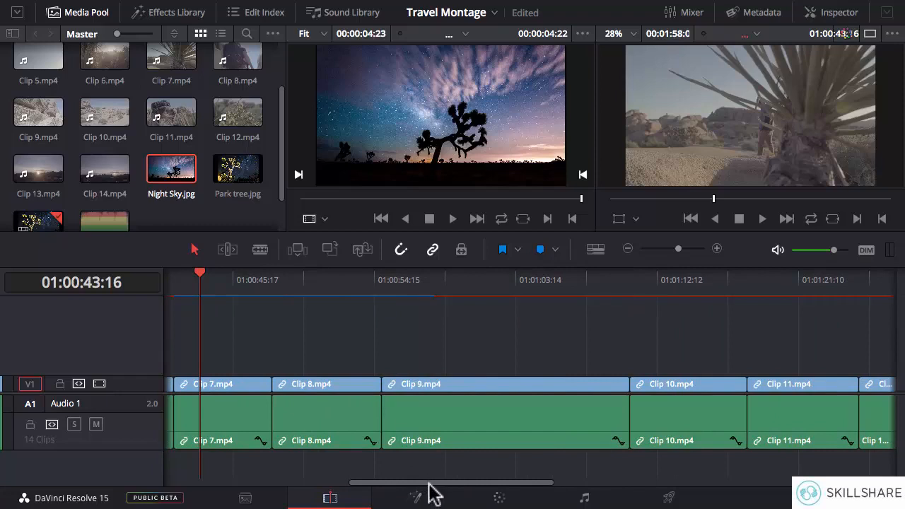
pyautogui.moveTo(434, 495)
pyautogui.mouseDown()
pyautogui.moveTo(461, 491)
pyautogui.moveTo(429, 491)
pyautogui.mouseUp()
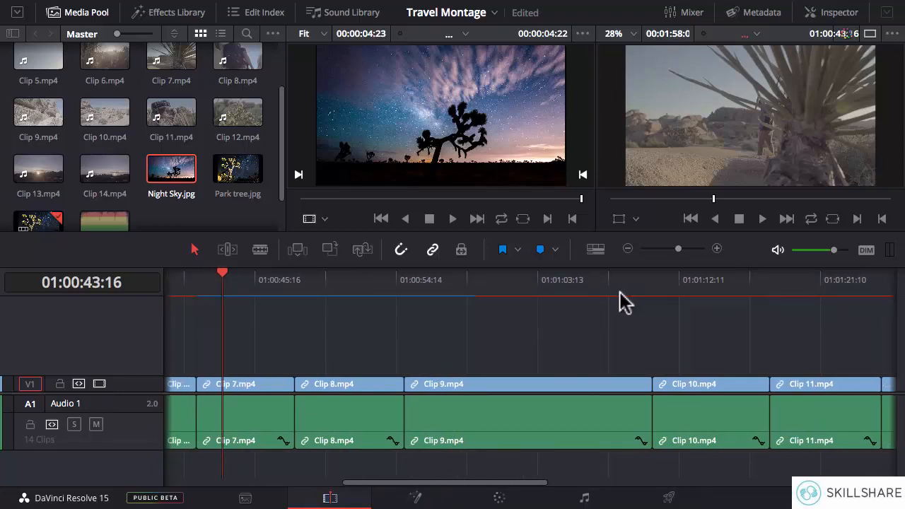
# Step: Play the timeline from early in Clip 7 through Clip 8 and stop midway through Clip 9
pyautogui.click(223, 273)
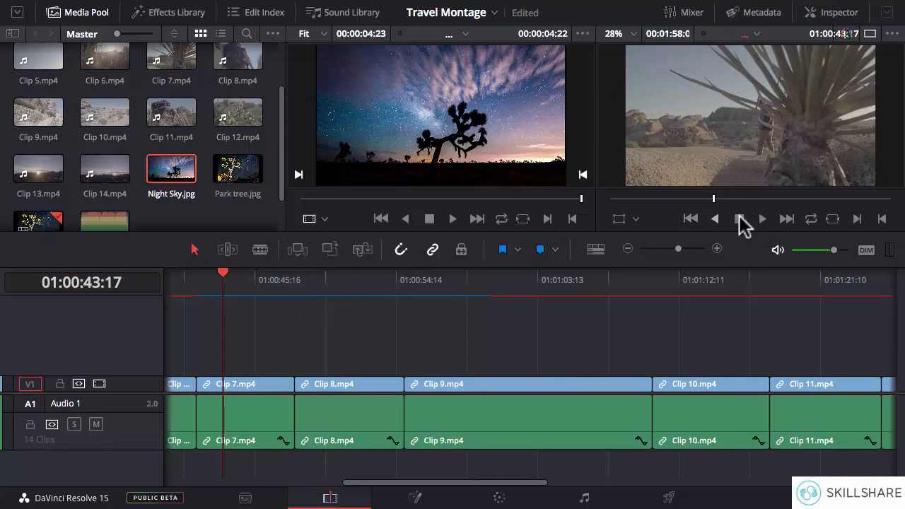
pyautogui.click(763, 219)
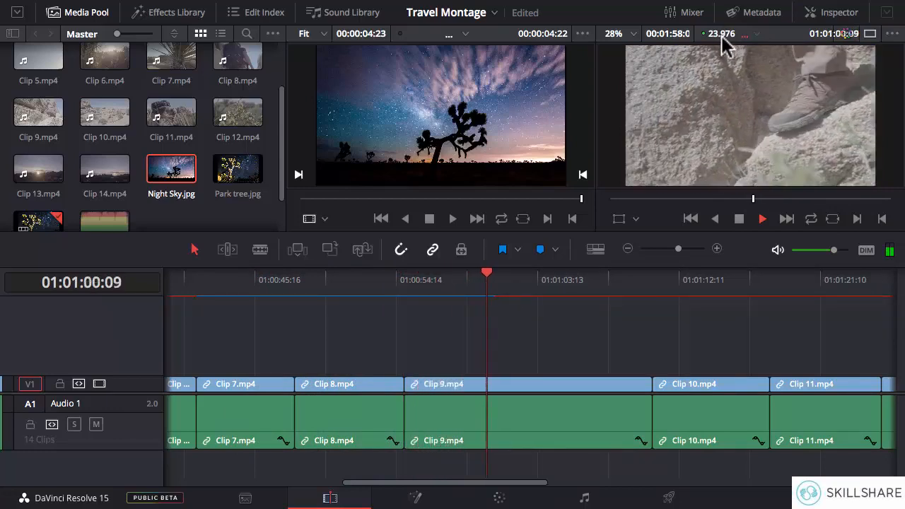
pyautogui.click(739, 220)
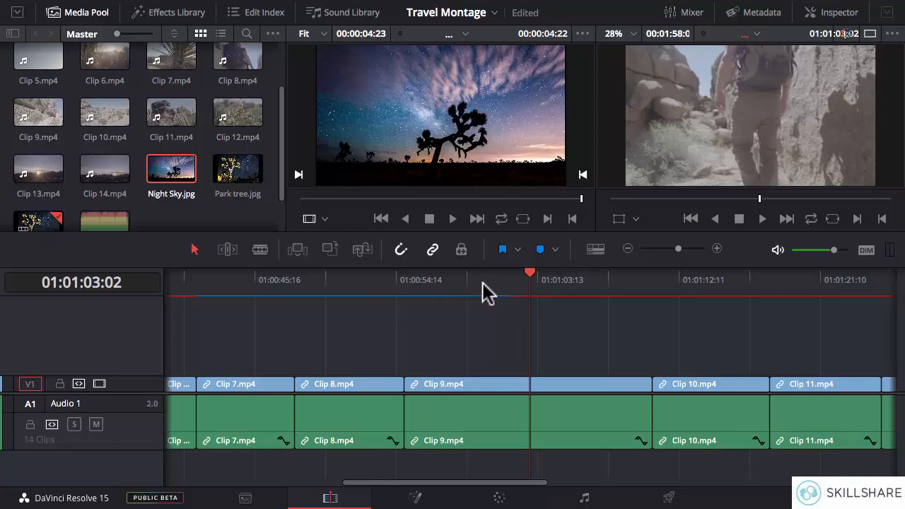
# Step: Play the cached section from late in Clip 7, skip ahead within Clip 8, and stop early in Clip 9
pyautogui.click(367, 282)
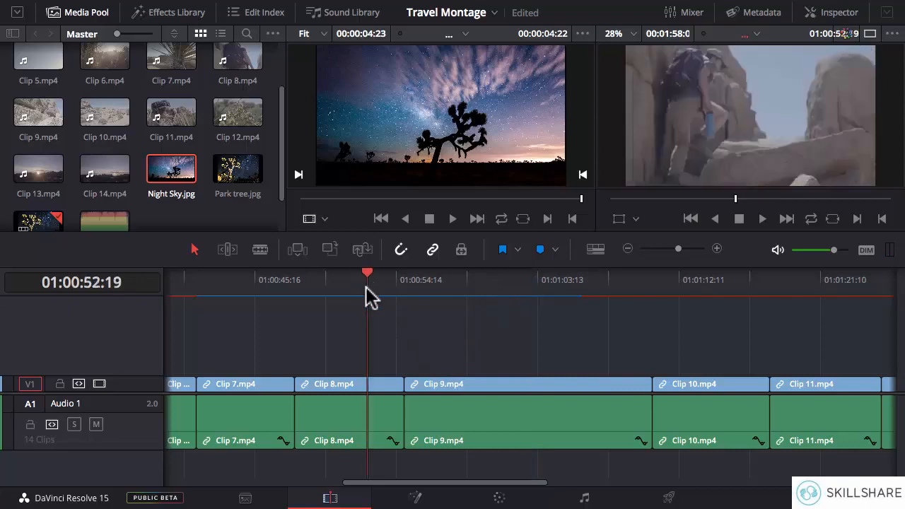
pyautogui.click(295, 287)
pyautogui.click(271, 287)
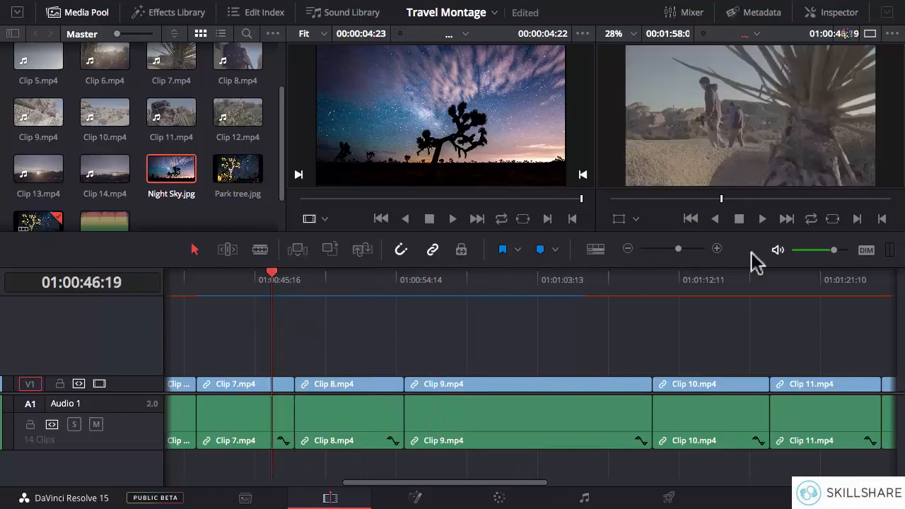
pyautogui.click(762, 219)
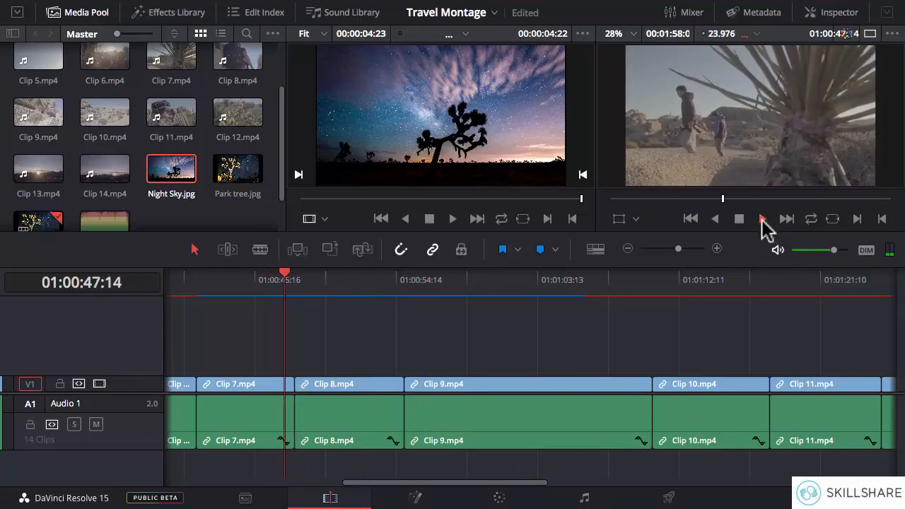
pyautogui.click(398, 291)
pyautogui.click(382, 289)
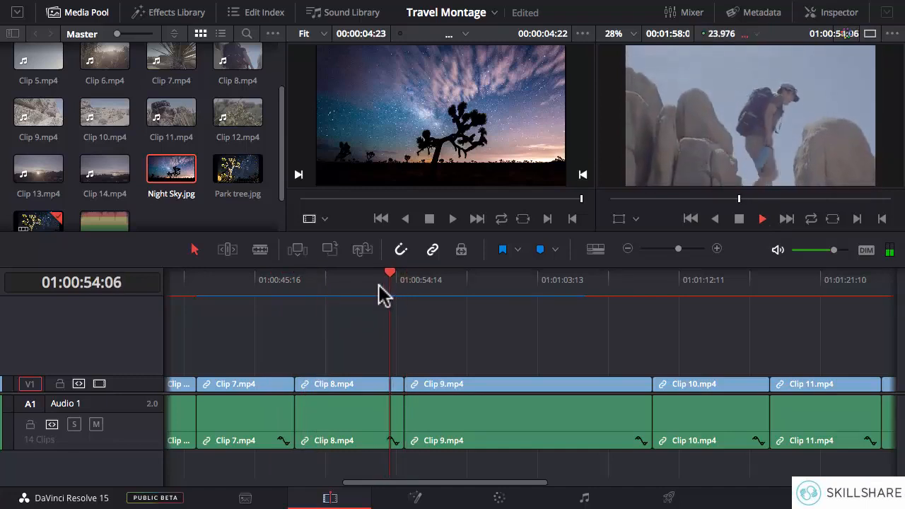
pyautogui.click(740, 221)
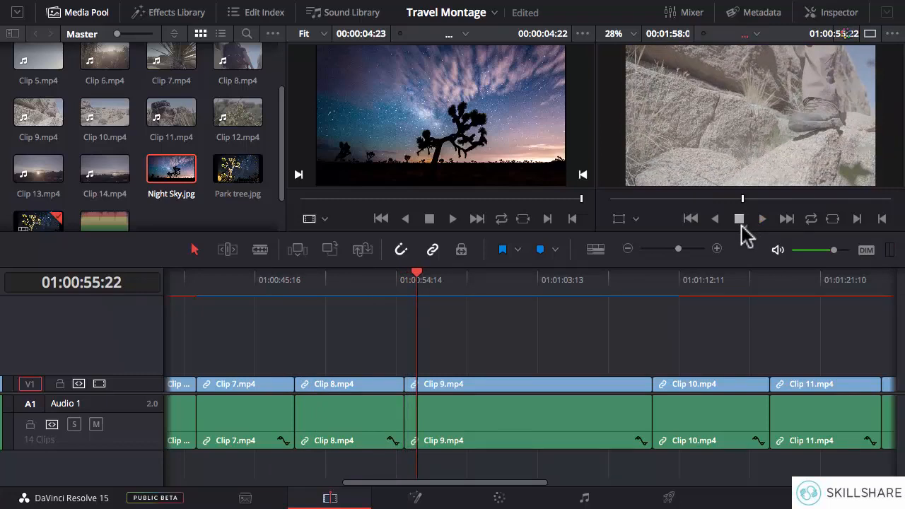
# Step: Replay the cut from Clip 7 into Clip 8, and examine the render cache line from the timeline's start to its end
pyautogui.click(270, 283)
pyautogui.press('space')
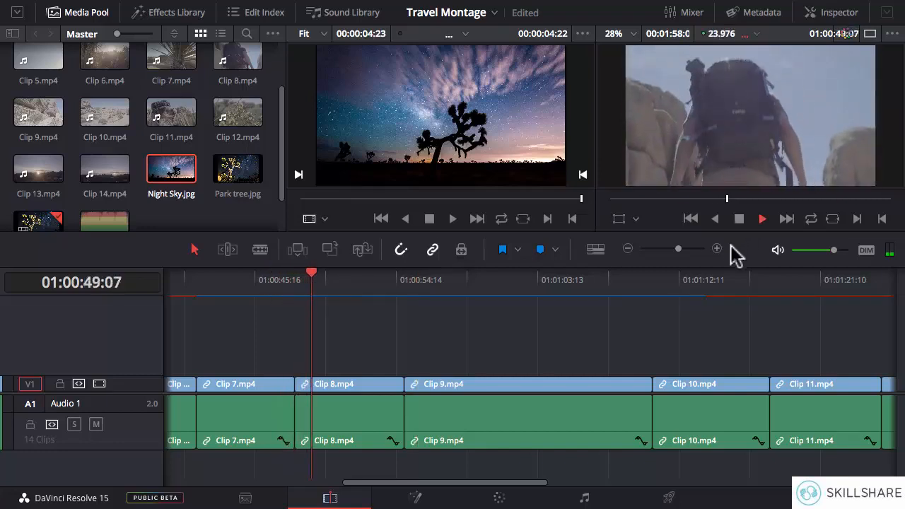
pyautogui.click(738, 218)
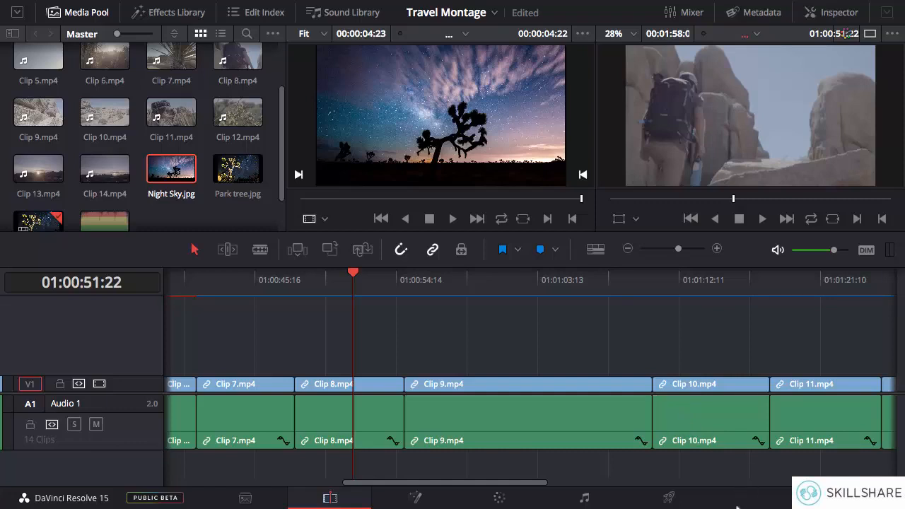
pyautogui.moveTo(410, 483); pyautogui.dragTo(214, 483)
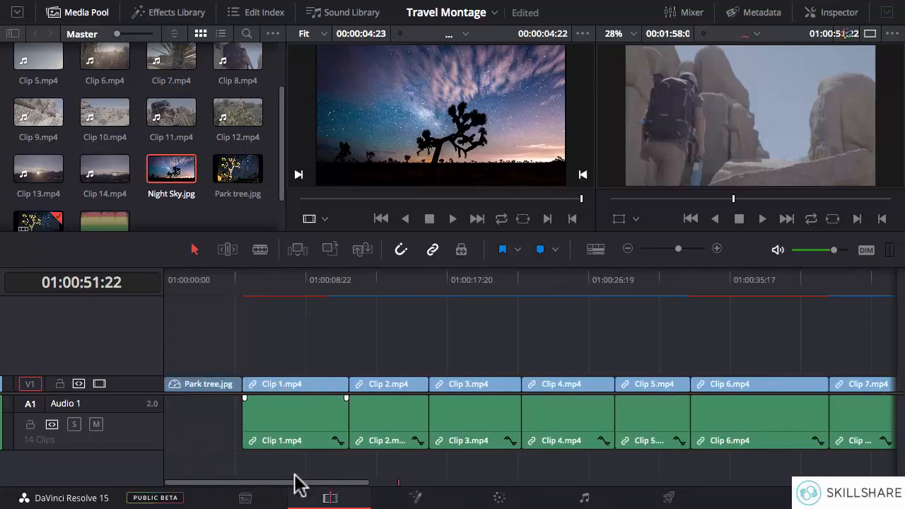
pyautogui.moveTo(300, 482); pyautogui.dragTo(669, 471)
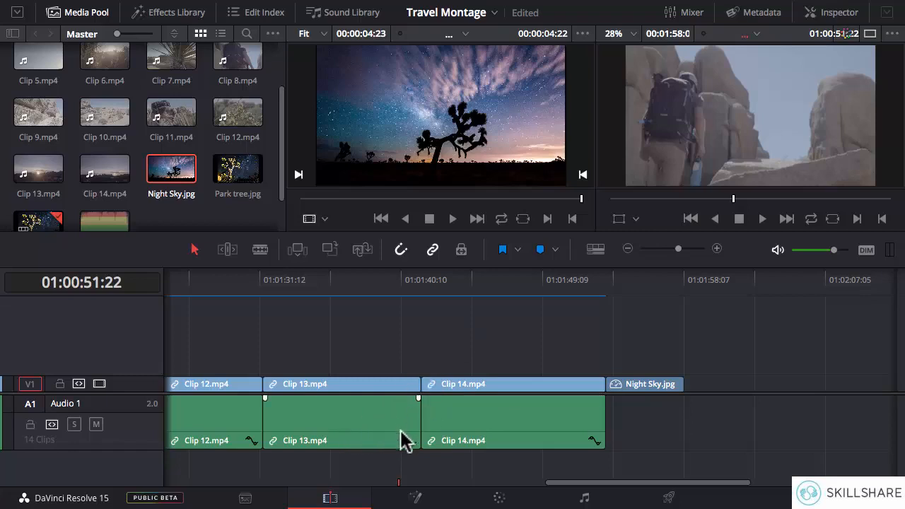
# Step: Place Workout.mp3 on a new audio track from the start of the timeline and enlarge the audio area to show both tracks
pyautogui.moveTo(588, 484); pyautogui.dragTo(176, 486)
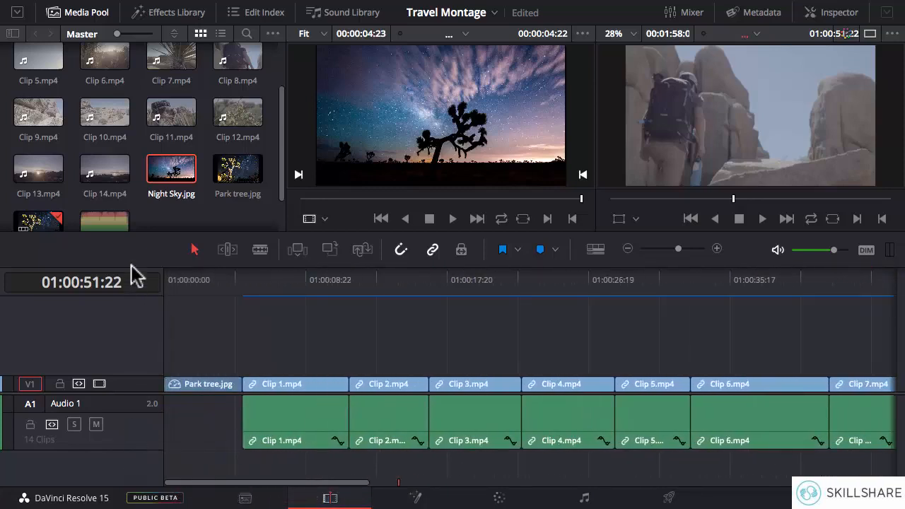
pyautogui.moveTo(110, 225); pyautogui.dragTo(174, 460)
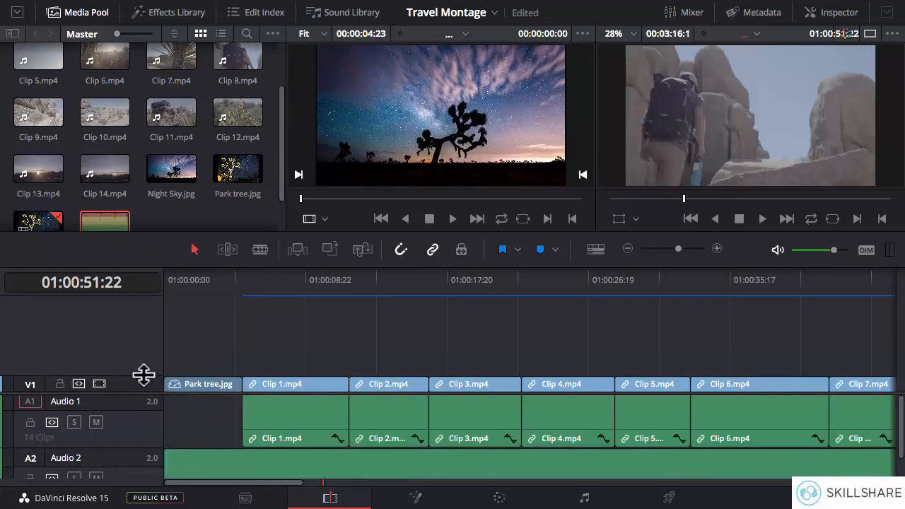
pyautogui.moveTo(141, 378); pyautogui.dragTo(142, 374)
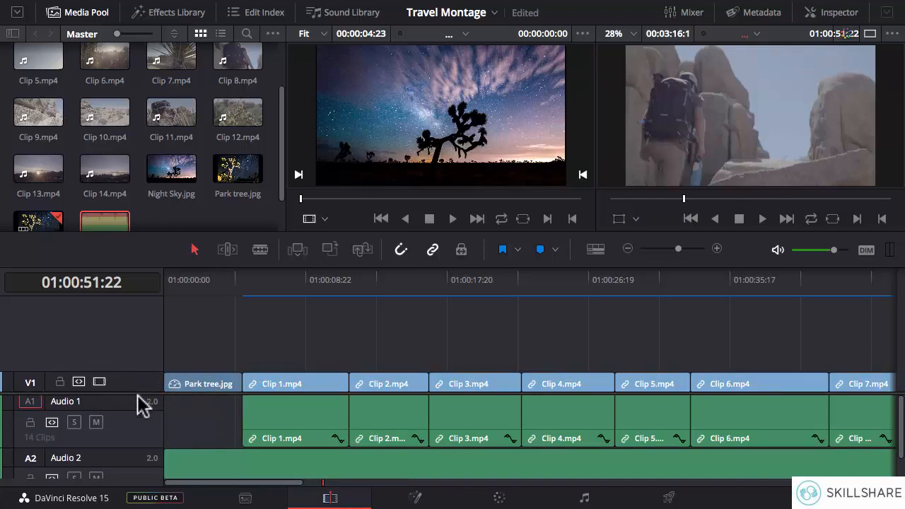
pyautogui.moveTo(135, 394); pyautogui.dragTo(135, 349)
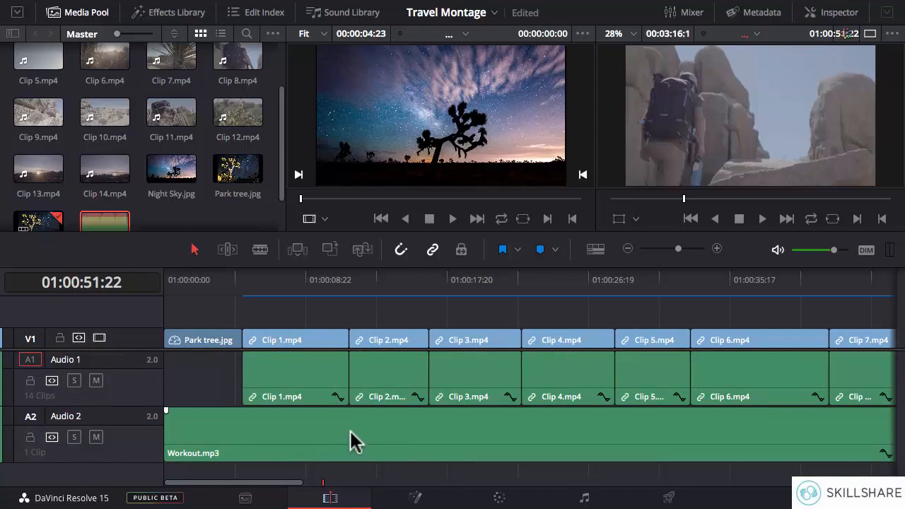
# Step: Turn on audio waveforms in the timeline view options
pyautogui.click(595, 251)
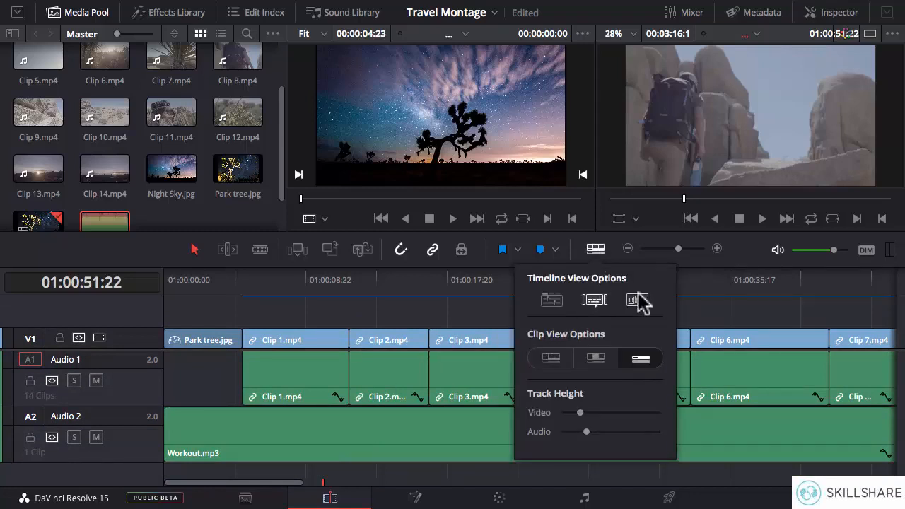
pyautogui.click(637, 301)
pyautogui.click(509, 301)
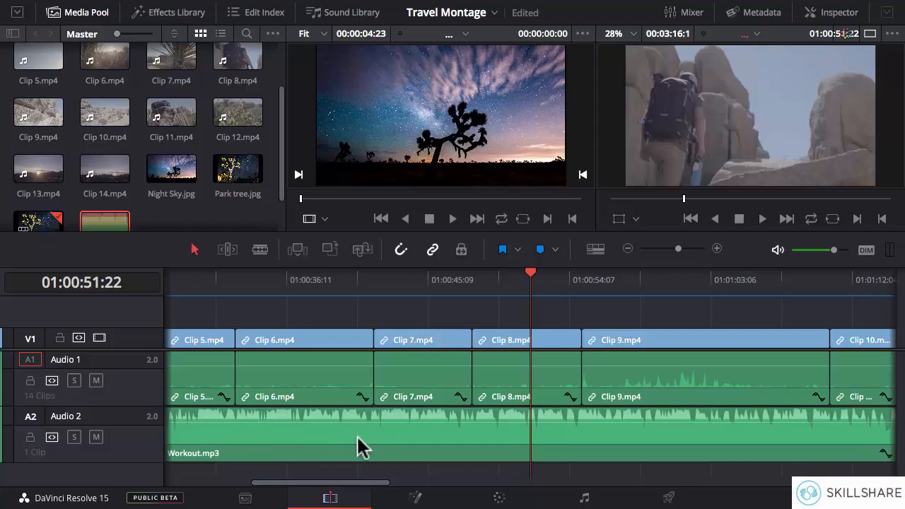
# Step: Examine the waveforms on both audio tracks, and play part of Clip 9 from 01:00:57:18 to hear its sound with the music
pyautogui.moveTo(341, 481); pyautogui.dragTo(338, 482)
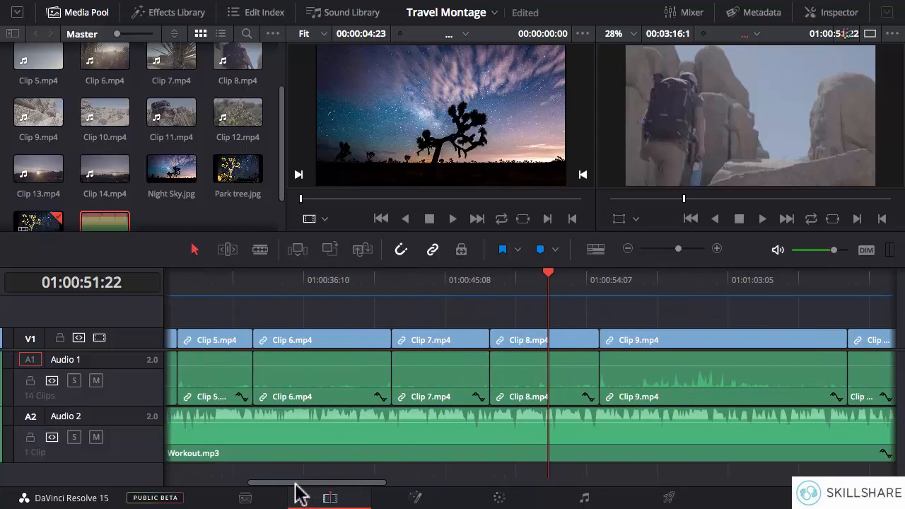
pyautogui.moveTo(306, 484); pyautogui.dragTo(504, 473)
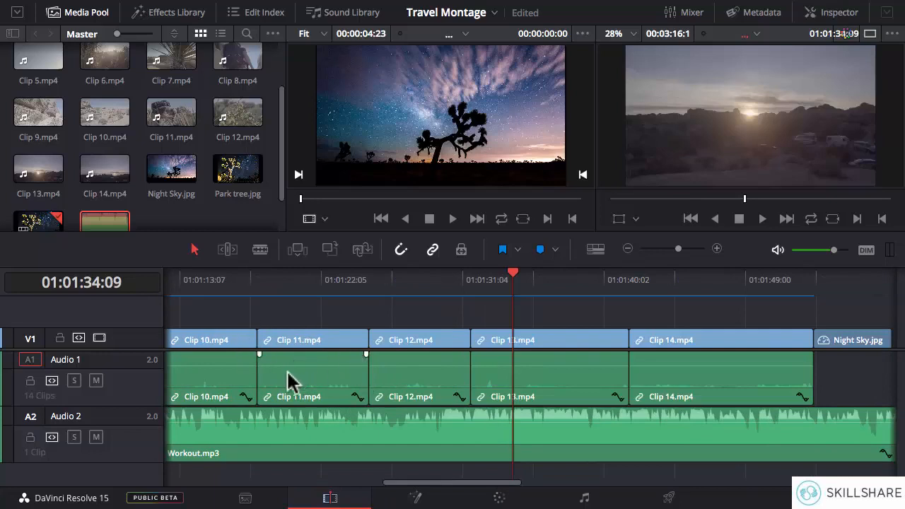
pyautogui.moveTo(428, 486); pyautogui.dragTo(345, 488)
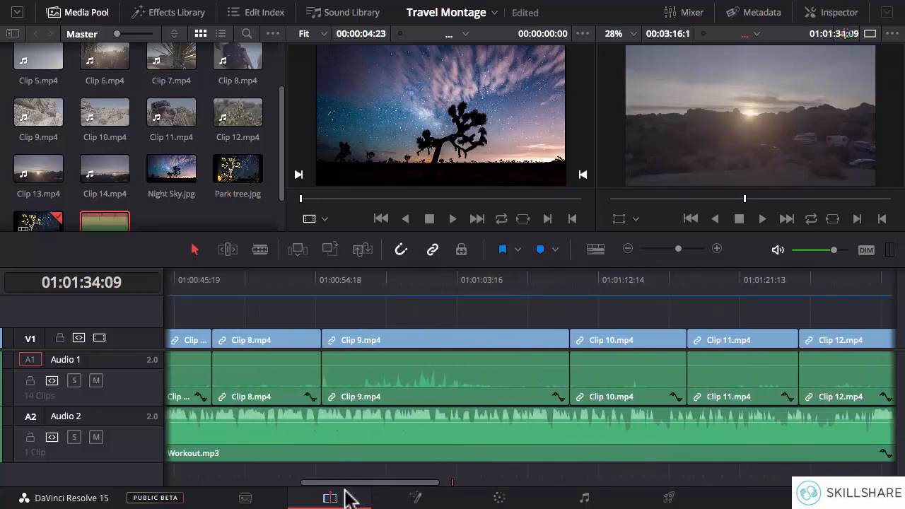
pyautogui.click(367, 288)
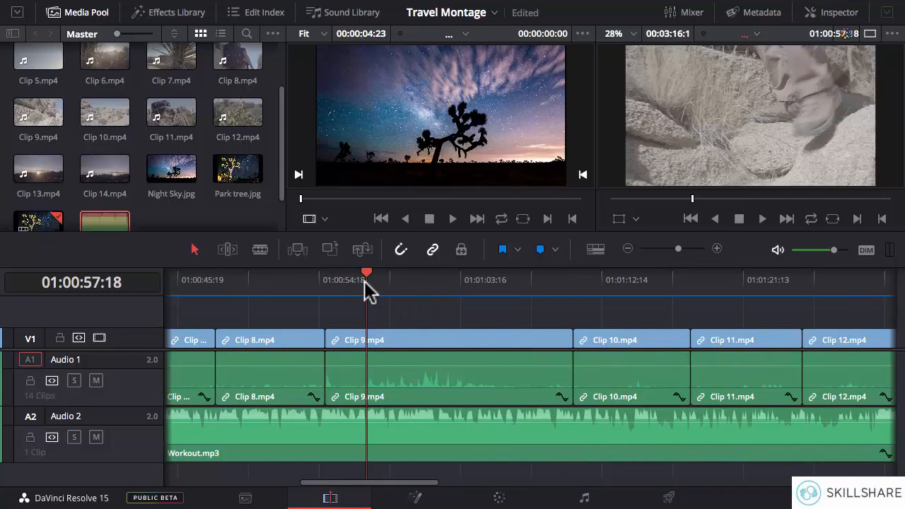
pyautogui.press('space')
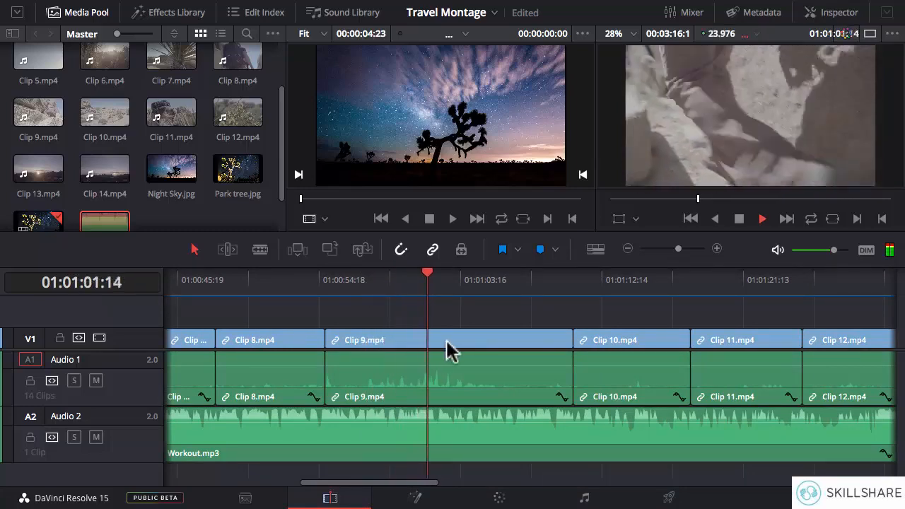
pyautogui.press('space')
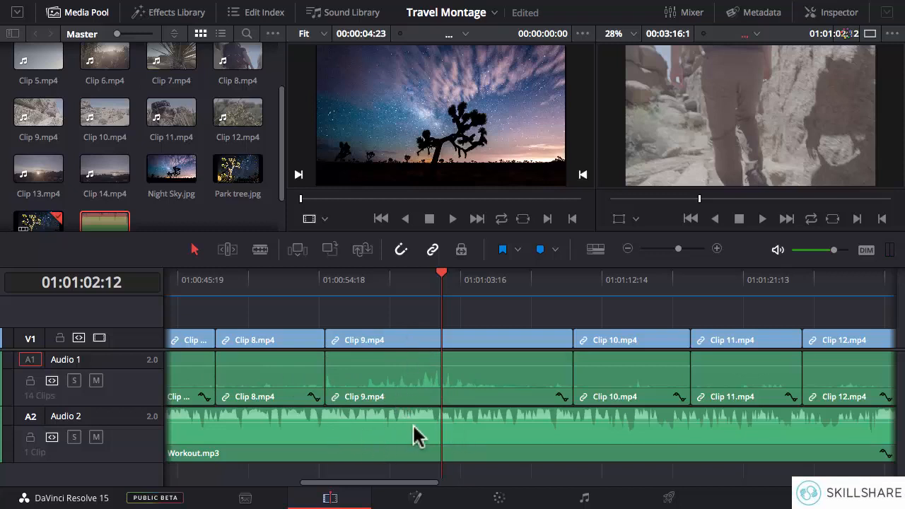
# Step: Delete the Audio 1 track holding the video clips' own sound
pyautogui.rightClick(130, 380)
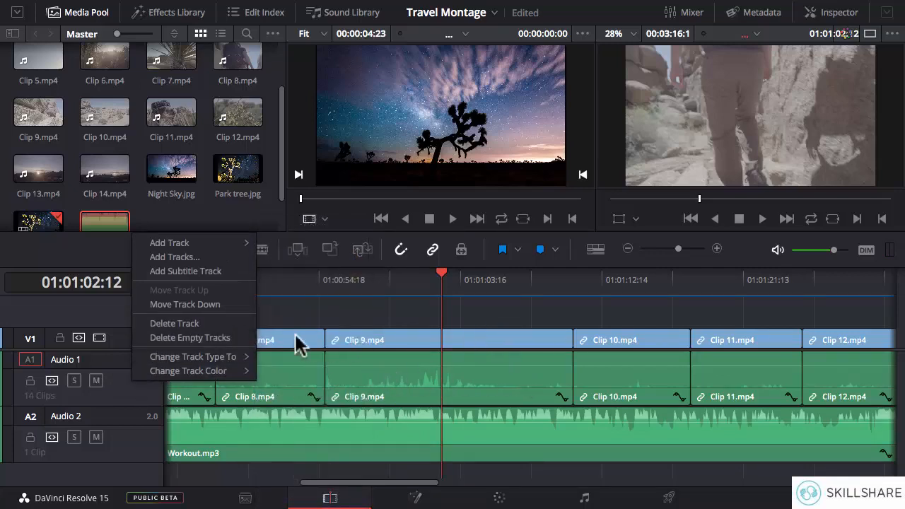
pyautogui.click(195, 328)
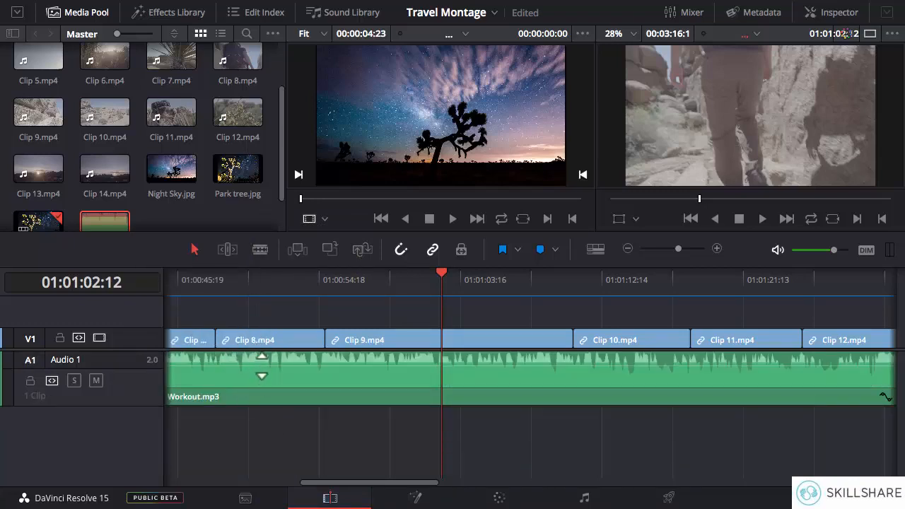
# Step: Split Workout.mp3 with the Blade tool where Night Sky.jpg ends on the video track
pyautogui.click(628, 250)
pyautogui.click(628, 250)
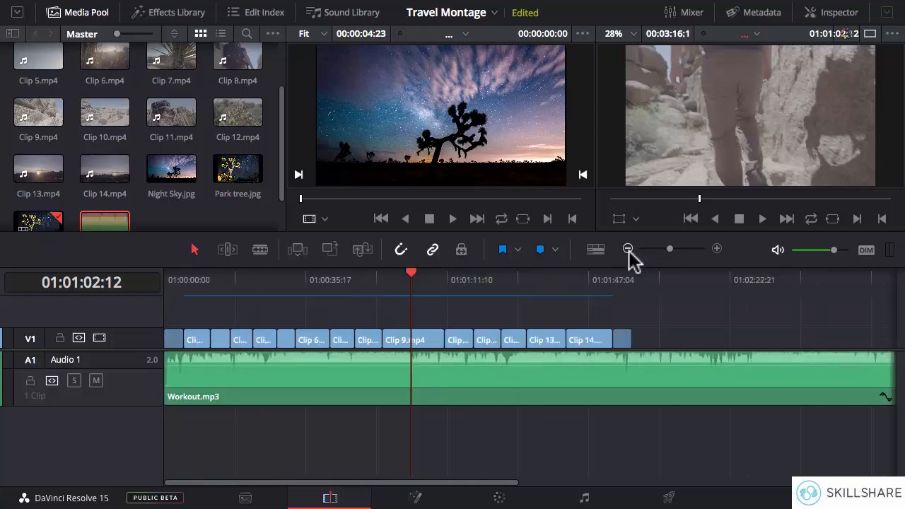
pyautogui.click(628, 250)
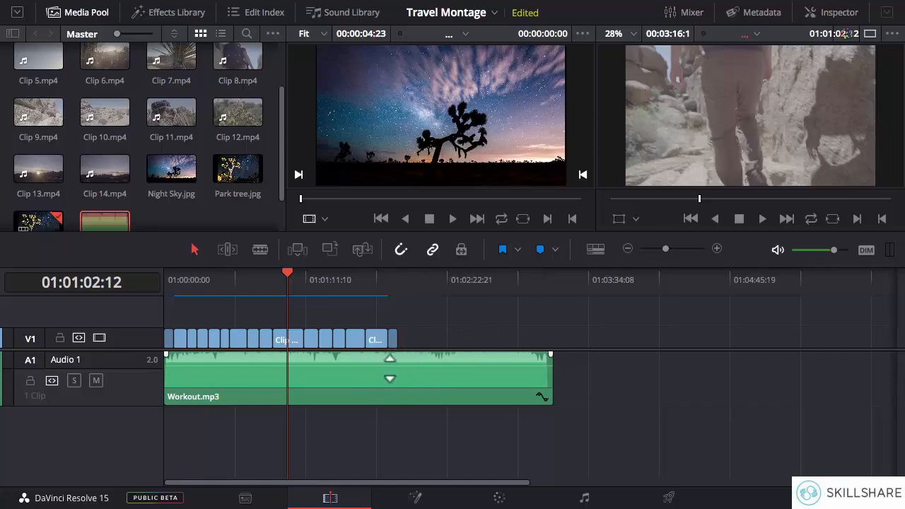
pyautogui.press('super+equal')
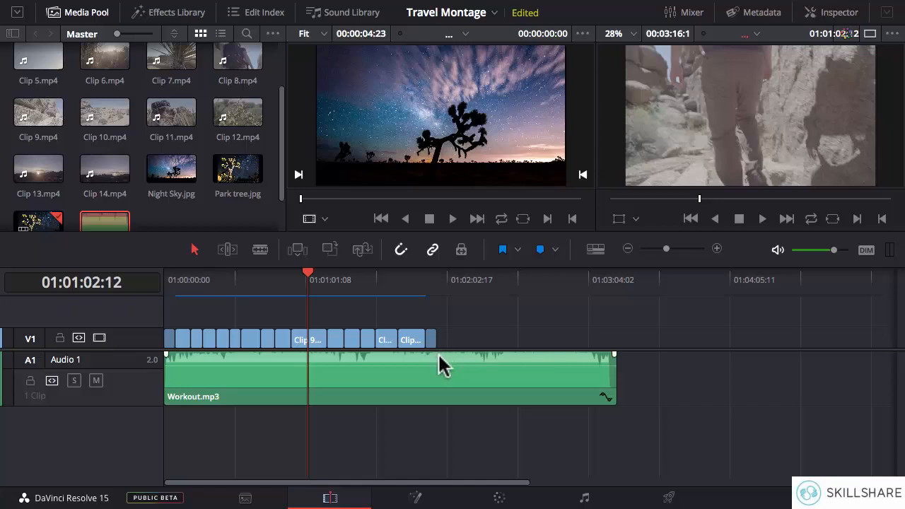
pyautogui.scroll(5, 440, 364)
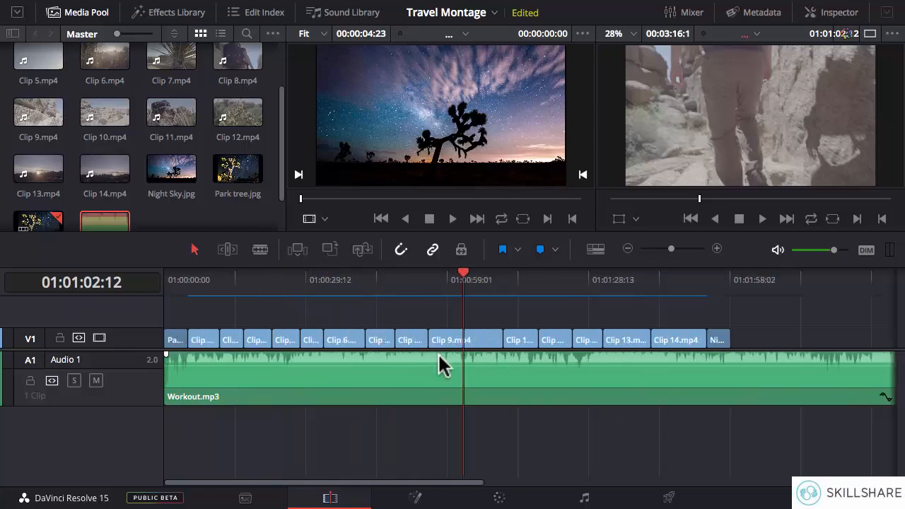
pyautogui.press('super+=')
pyautogui.moveTo(445, 482); pyautogui.dragTo(603, 487)
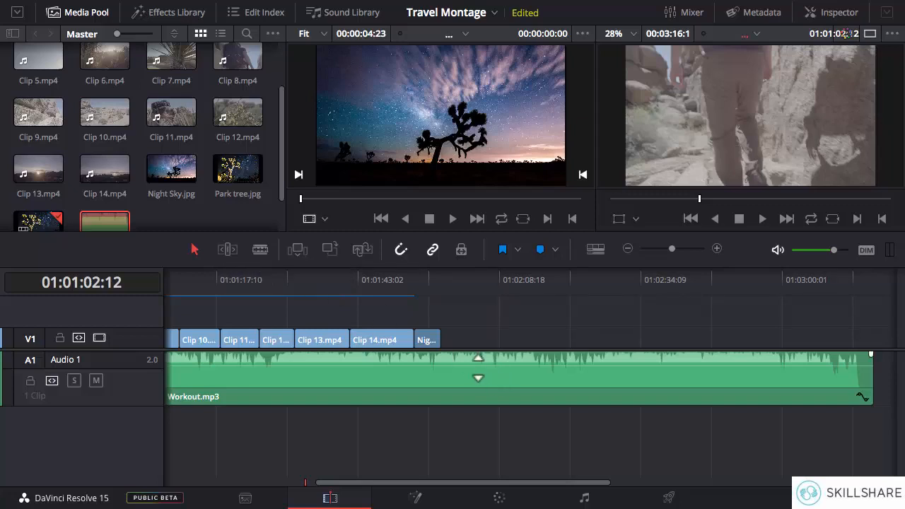
pyautogui.press('b')
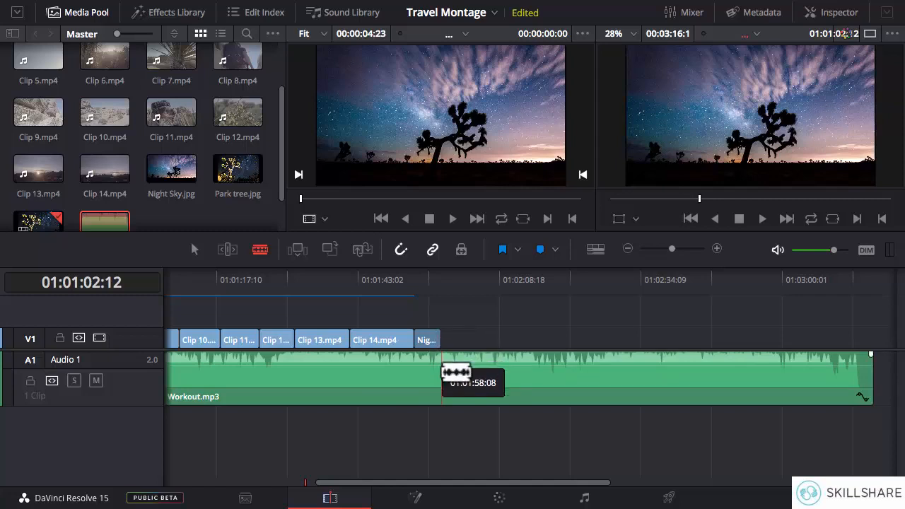
pyautogui.click(443, 373)
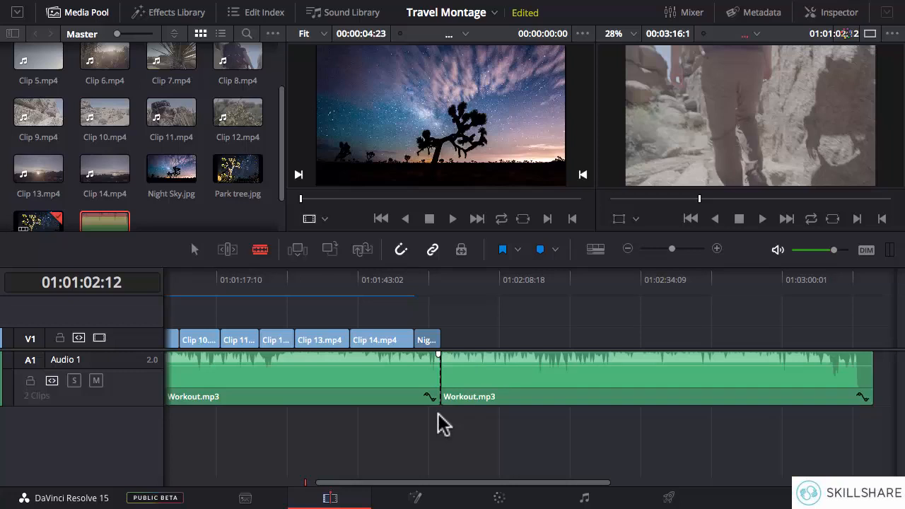
# Step: Delete the leftover section of Workout.mp3 that extends past the end of Night Sky.jpg
pyautogui.press('a')
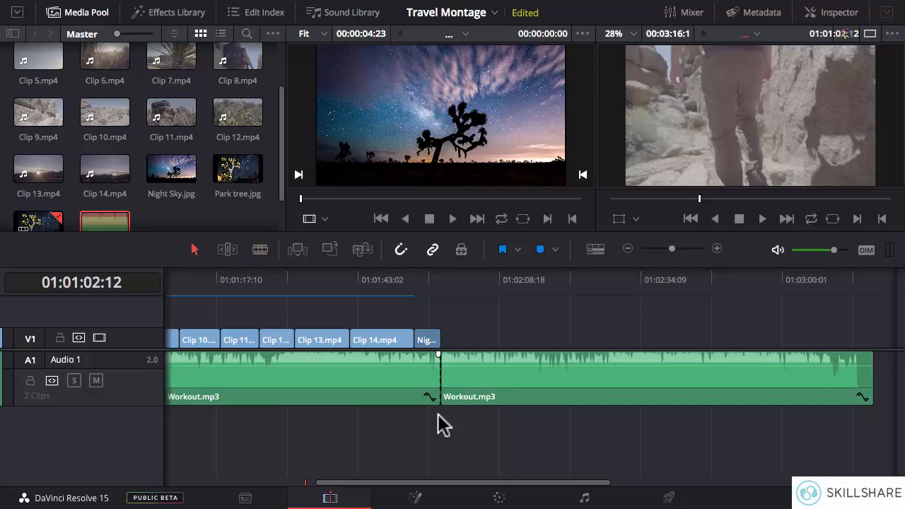
pyautogui.click(530, 385)
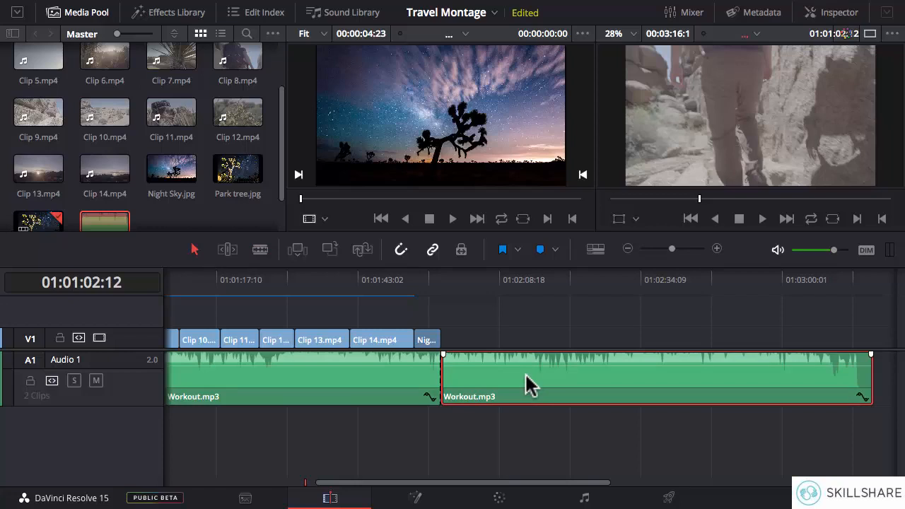
pyautogui.press('Delete')
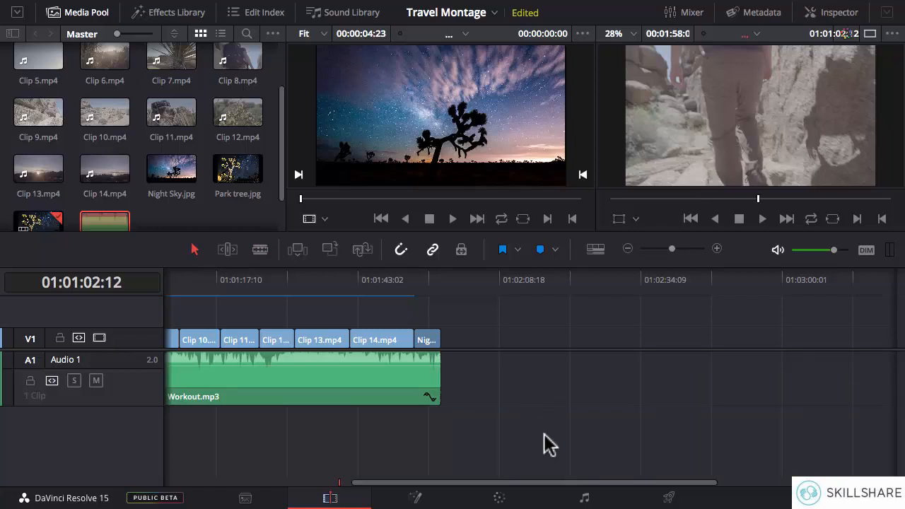
# Step: Set the playhead at the end of the timeline, 01:01:58:08, and check the music track against the video from end to start
pyautogui.moveTo(559, 483); pyautogui.dragTo(505, 485)
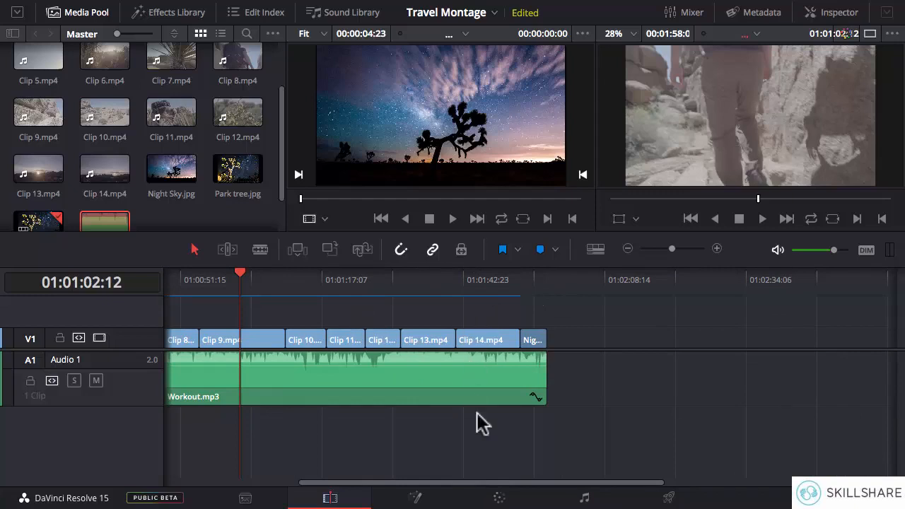
pyautogui.moveTo(495, 486); pyautogui.dragTo(402, 485)
pyautogui.click(734, 286)
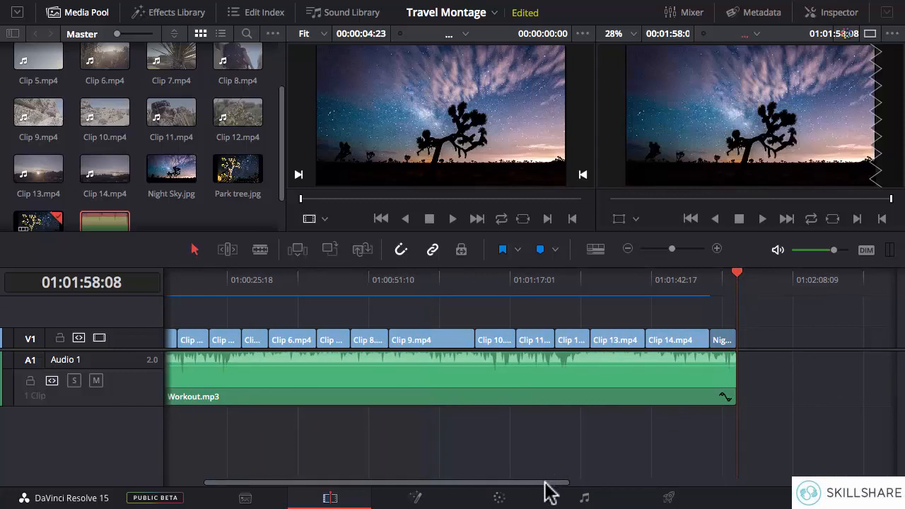
pyautogui.moveTo(550, 490); pyautogui.dragTo(493, 489)
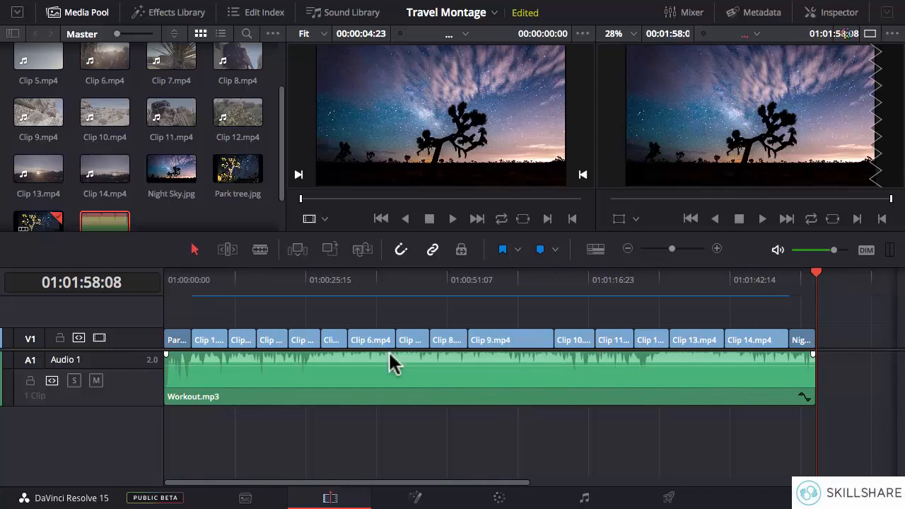
pyautogui.hotkey('ctrl', '=')
pyautogui.hotkey('ctrl', '=')
pyautogui.hotkey('ctrl', '=')
pyautogui.hotkey('ctrl', '=')
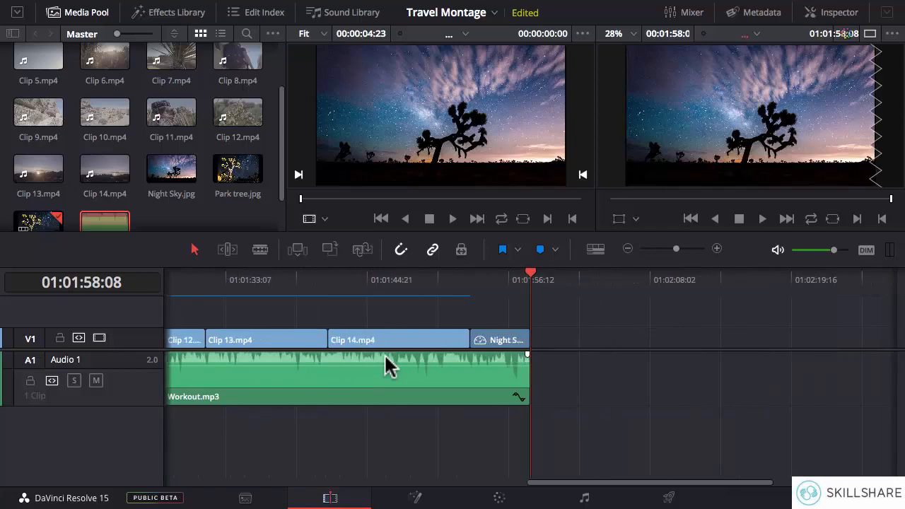
pyautogui.moveTo(661, 482); pyautogui.dragTo(162, 360)
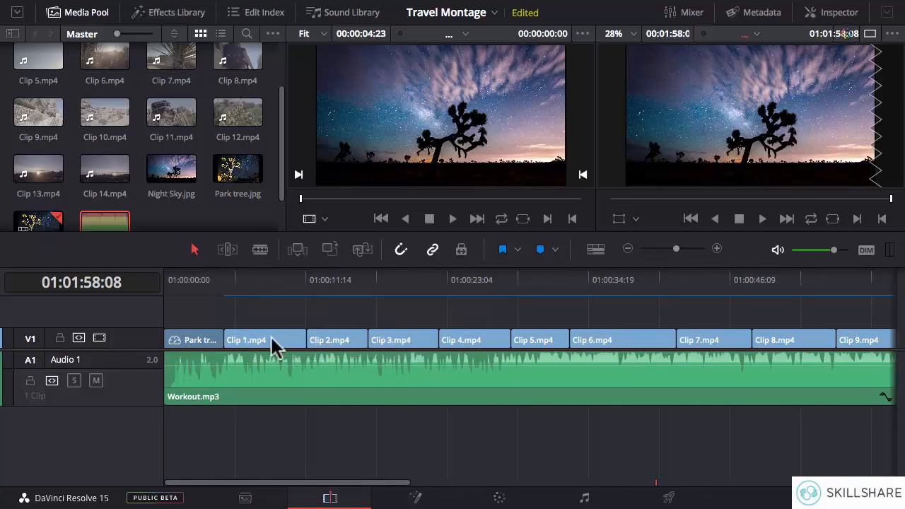
# Step: Set the playhead to 01:00:07:06 within Clip 1.mp4 and split that clip with the Blade tool near its beginning, at about 01:00:05:19
pyautogui.press('super+minus')
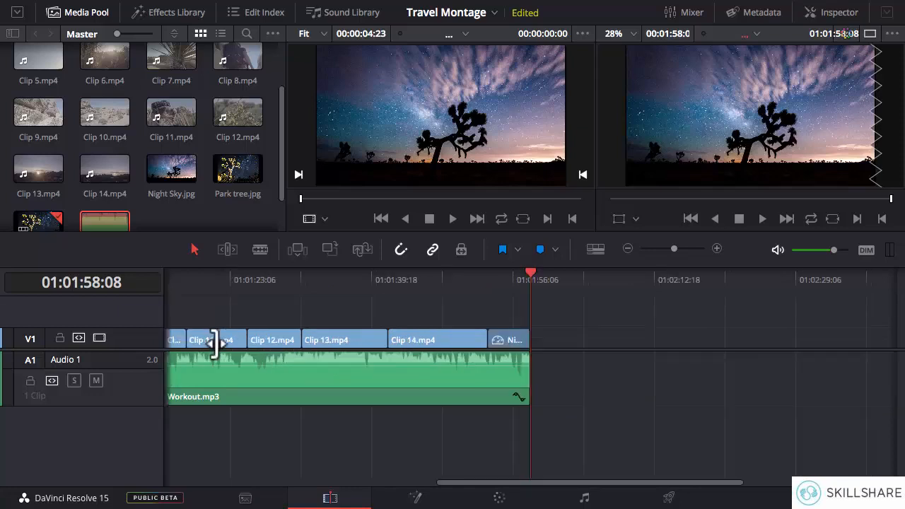
pyautogui.press('super+equal')
pyautogui.press('super+equal')
pyautogui.press('super+equal')
pyautogui.press('super+equal')
pyautogui.moveTo(839, 483); pyautogui.dragTo(162, 485)
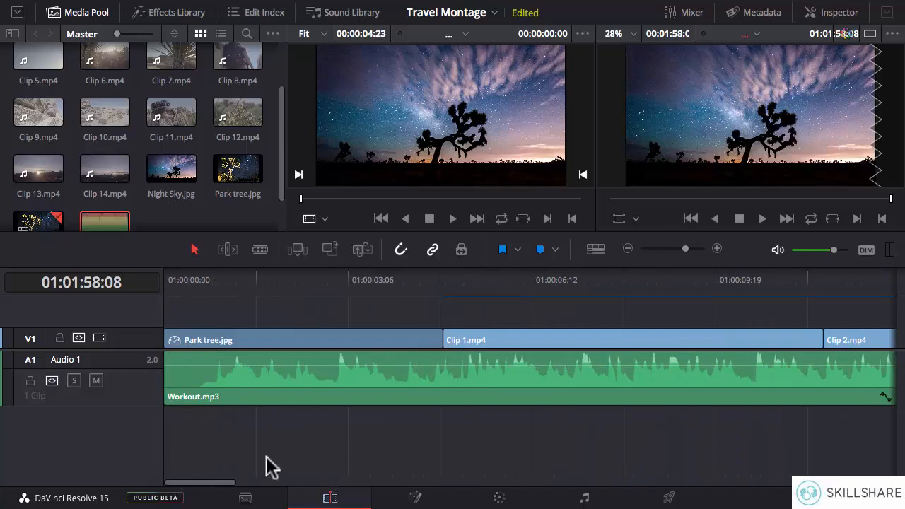
pyautogui.moveTo(219, 483); pyautogui.dragTo(239, 481)
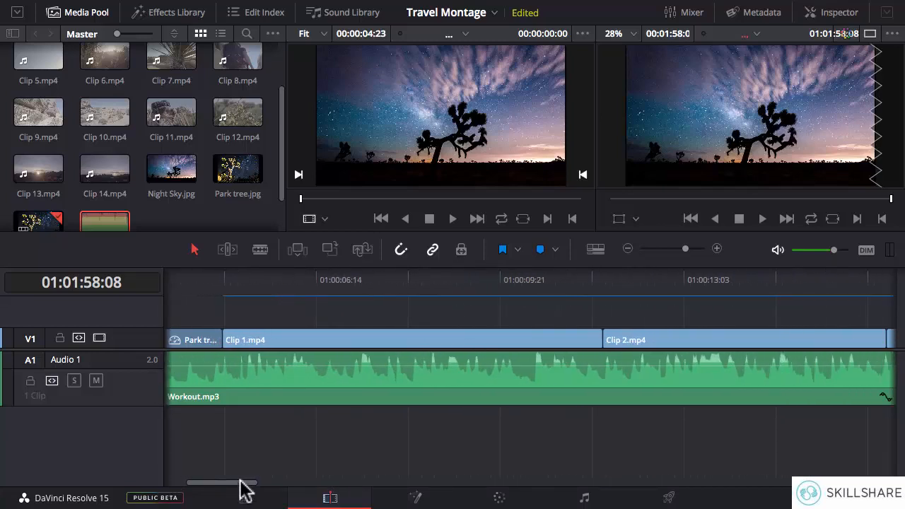
pyautogui.click(352, 280)
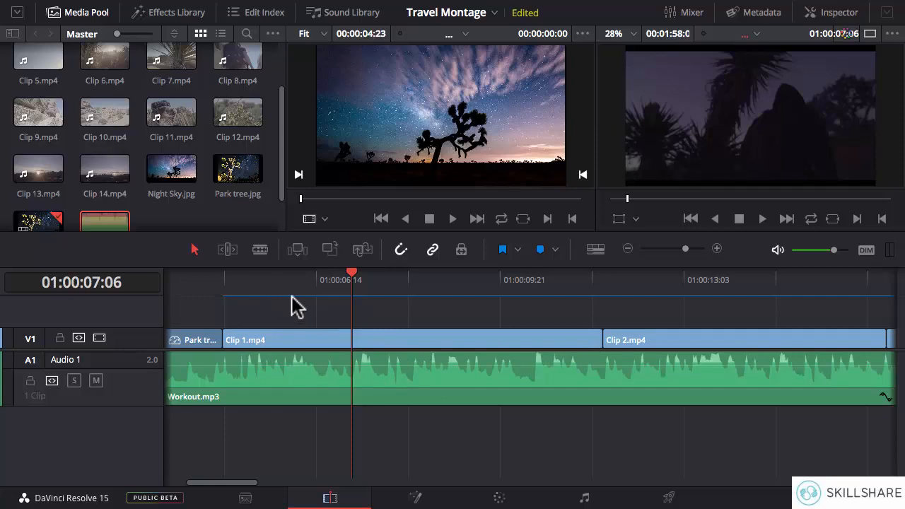
pyautogui.press('b')
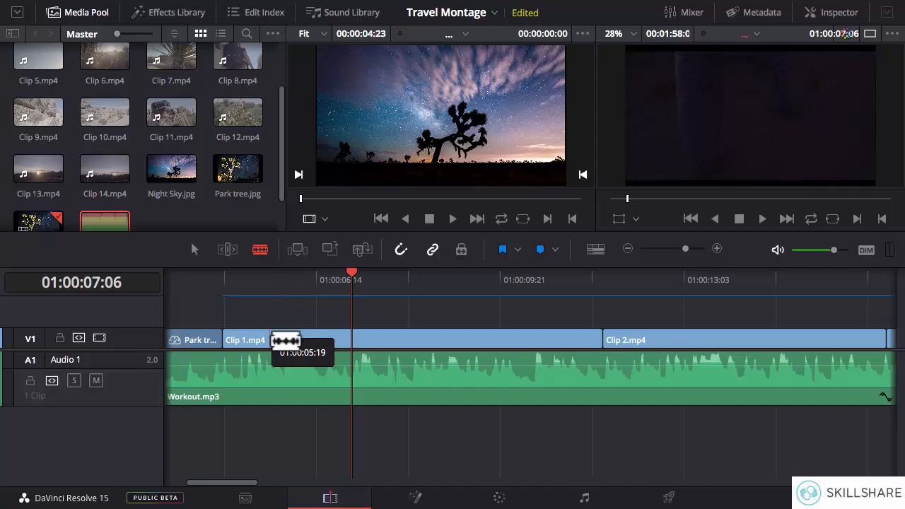
pyautogui.click(278, 341)
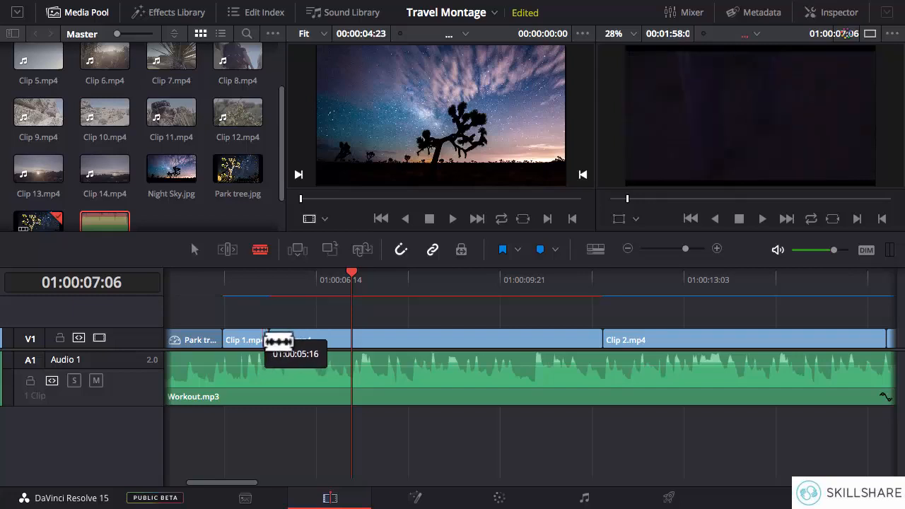
# Step: Ripple delete the short first section of Clip 1.mp4 so the remaining clips close up against the Park tree still
pyautogui.press('a')
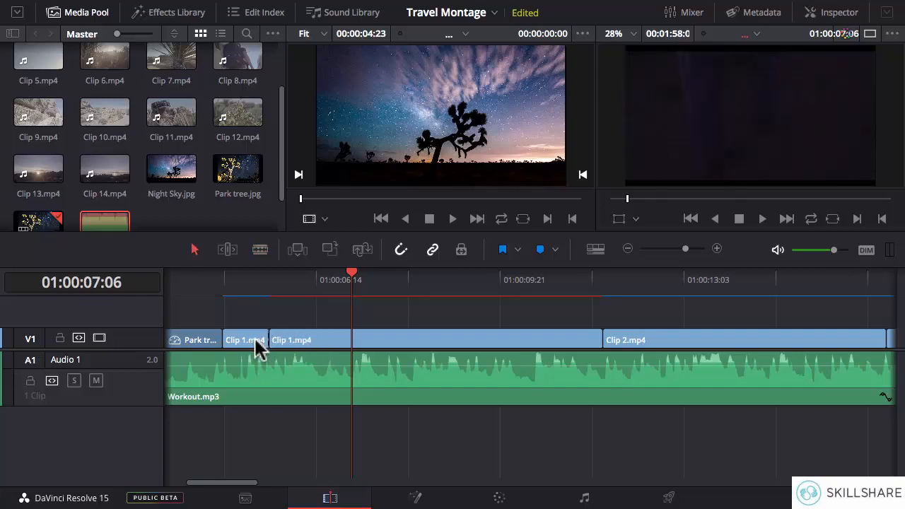
pyautogui.click(258, 346)
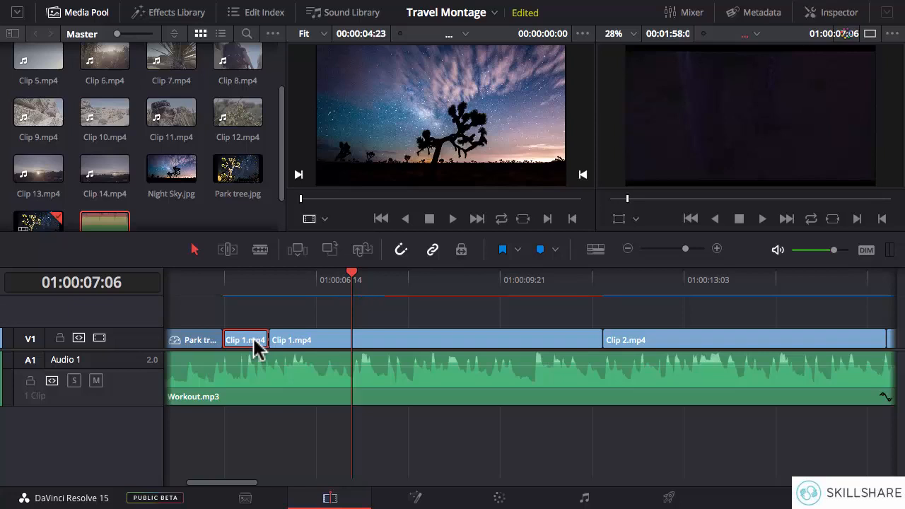
pyautogui.press('BackSpace')
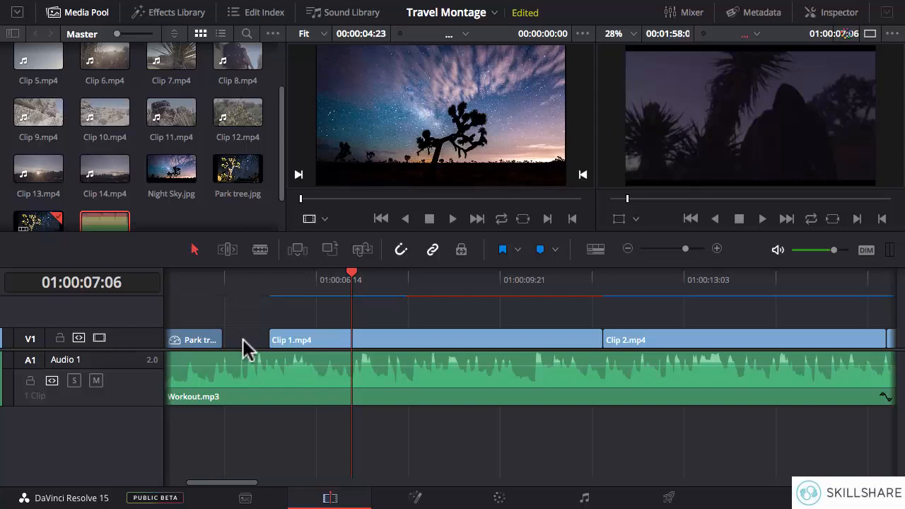
pyautogui.press('super+z')
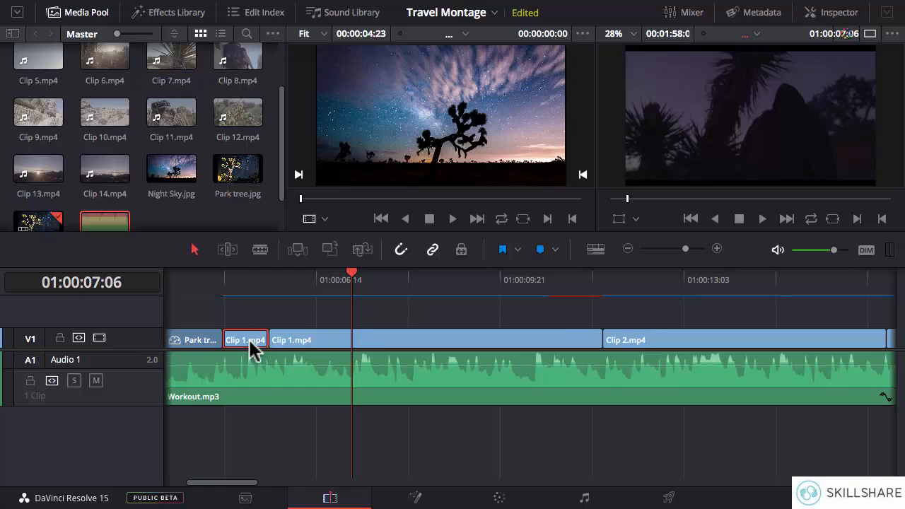
pyautogui.press('Delete')
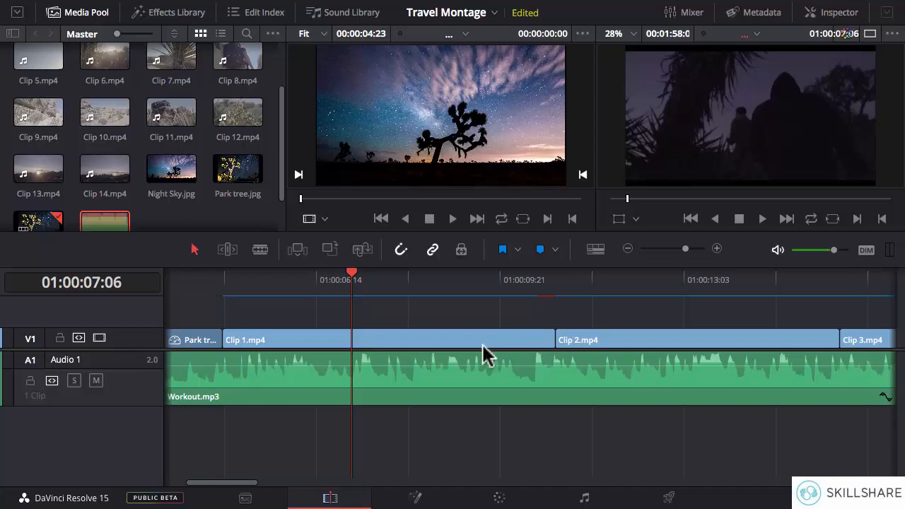
# Step: Split Clip 1.mp4 near its end with the Blade tool and ripple delete the short leftover piece before Clip 2.mp4
pyautogui.click(261, 251)
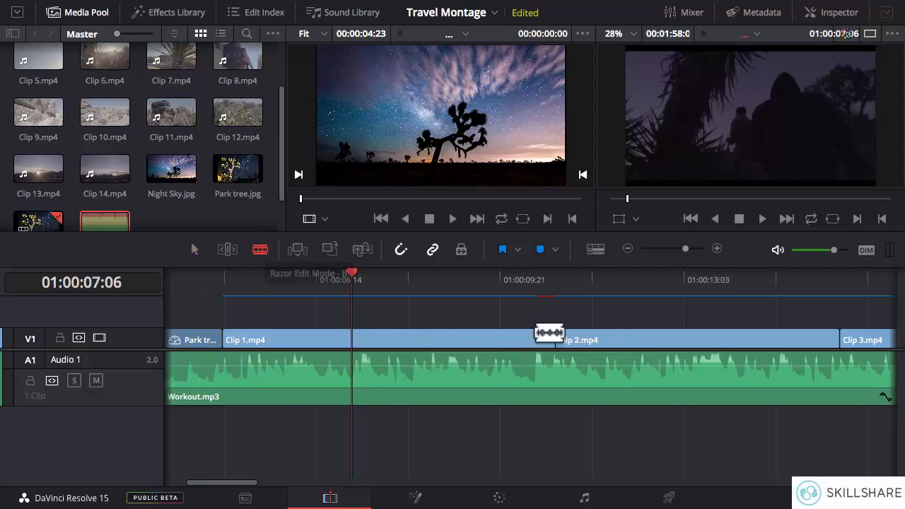
pyautogui.click(511, 341)
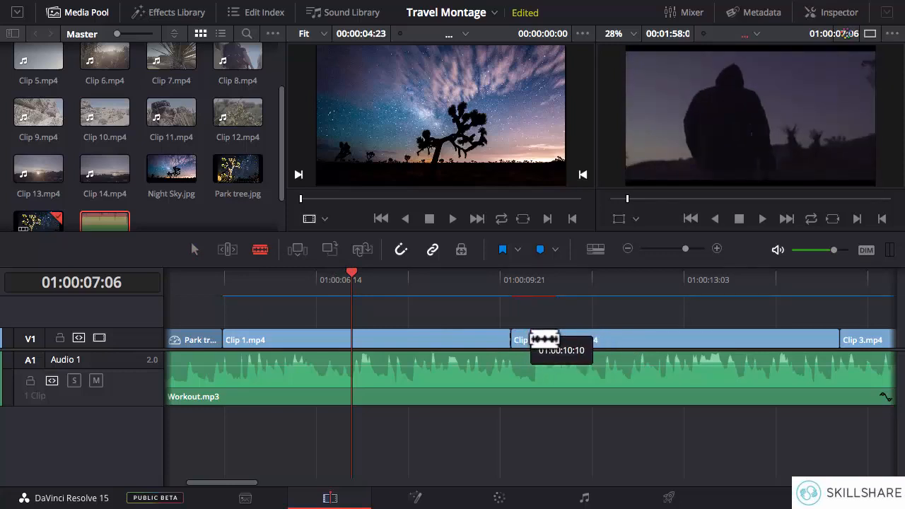
pyautogui.click(548, 341)
pyautogui.press('a')
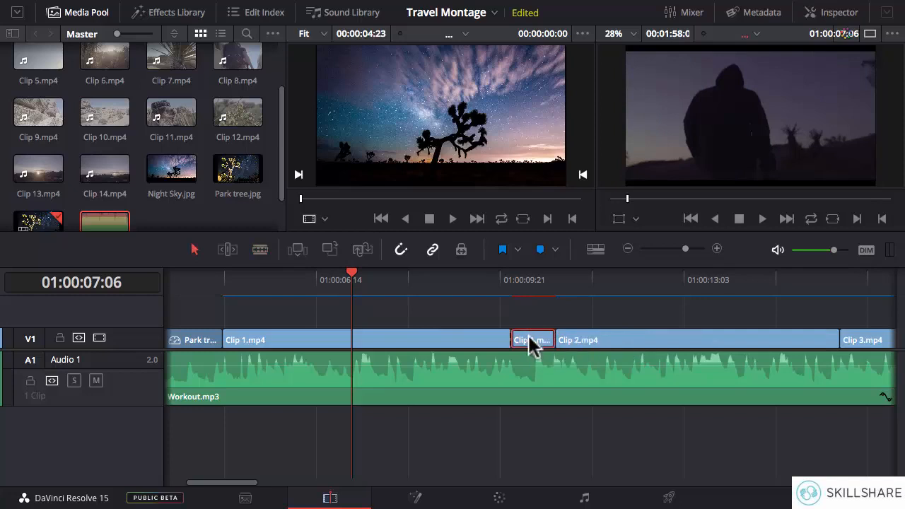
pyautogui.press('Delete')
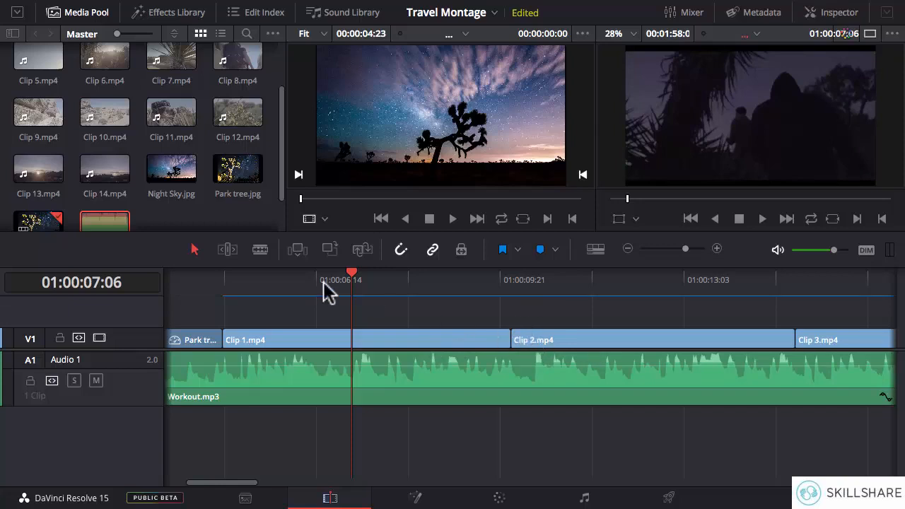
# Step: Shorten the end of Clip 1.mp4 and both ends of Clip 2.mp4 in Selection mode, leaving gaps between the clips
pyautogui.click(510, 340)
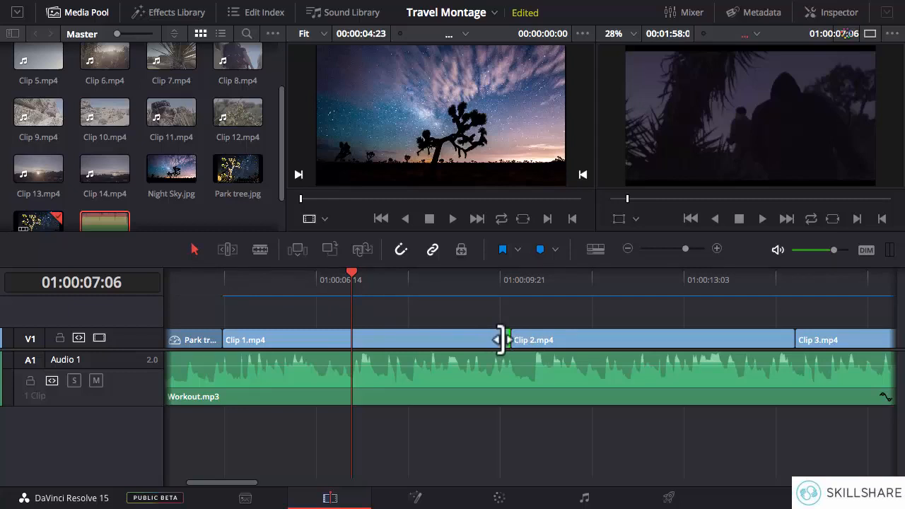
pyautogui.moveTo(501, 340); pyautogui.dragTo(459, 341)
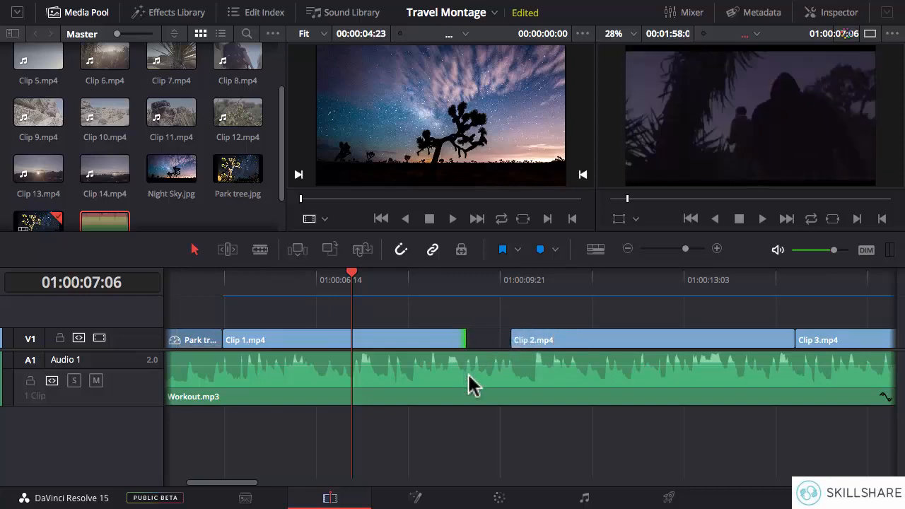
pyautogui.click(515, 338)
pyautogui.moveTo(518, 338); pyautogui.dragTo(542, 338)
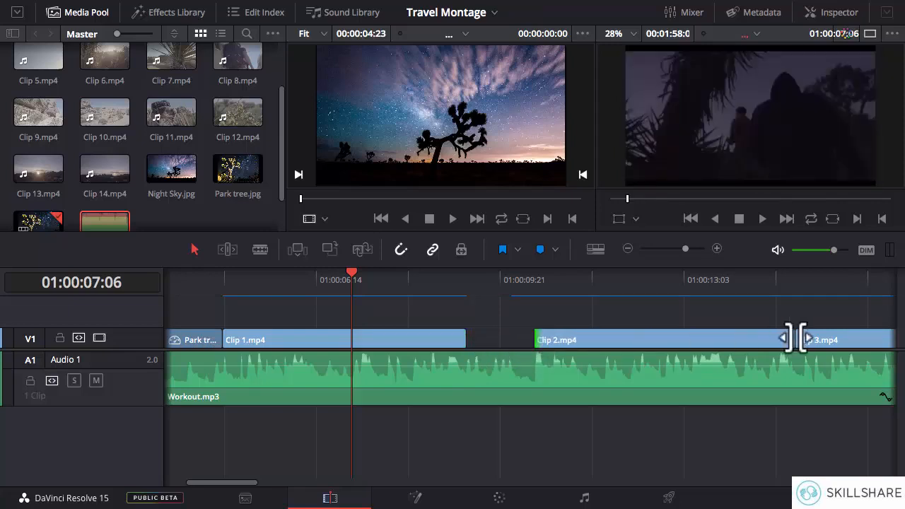
pyautogui.click(787, 338)
pyautogui.moveTo(786, 338); pyautogui.dragTo(755, 338)
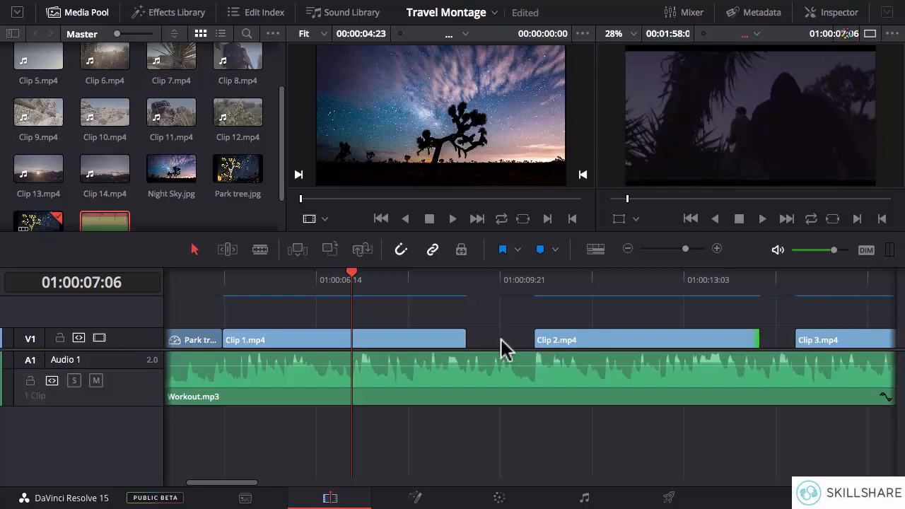
# Step: Remove the empty gaps before and after Clip 2.mp4 so Clips 1 to 3 sit back to back
pyautogui.click(495, 343)
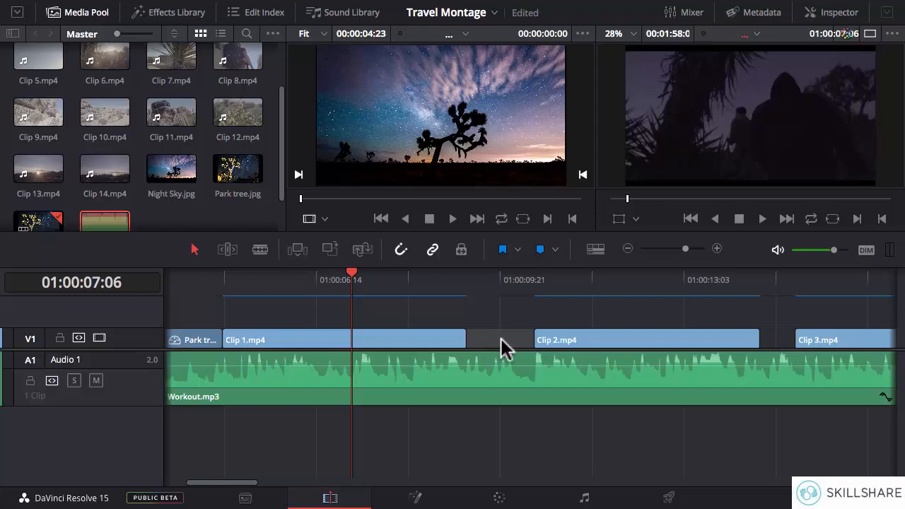
pyautogui.press('Delete')
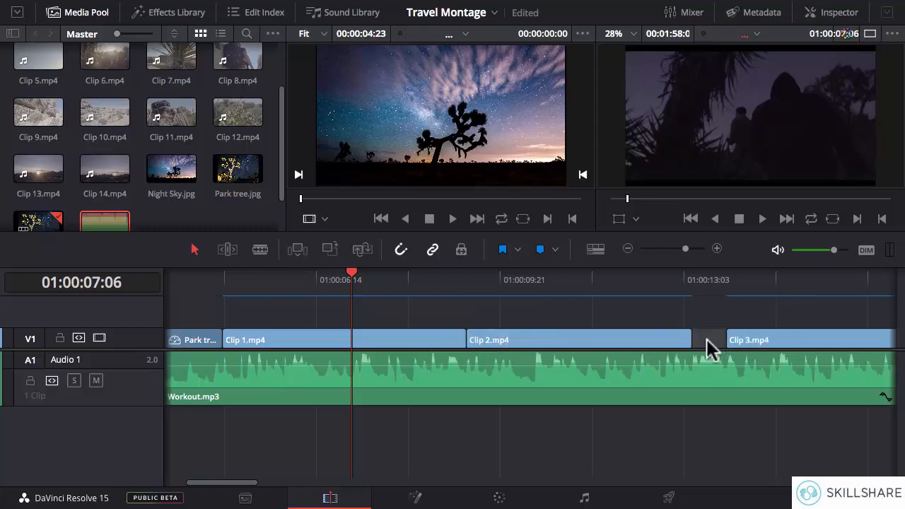
pyautogui.press('Delete')
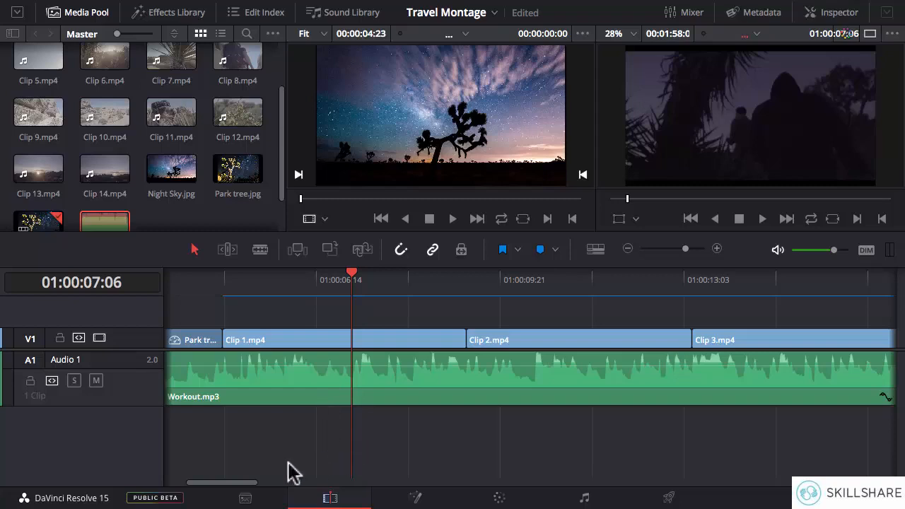
# Step: Ripple trim the start and end of Clip 2.mp4 in Trim Edit mode, leaving no gaps
pyautogui.moveTo(253, 486)
pyautogui.mouseDown()
pyautogui.moveTo(314, 487)
pyautogui.moveTo(264, 487)
pyautogui.mouseUp()
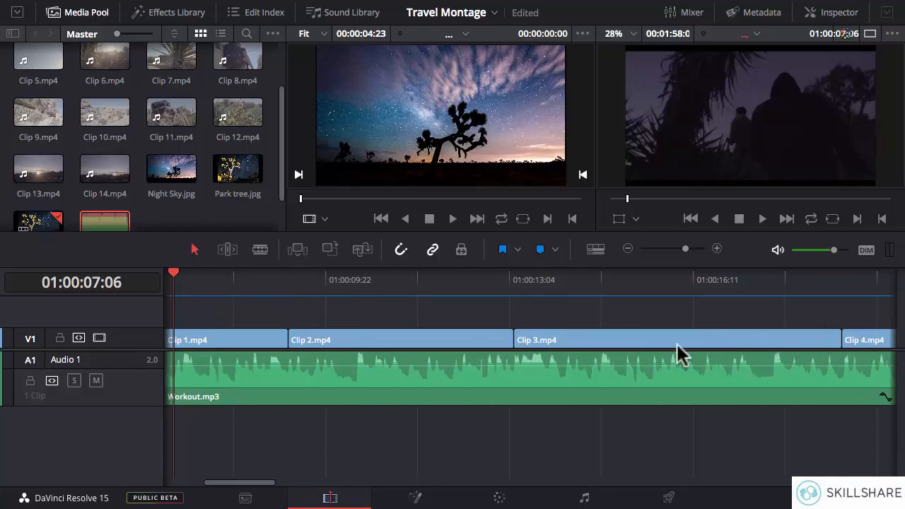
pyautogui.click(230, 251)
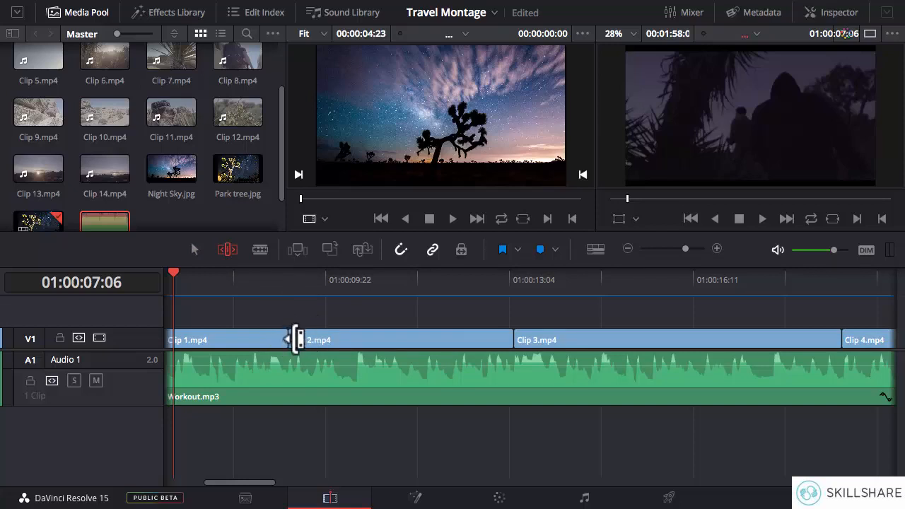
pyautogui.moveTo(298, 339); pyautogui.dragTo(314, 338)
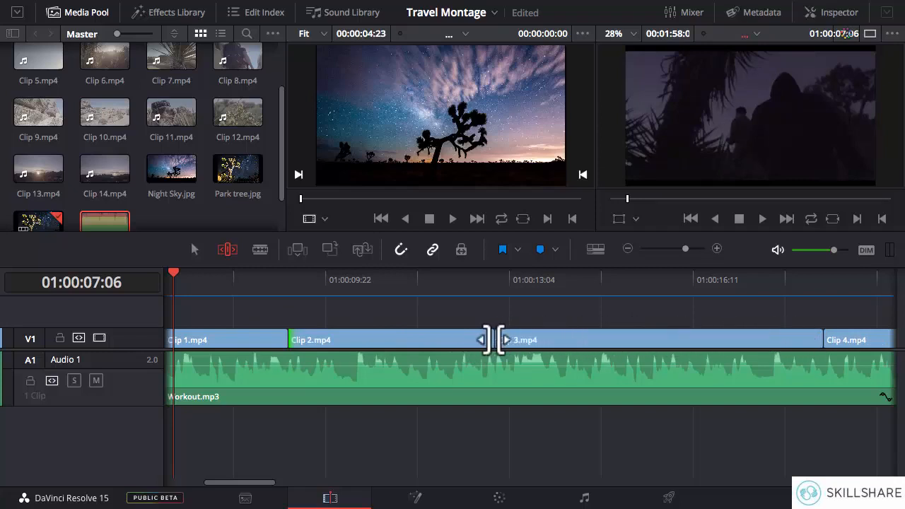
pyautogui.moveTo(481, 340); pyautogui.dragTo(460, 340)
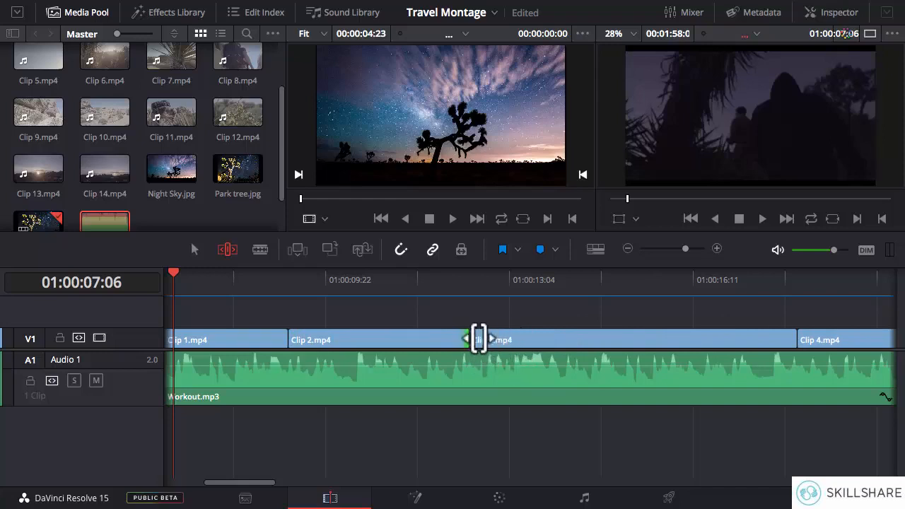
# Step: Ripple trim the start and end of Clip 3.mp4 and the start of Clip 4.mp4
pyautogui.click(480, 342)
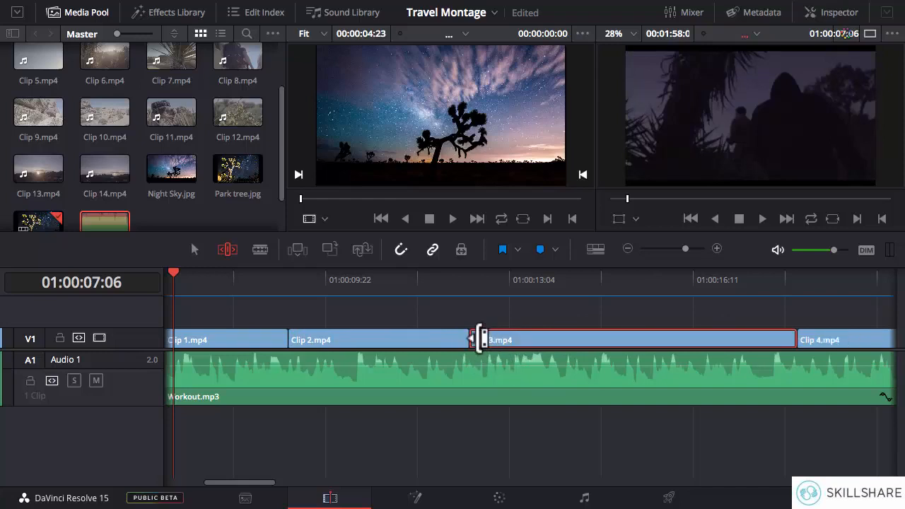
pyautogui.moveTo(481, 340); pyautogui.dragTo(521, 338)
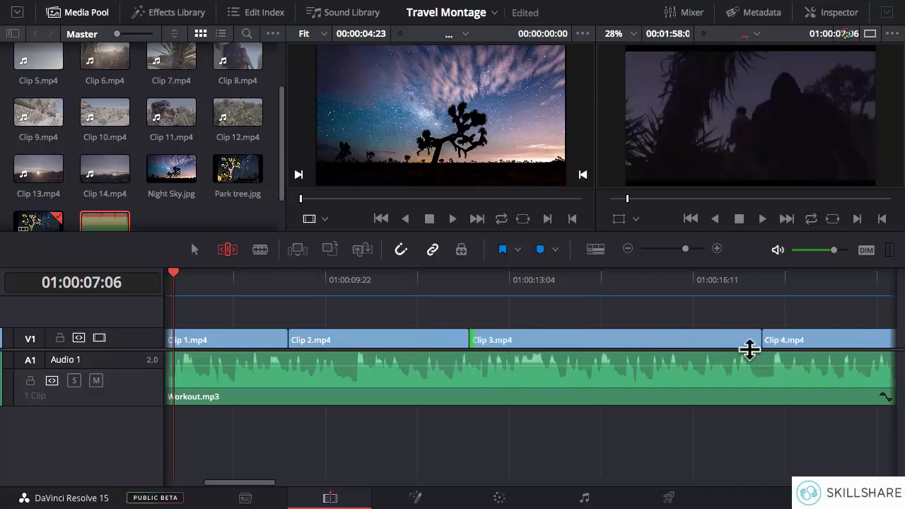
pyautogui.moveTo(751, 337)
pyautogui.mouseDown()
pyautogui.moveTo(695, 339)
pyautogui.moveTo(744, 339)
pyautogui.mouseUp()
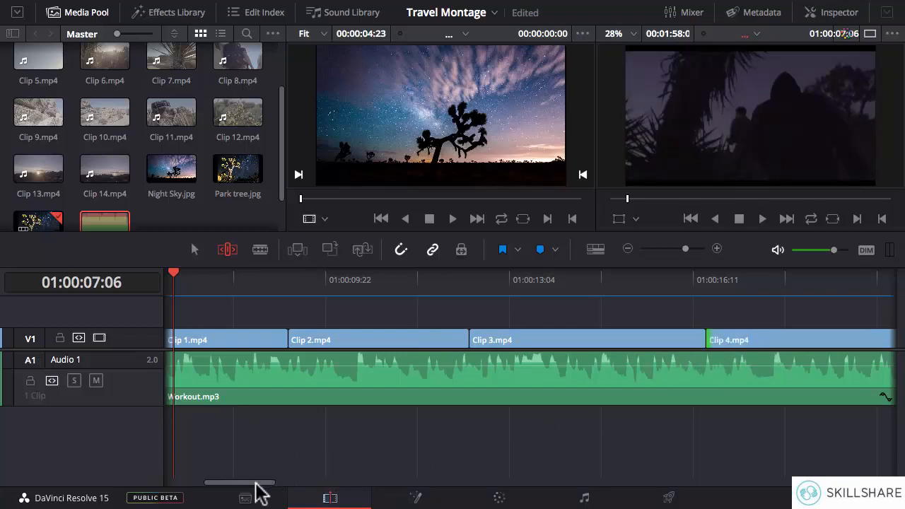
# Step: Ripple trim the end of Clip 4.mp4, both ends of Clip 5.mp4 and the start of Clip 6.mp4
pyautogui.moveTo(253, 484); pyautogui.dragTo(305, 484)
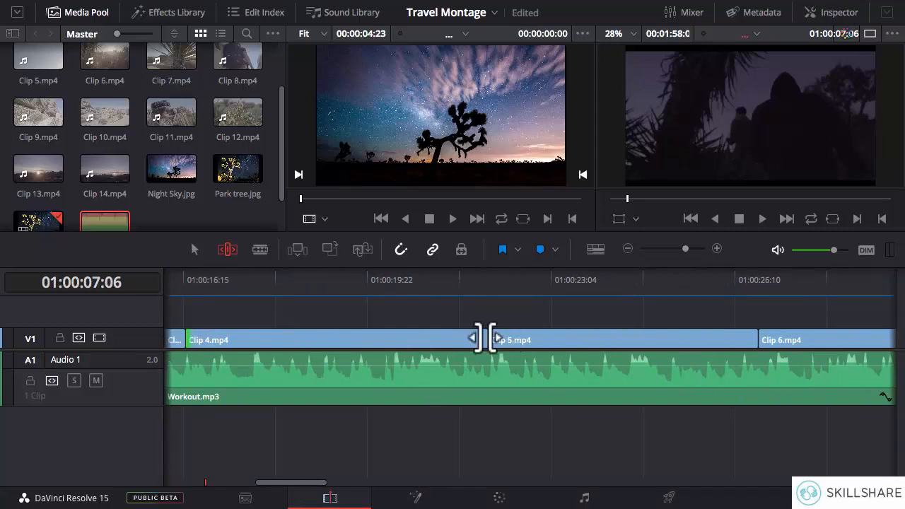
pyautogui.moveTo(480, 338); pyautogui.dragTo(427, 340)
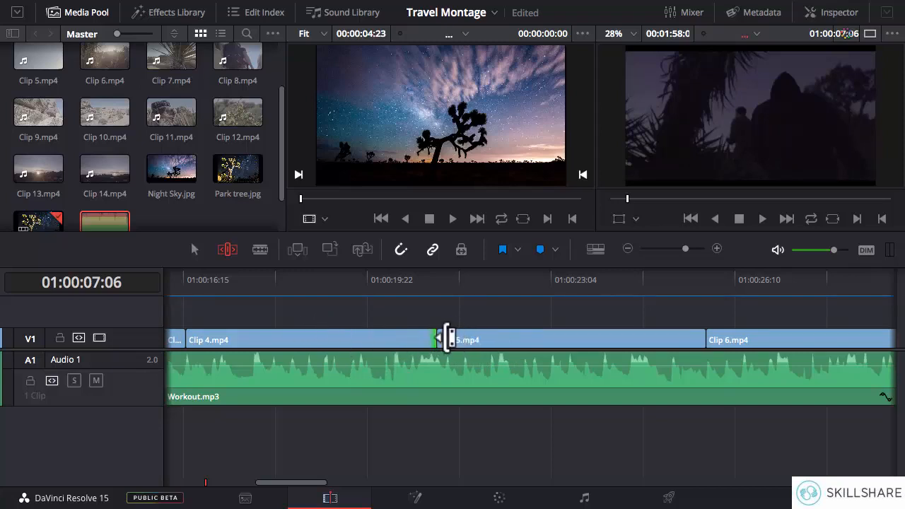
pyautogui.moveTo(447, 340); pyautogui.dragTo(491, 339)
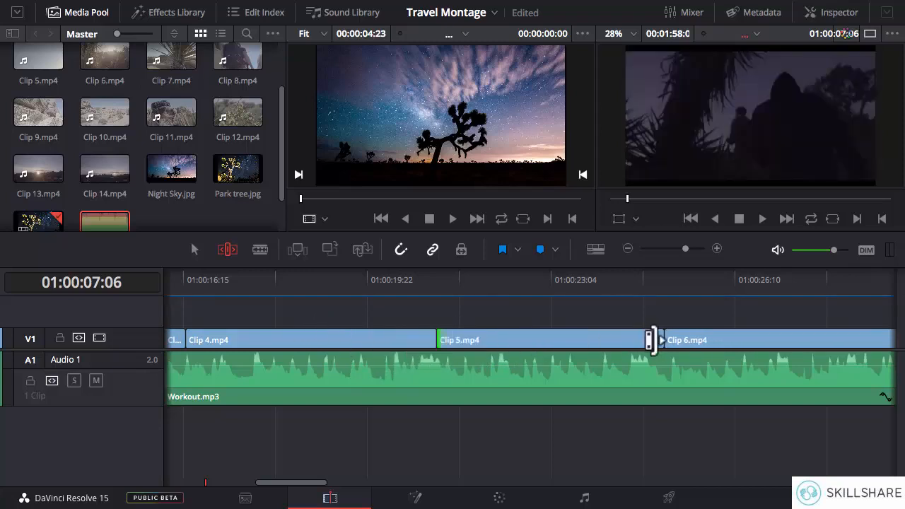
pyautogui.moveTo(653, 340)
pyautogui.mouseDown()
pyautogui.moveTo(604, 344)
pyautogui.moveTo(668, 341)
pyautogui.mouseUp()
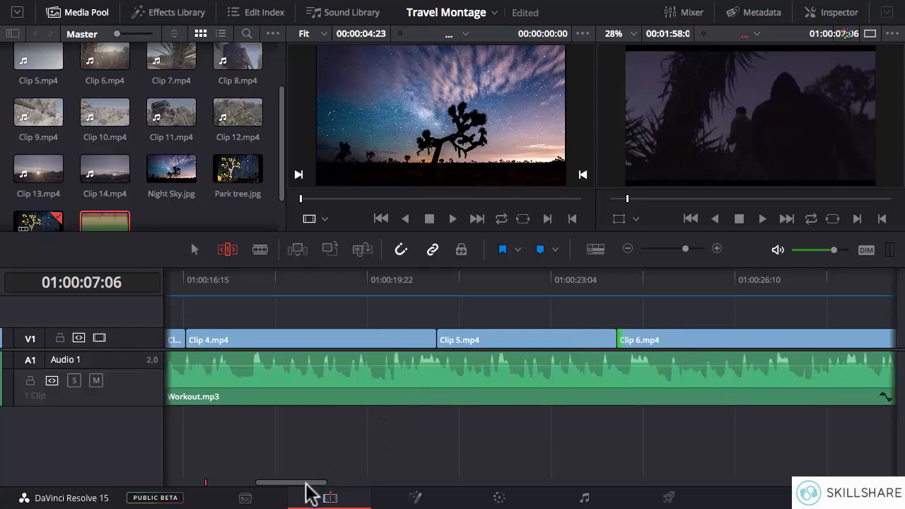
# Step: Ripple trim the end of Clip 6.mp4, both ends of Clip 7.mp4 and the end of Clip 8.mp4
pyautogui.moveTo(306, 485); pyautogui.dragTo(354, 485)
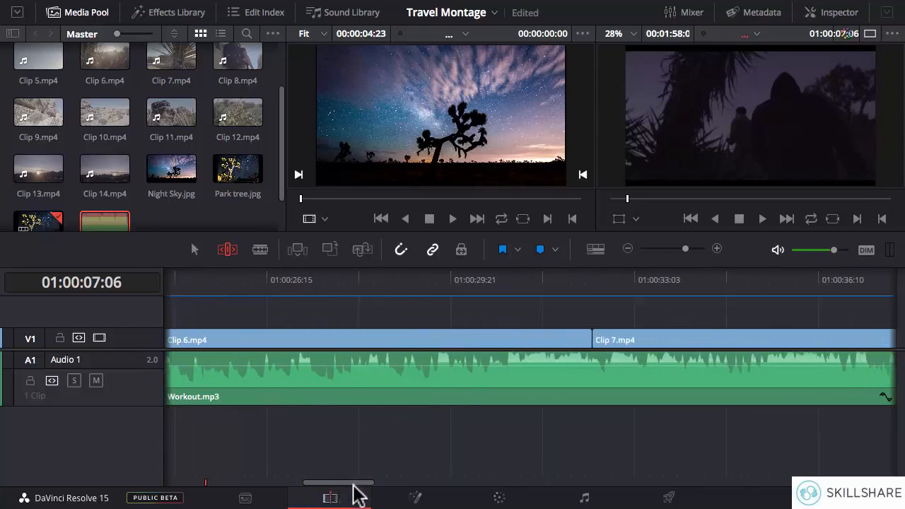
pyautogui.moveTo(584, 339); pyautogui.dragTo(547, 339)
pyautogui.click(505, 338)
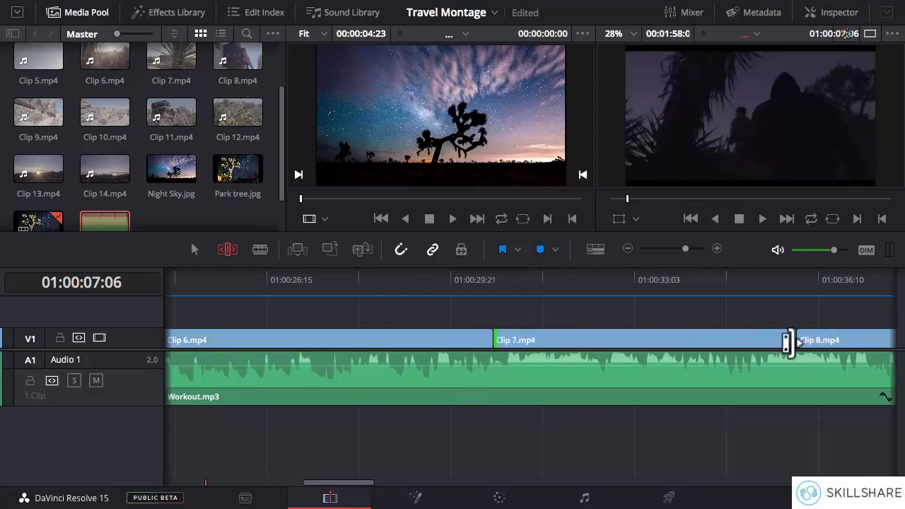
pyautogui.moveTo(786, 341); pyautogui.dragTo(728, 341)
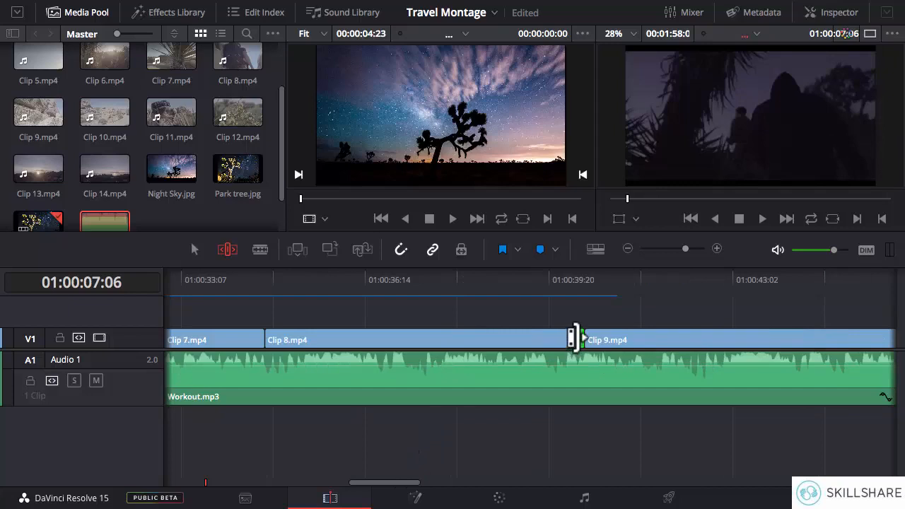
pyautogui.moveTo(576, 339); pyautogui.dragTo(542, 341)
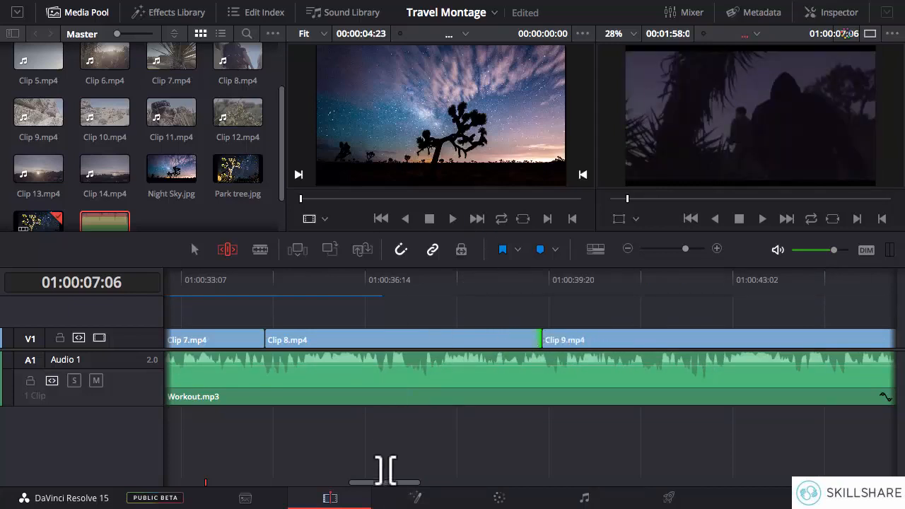
# Step: Ripple trim the start of Clip 9.mp4 and shorten the following clips up to the end of Clip 12.mp4
pyautogui.moveTo(400, 490); pyautogui.dragTo(431, 487)
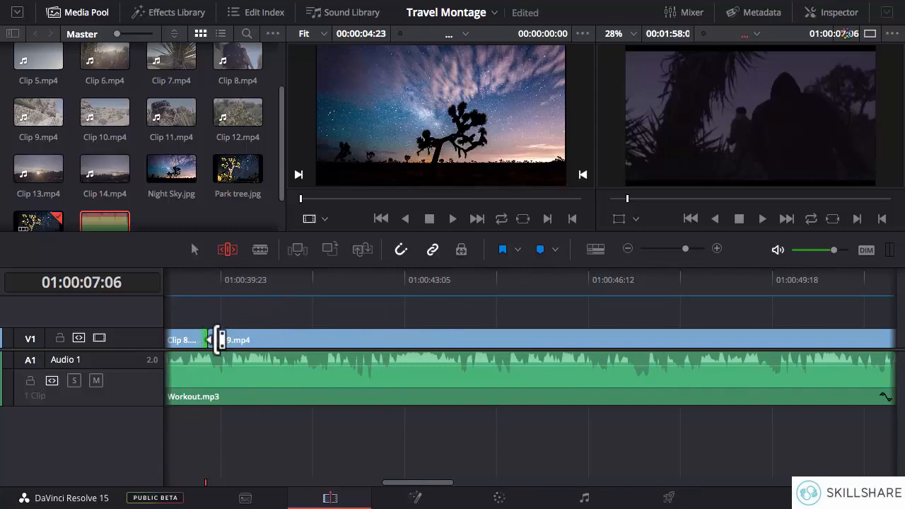
pyautogui.moveTo(217, 340); pyautogui.dragTo(283, 374)
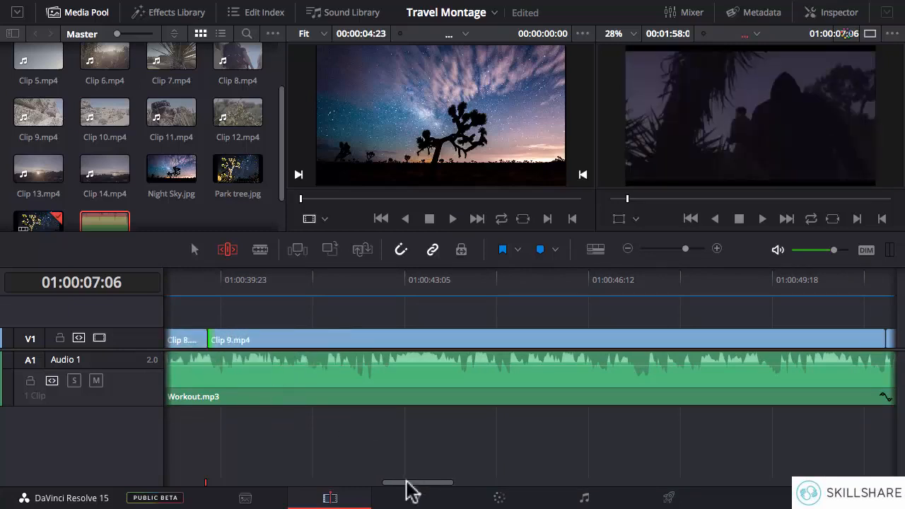
pyautogui.moveTo(404, 485); pyautogui.dragTo(447, 485)
pyautogui.moveTo(446, 345); pyautogui.dragTo(333, 341)
pyautogui.moveTo(748, 341); pyautogui.dragTo(651, 340)
pyautogui.moveTo(480, 484); pyautogui.dragTo(536, 484)
pyautogui.moveTo(333, 341); pyautogui.dragTo(359, 339)
pyautogui.moveTo(584, 341); pyautogui.dragTo(528, 342)
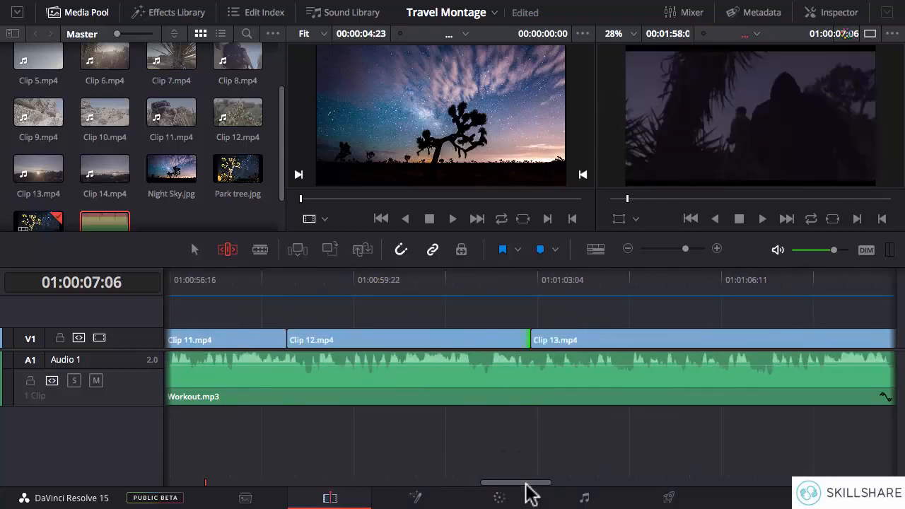
# Step: Ripple trim Clip 13.mp4 and shorten the end of Clip 14.mp4 so it meets Night Sky.jpg at the timeline's end
pyautogui.moveTo(528, 484); pyautogui.dragTo(560, 484)
pyautogui.moveTo(215, 343); pyautogui.dragTo(277, 342)
pyautogui.moveTo(694, 340); pyautogui.dragTo(674, 340)
pyautogui.moveTo(558, 484); pyautogui.dragTo(616, 485)
pyautogui.moveTo(737, 340); pyautogui.dragTo(443, 340)
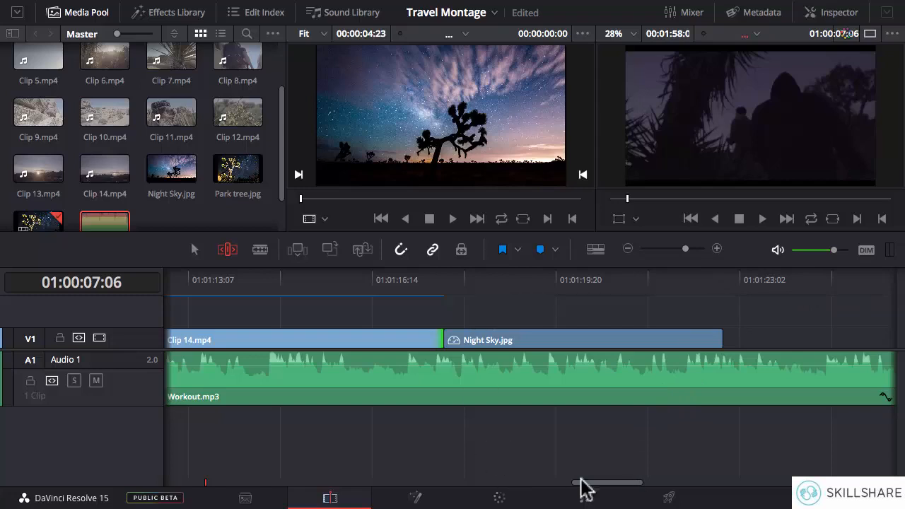
pyautogui.moveTo(612, 481); pyautogui.dragTo(657, 481)
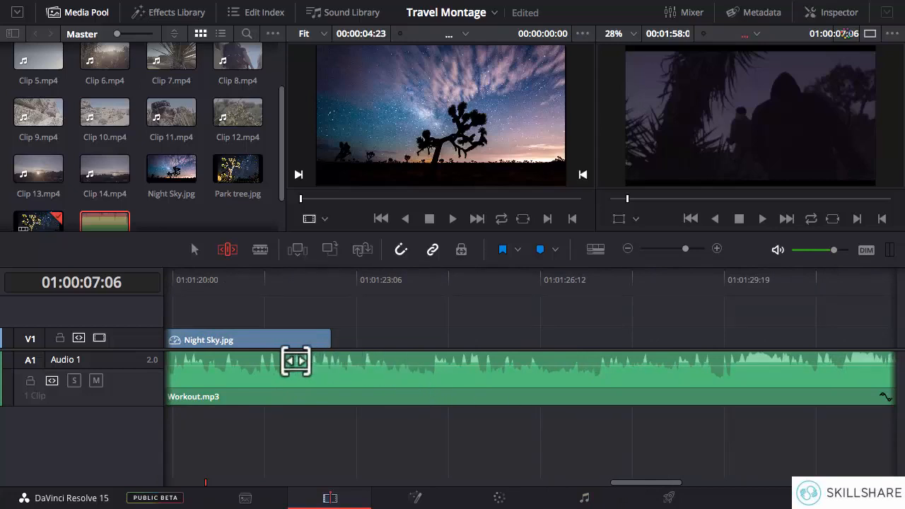
# Step: Cut Workout.mp3 at the end of Night Sky.jpg, 01:01:22:20, and delete the leftover music after the cut
pyautogui.press('b')
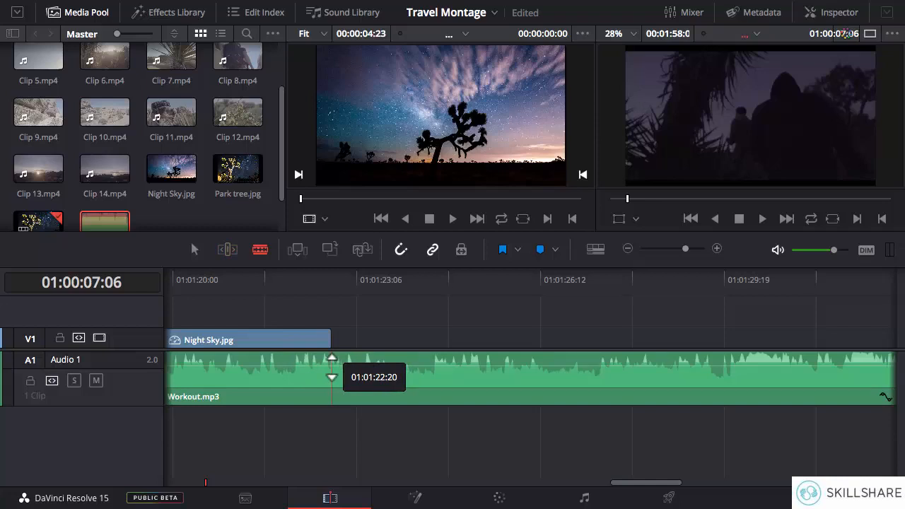
pyautogui.click(331, 368)
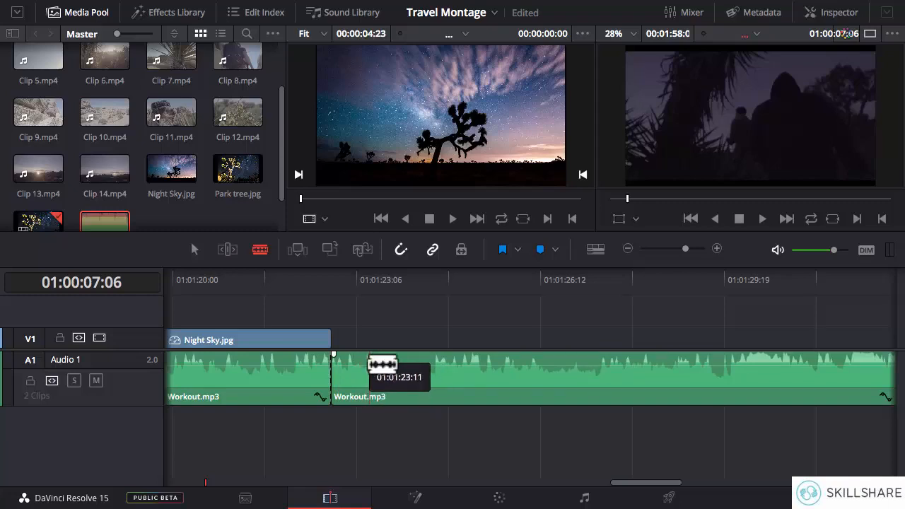
pyautogui.press('a')
pyautogui.click(373, 369)
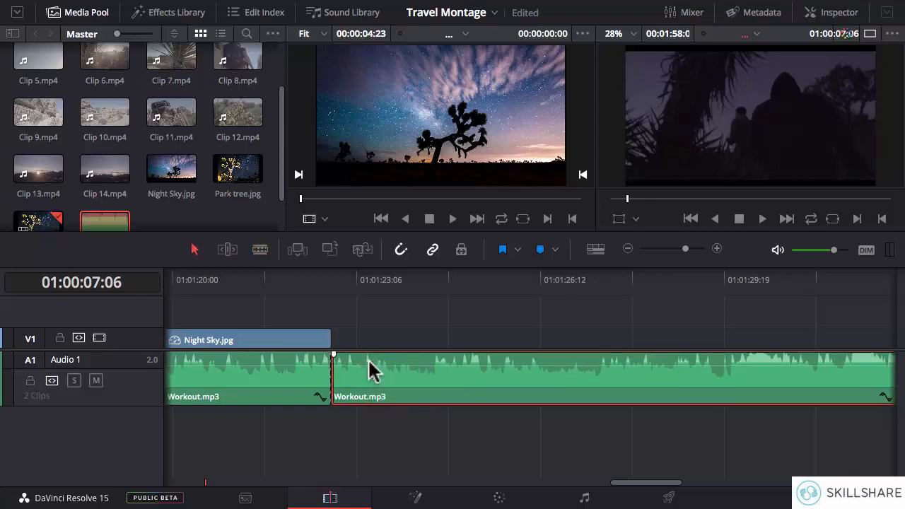
pyautogui.press('Delete')
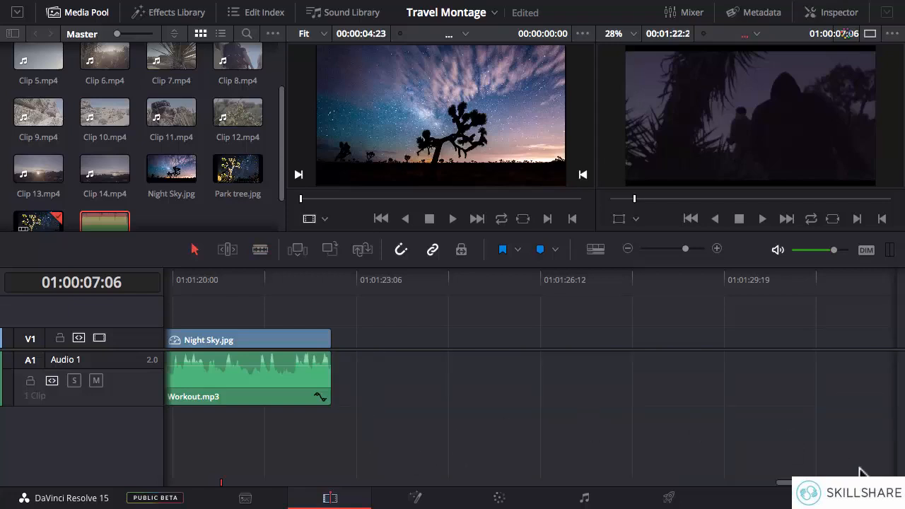
# Step: Add a fade-in to the start of Workout.mp3, ending slightly past 01:00:03:06, and play the timeline from the beginning
pyautogui.moveTo(785, 483); pyautogui.dragTo(172, 485)
pyautogui.click(167, 285)
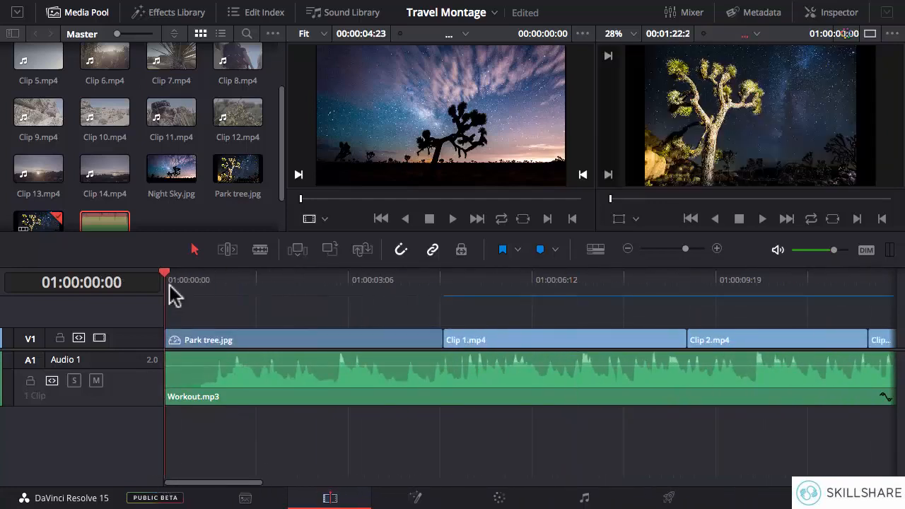
pyautogui.press('space')
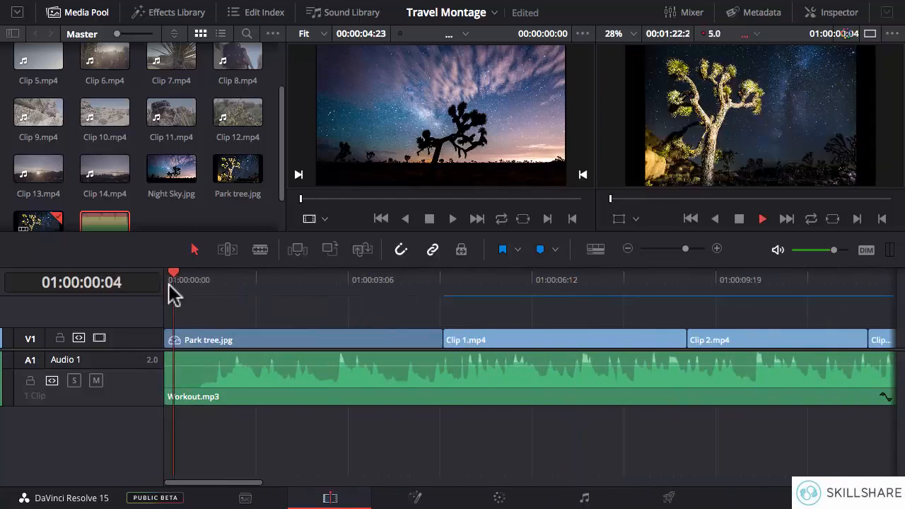
pyautogui.press('space')
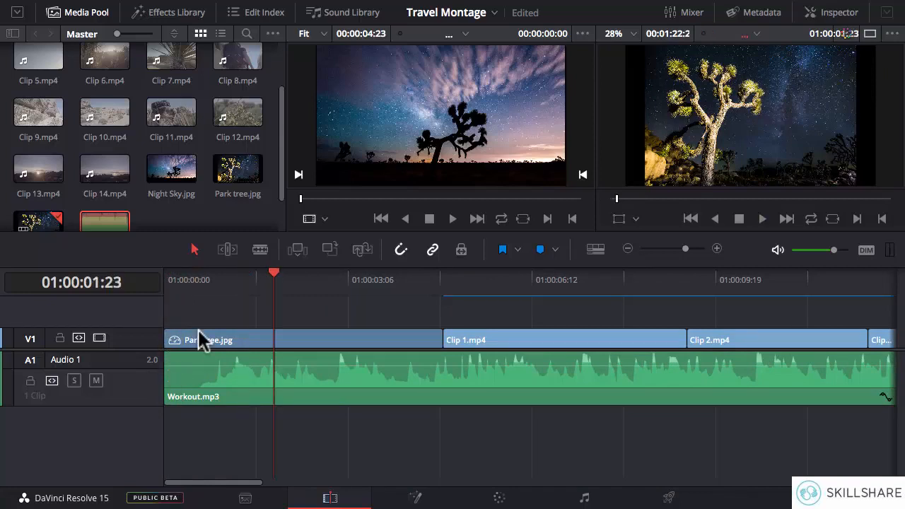
pyautogui.moveTo(166, 359)
pyautogui.moveTo(176, 354); pyautogui.dragTo(384, 354)
pyautogui.press('Home')
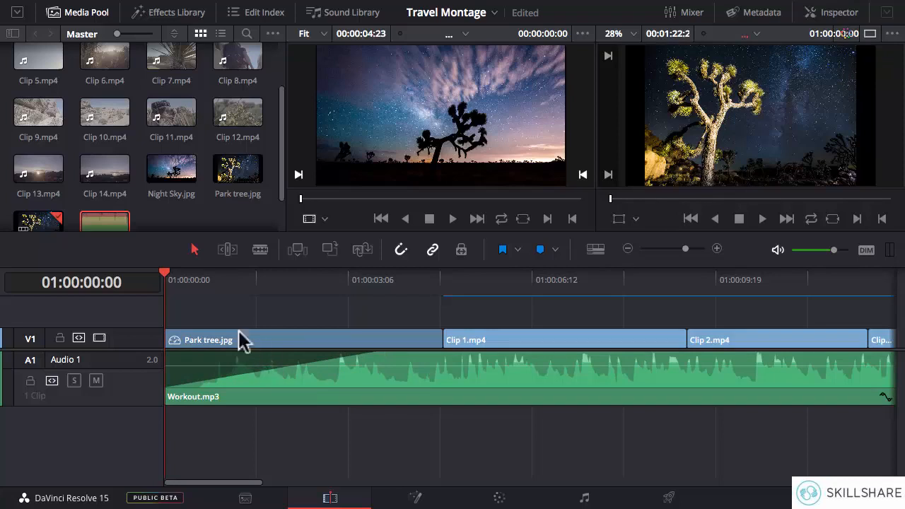
pyautogui.press('space')
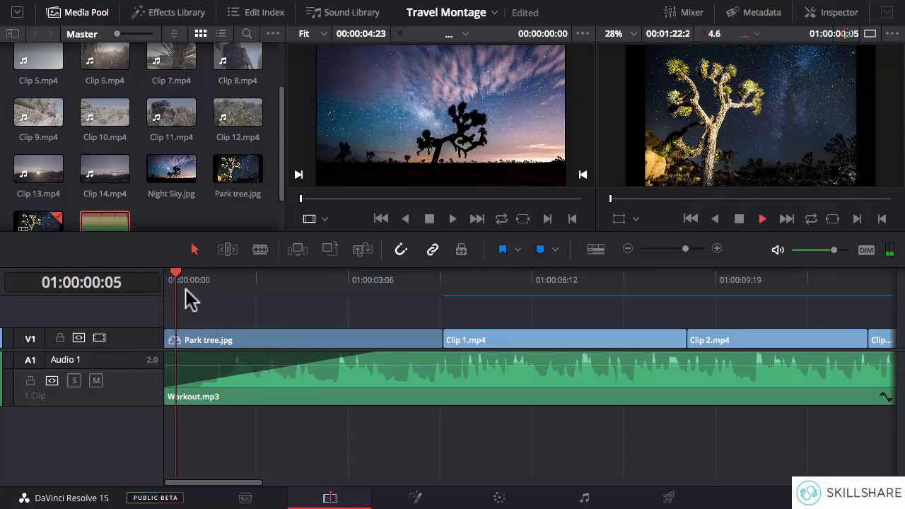